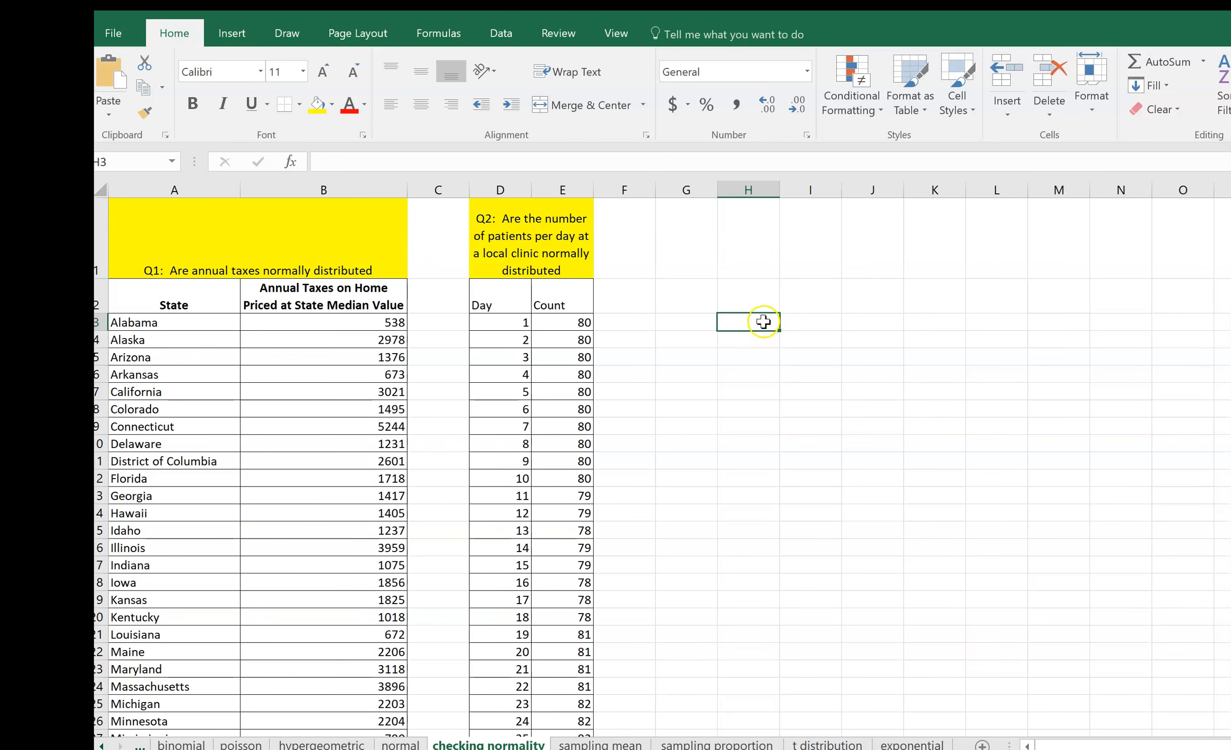
- Start a Descriptive Statistics analysis with the annual taxes in B3:B53 as the input range
left_click(499, 34)
left_click(1060, 61)
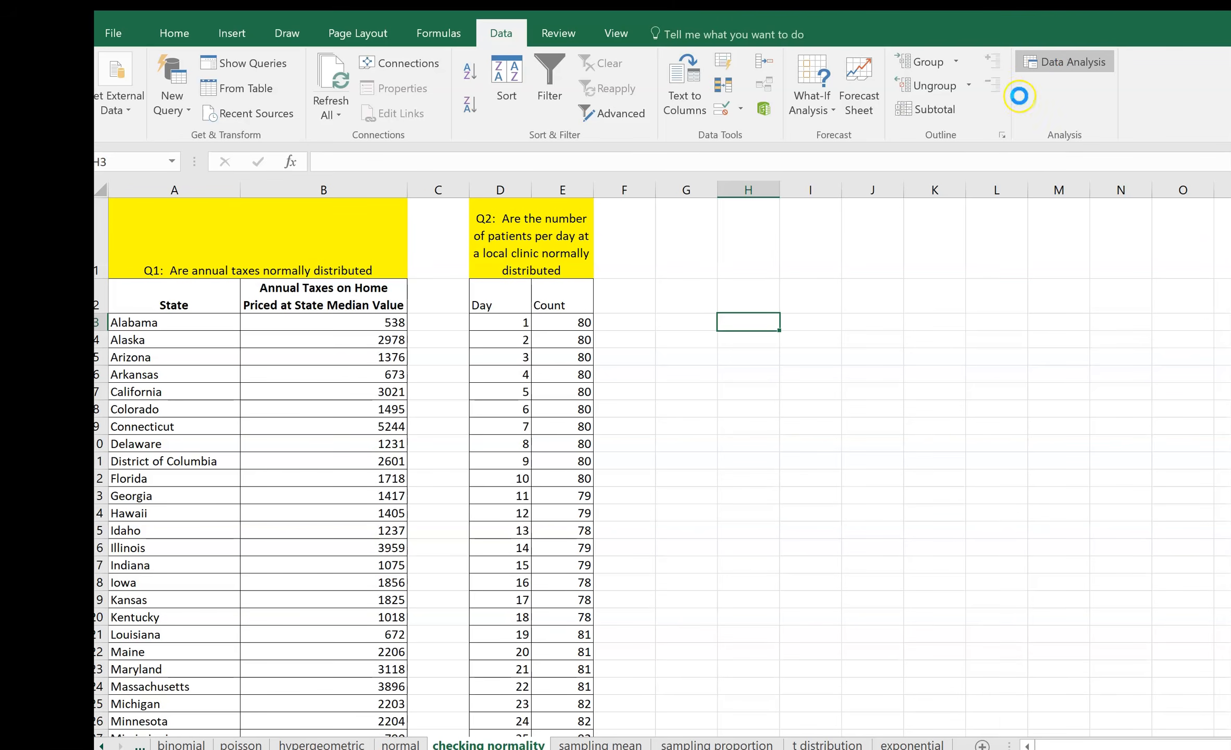
left_click_drag(359, 123, 1053, 181)
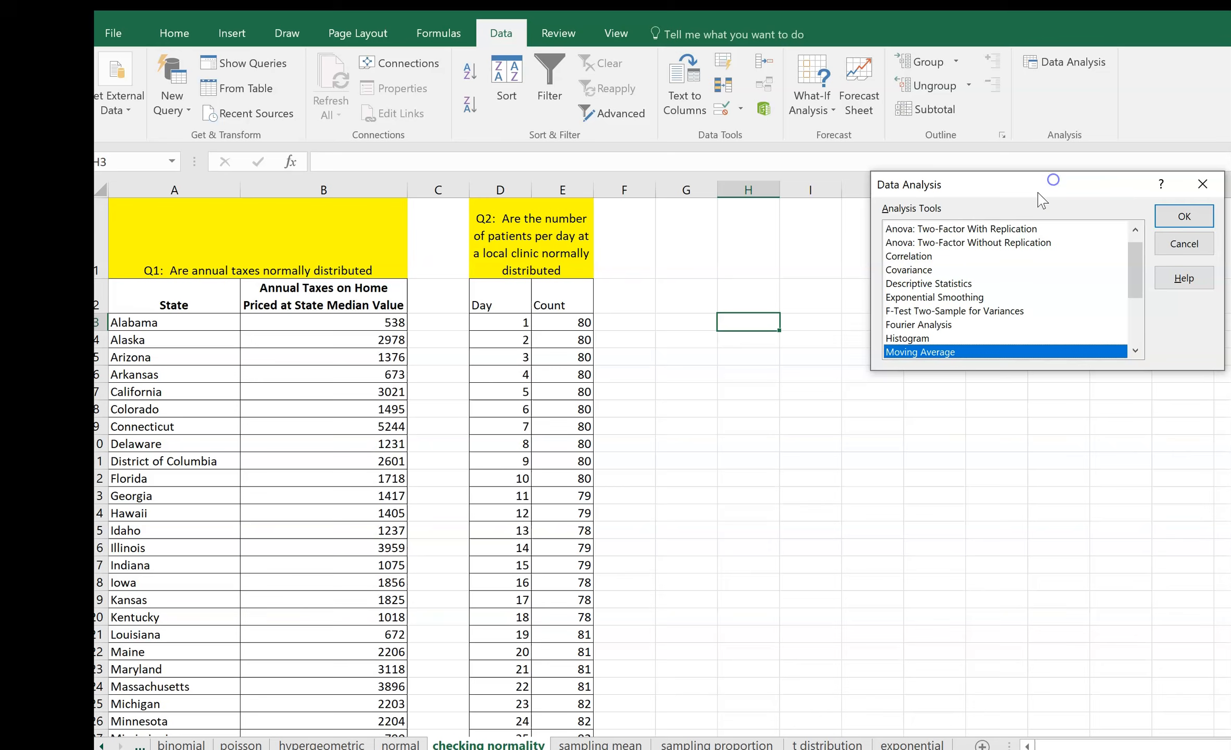
left_click(943, 285)
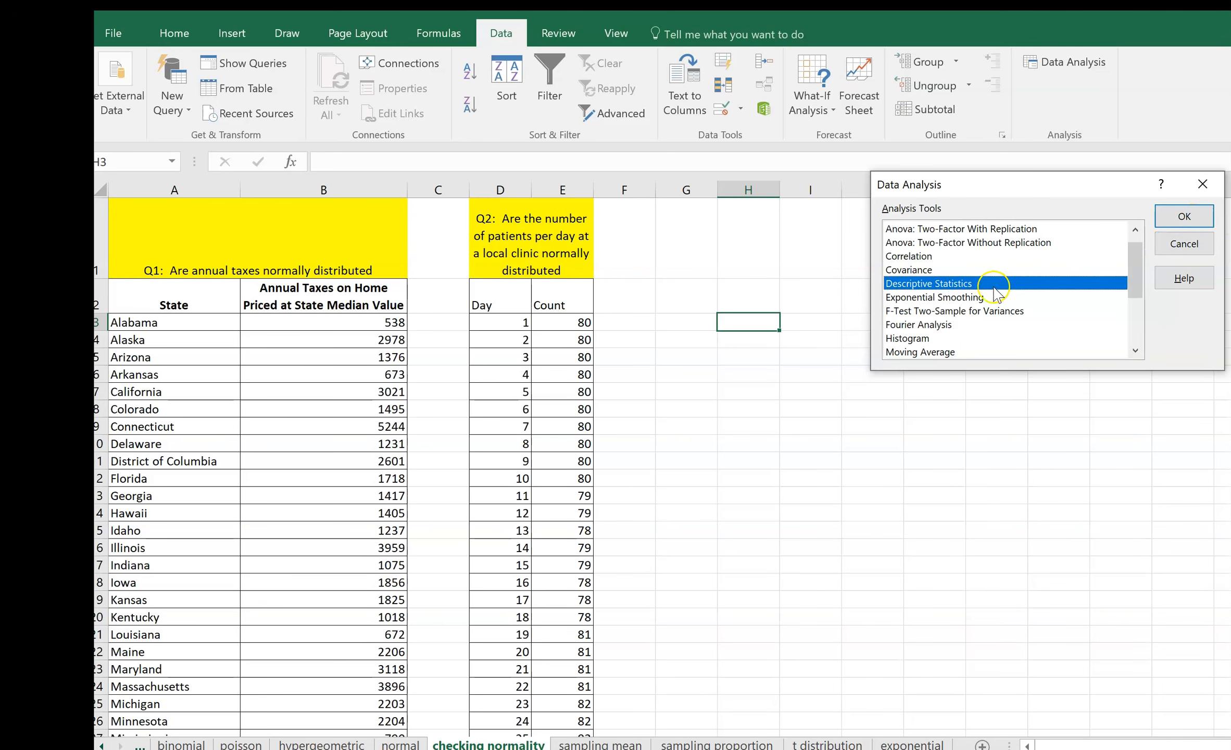
left_click(1201, 219)
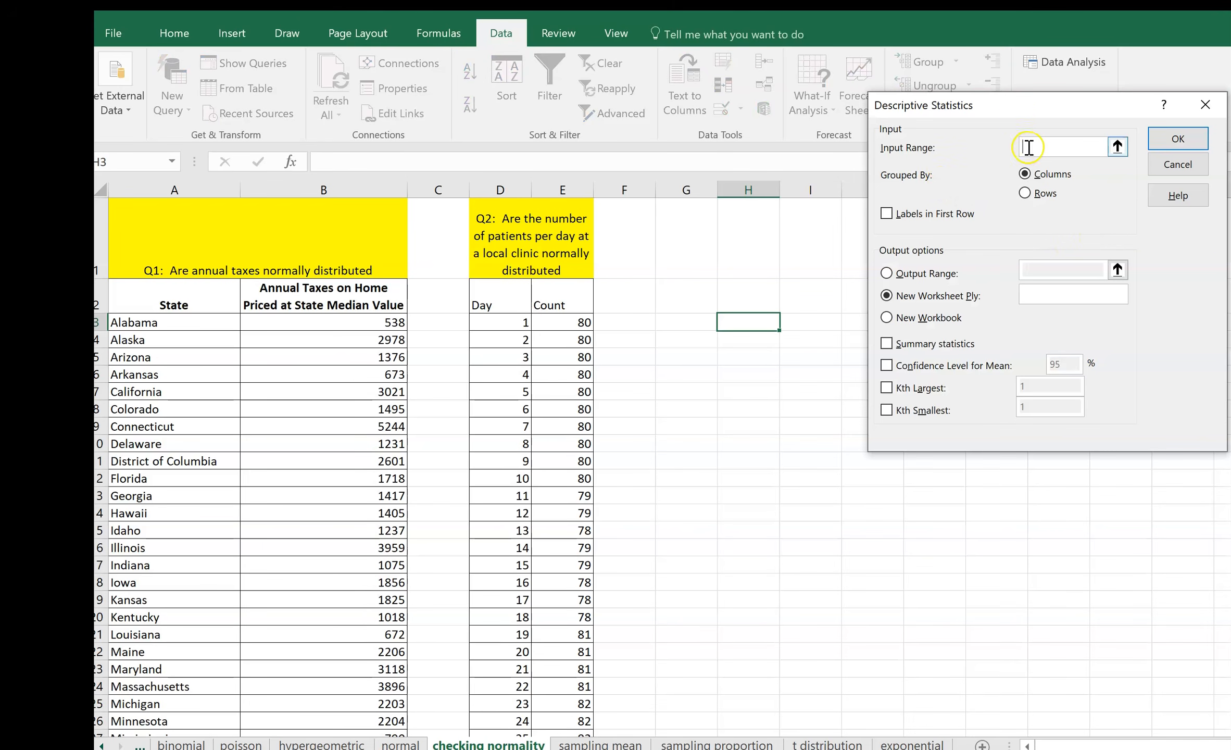
left_click_drag(325, 323, 363, 713)
scroll(974, 463, "up", 8)
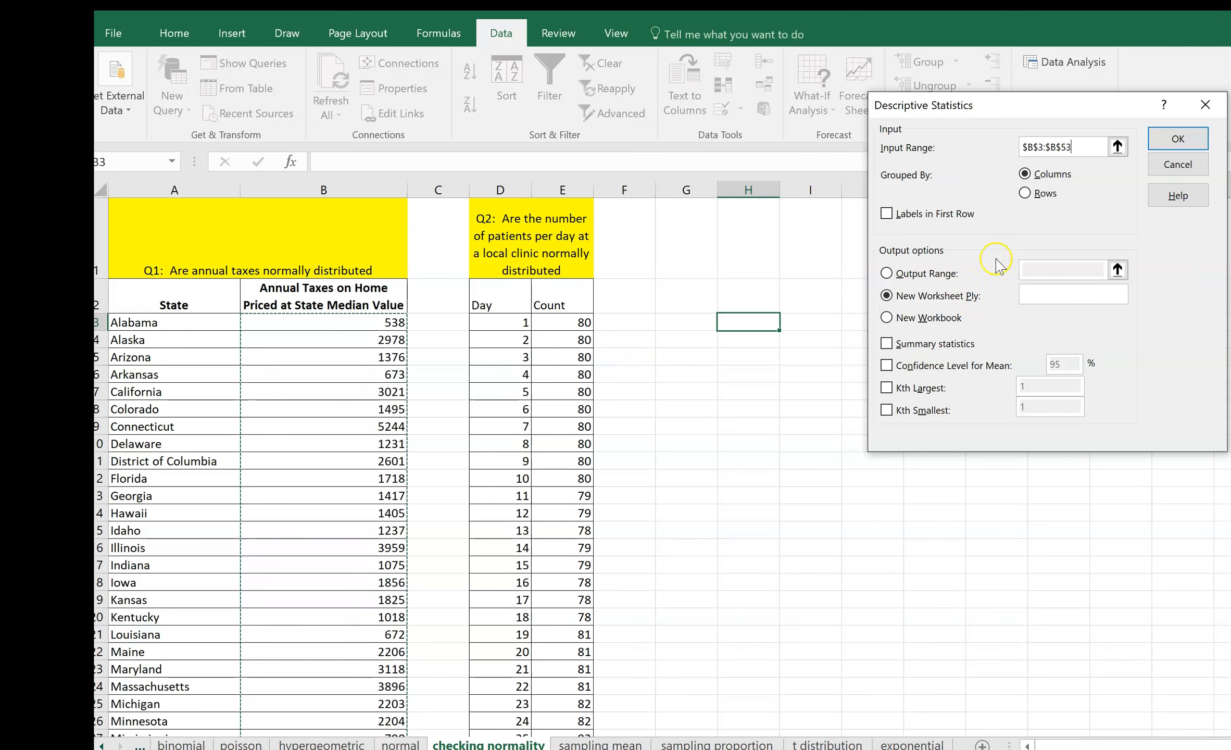
- Enable summary statistics, set the output range to H4, and generate the descriptive statistics table
left_click(886, 345)
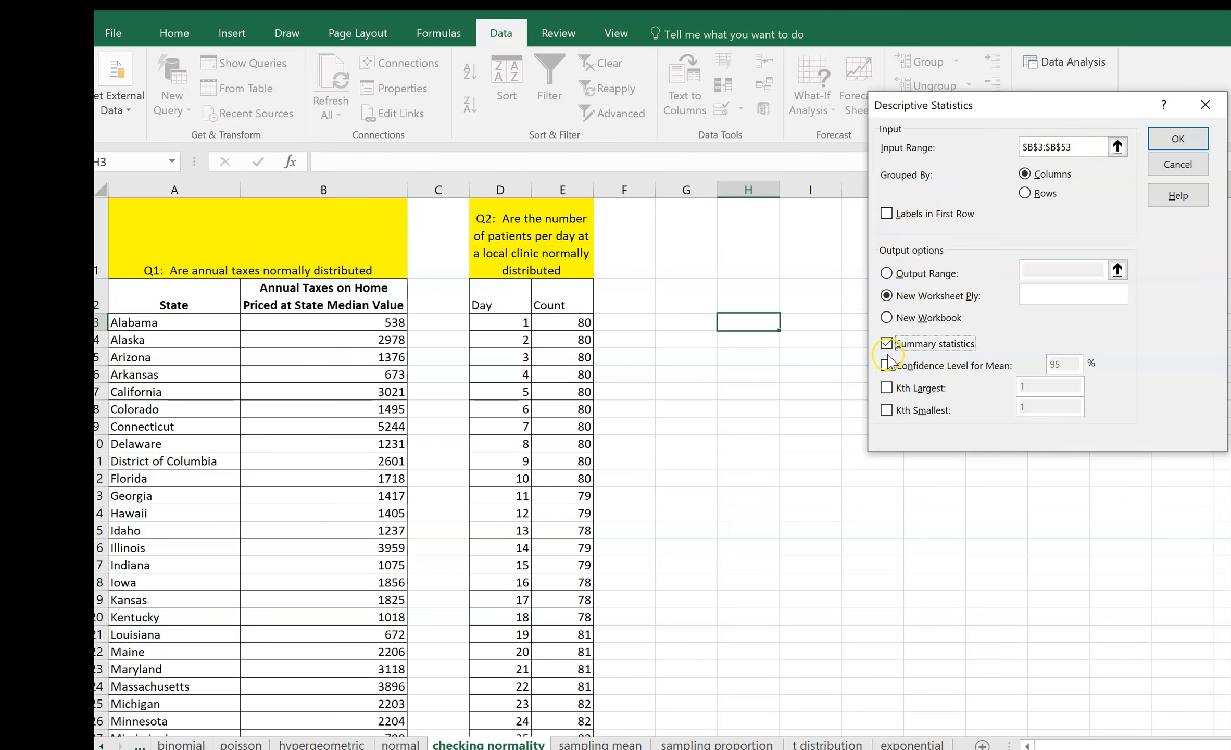
left_click(886, 272)
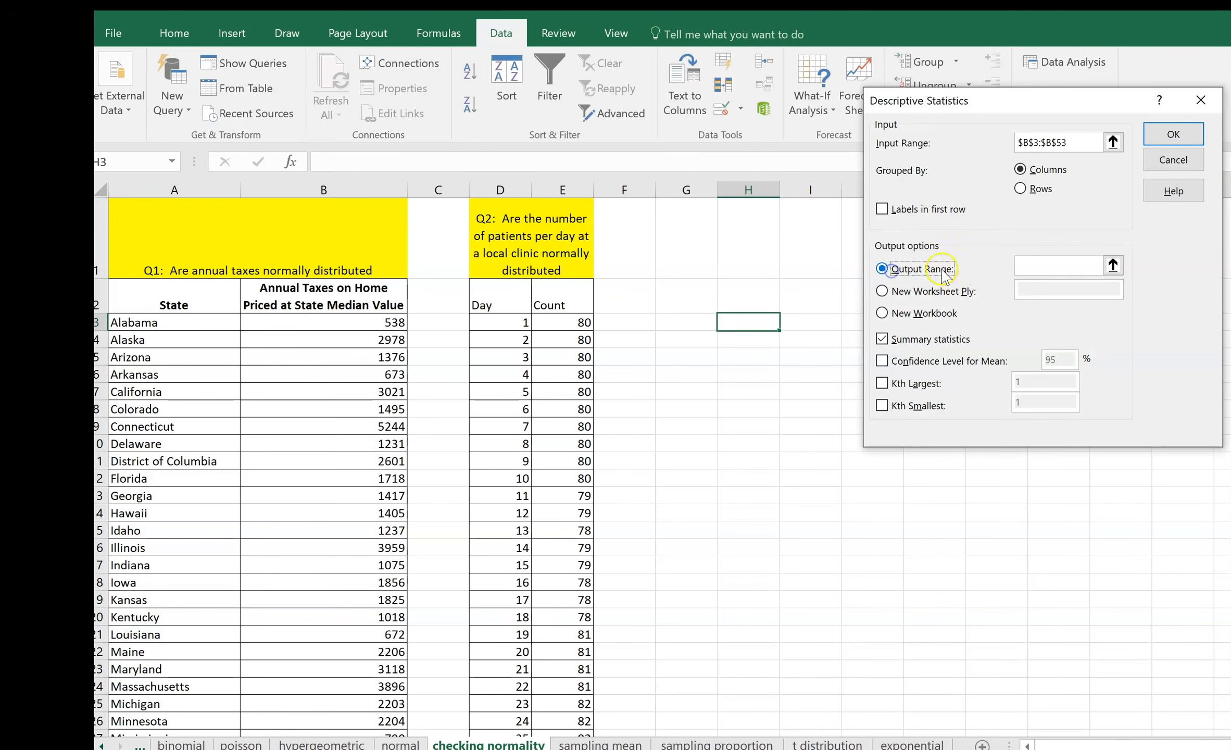
left_click(748, 339)
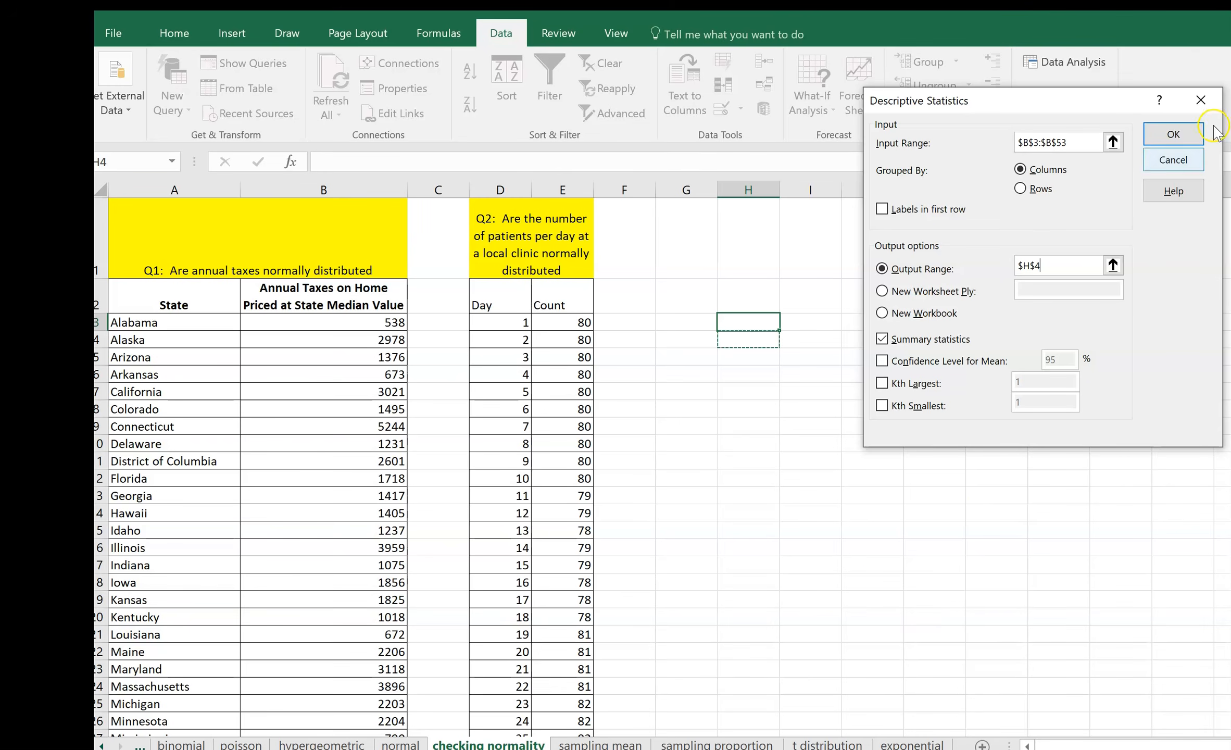
left_click(1173, 134)
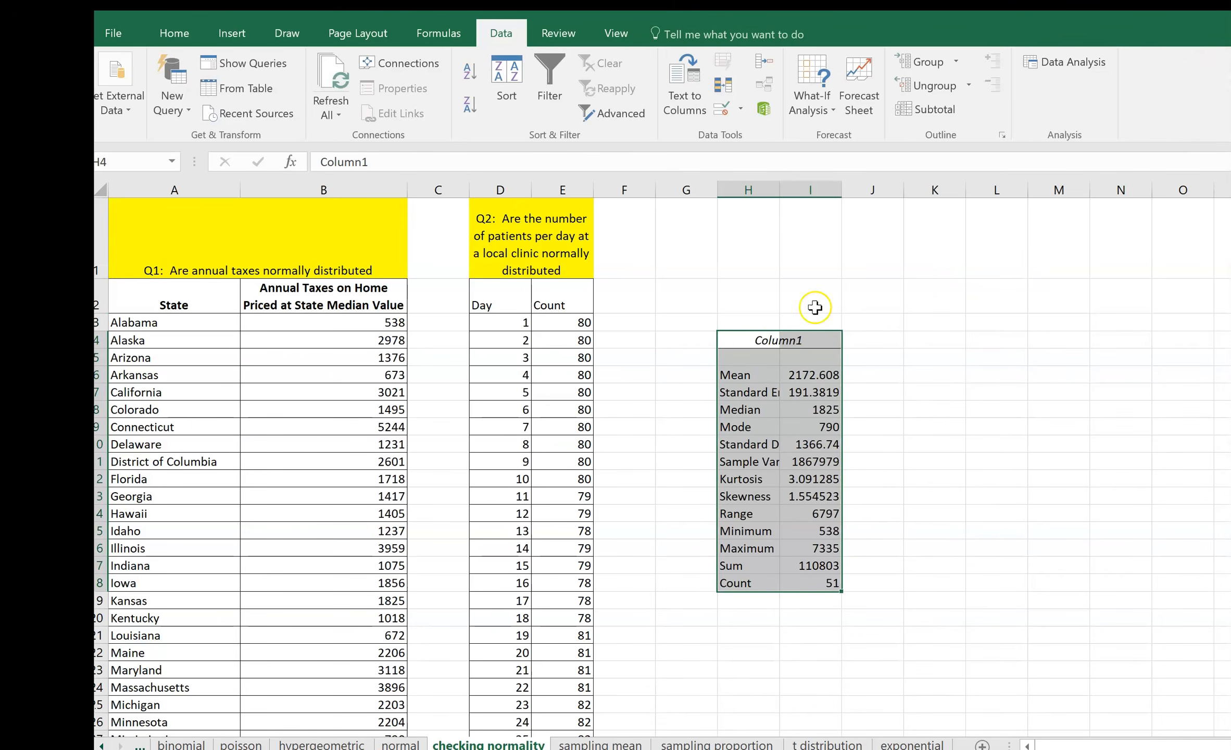
- Retitle the statistics table "Taxes" and widen column H to fit its labels
left_click(760, 341)
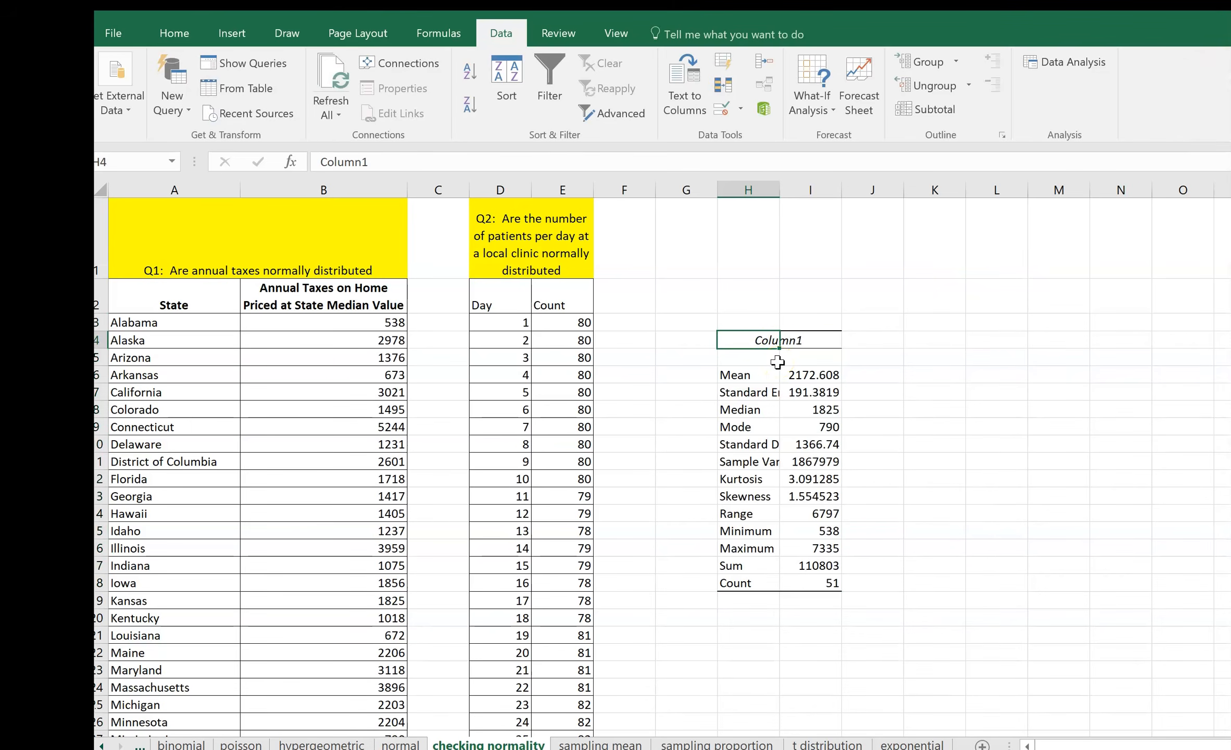
type("Taxe")
key("BackSpace")
key("BackSpace")
type("xes")
left_click(837, 421)
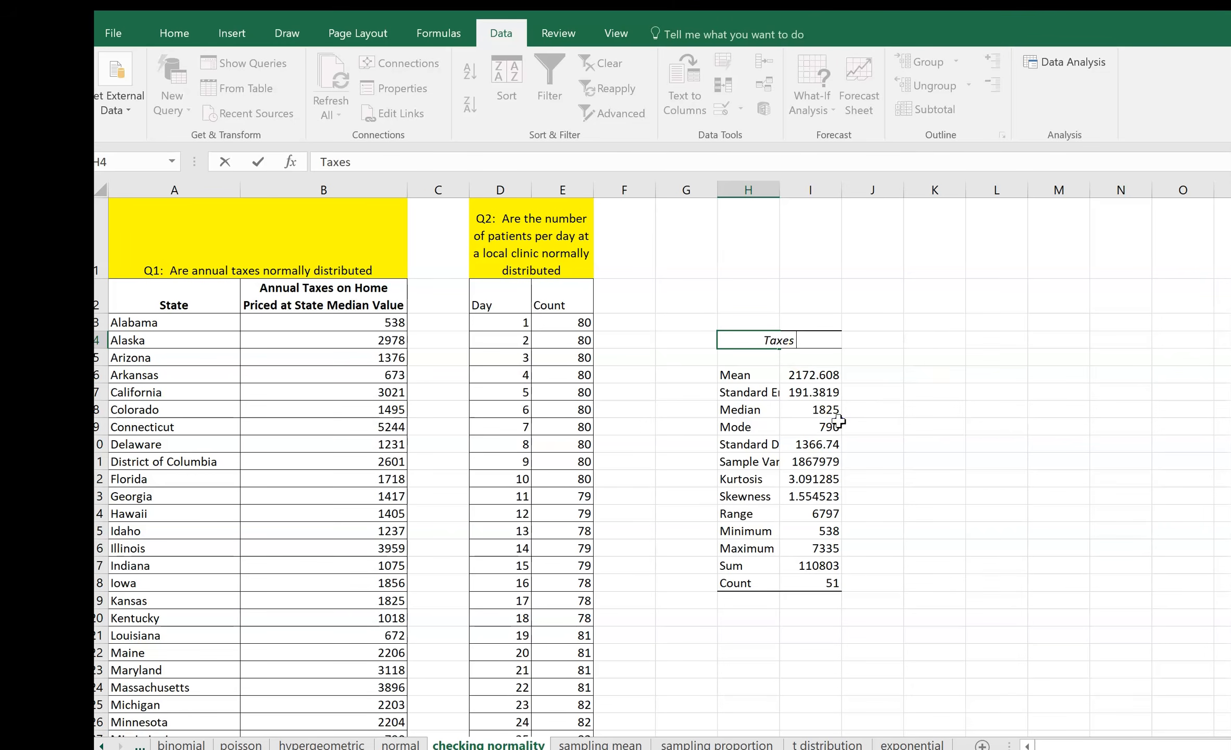
double_click(772, 184)
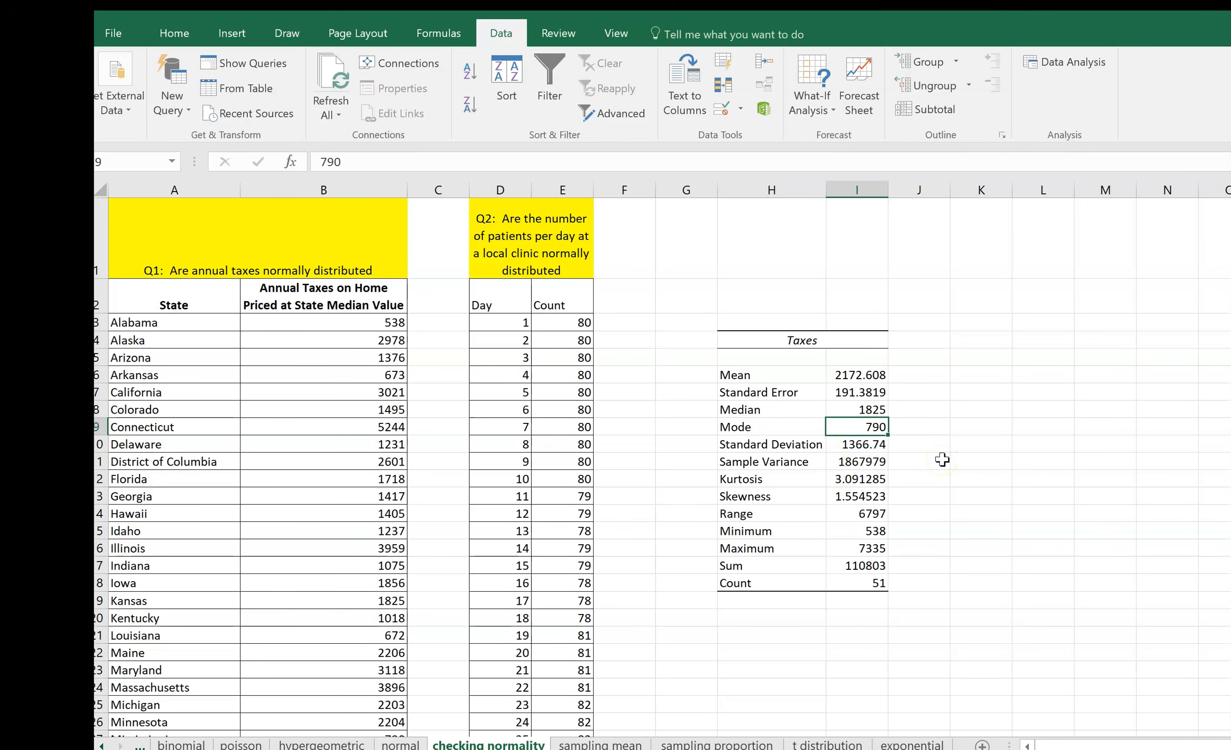
- Highlight the mean and median values in the Taxes statistics table with yellow fill
left_click(841, 375)
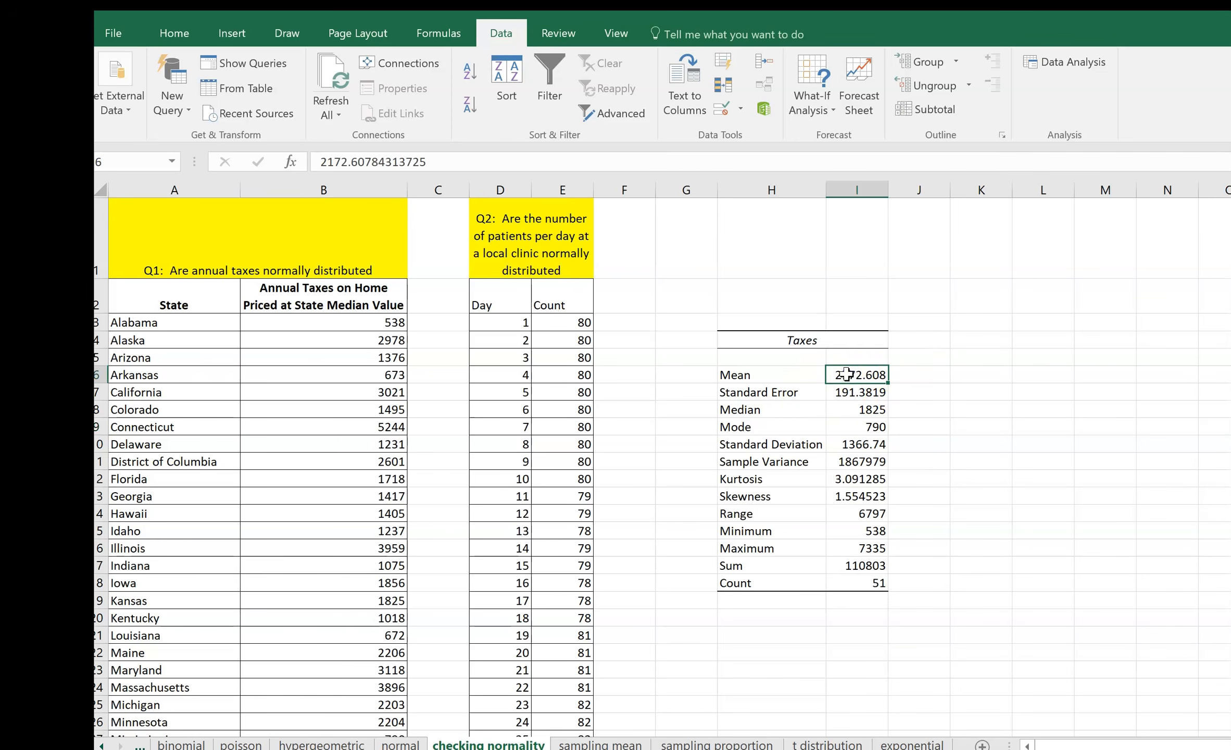
left_click(843, 409)
left_click(840, 375)
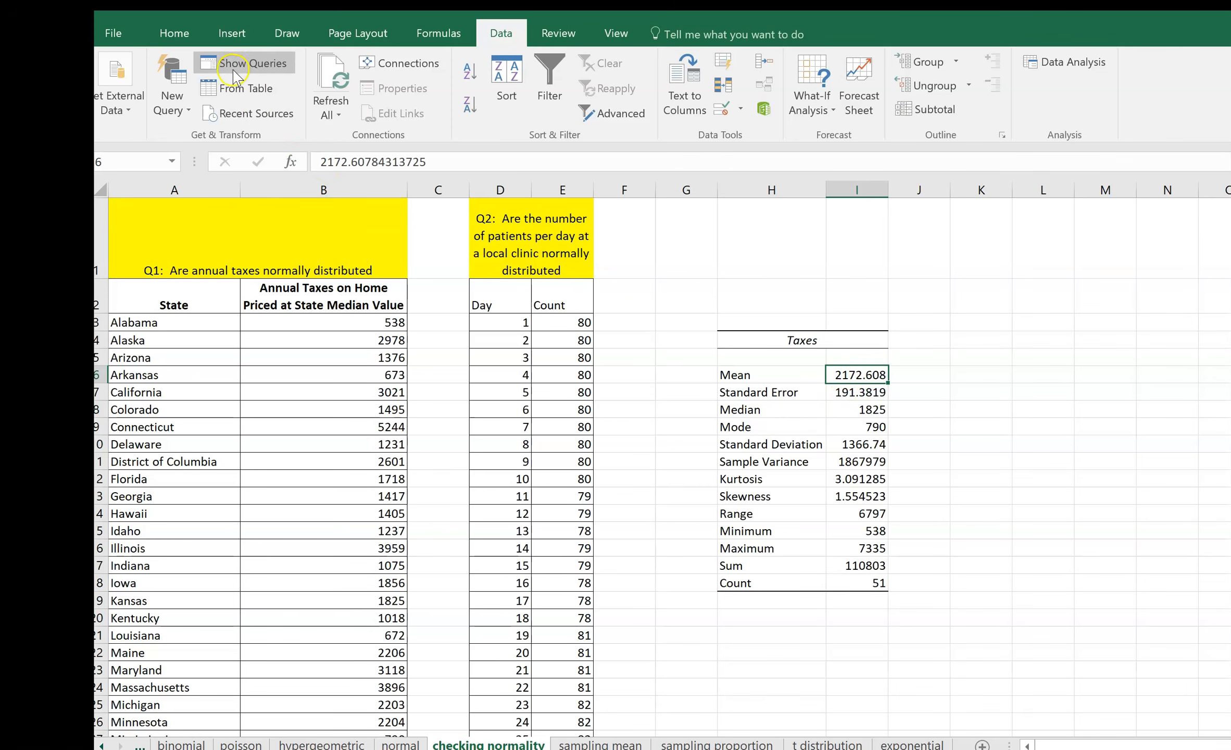
left_click(171, 33)
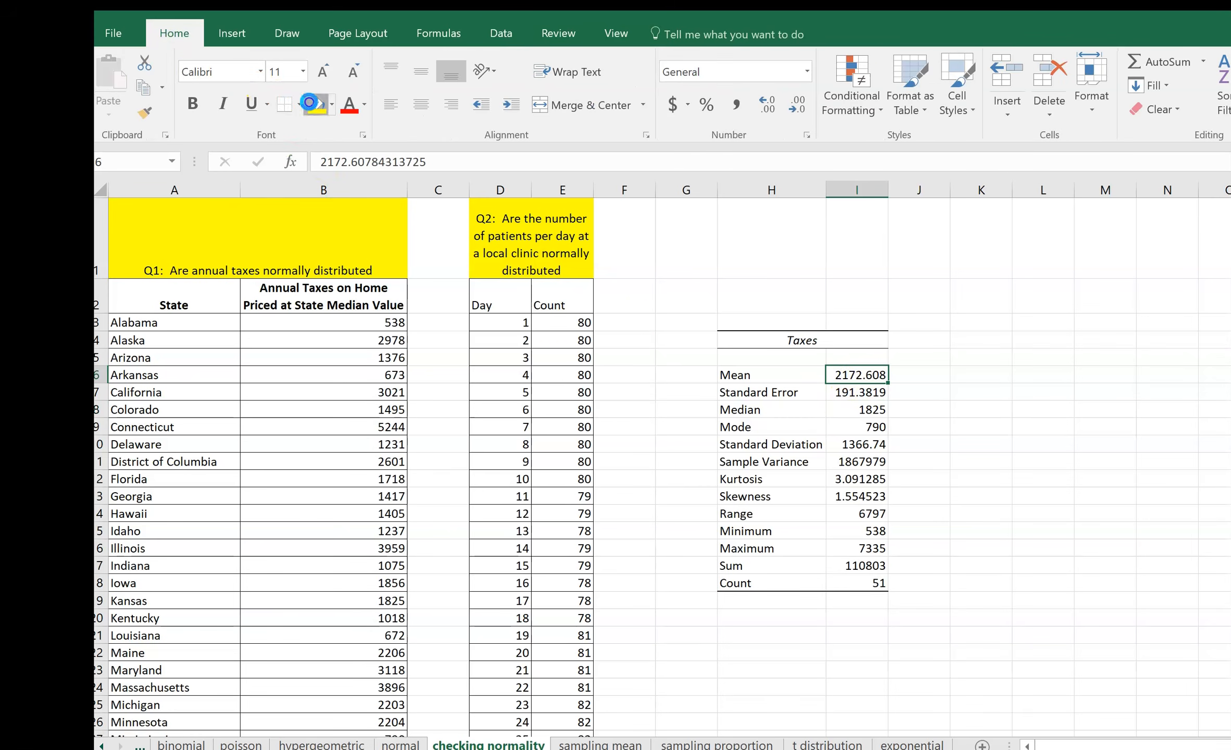
left_click(309, 103)
left_click(842, 410)
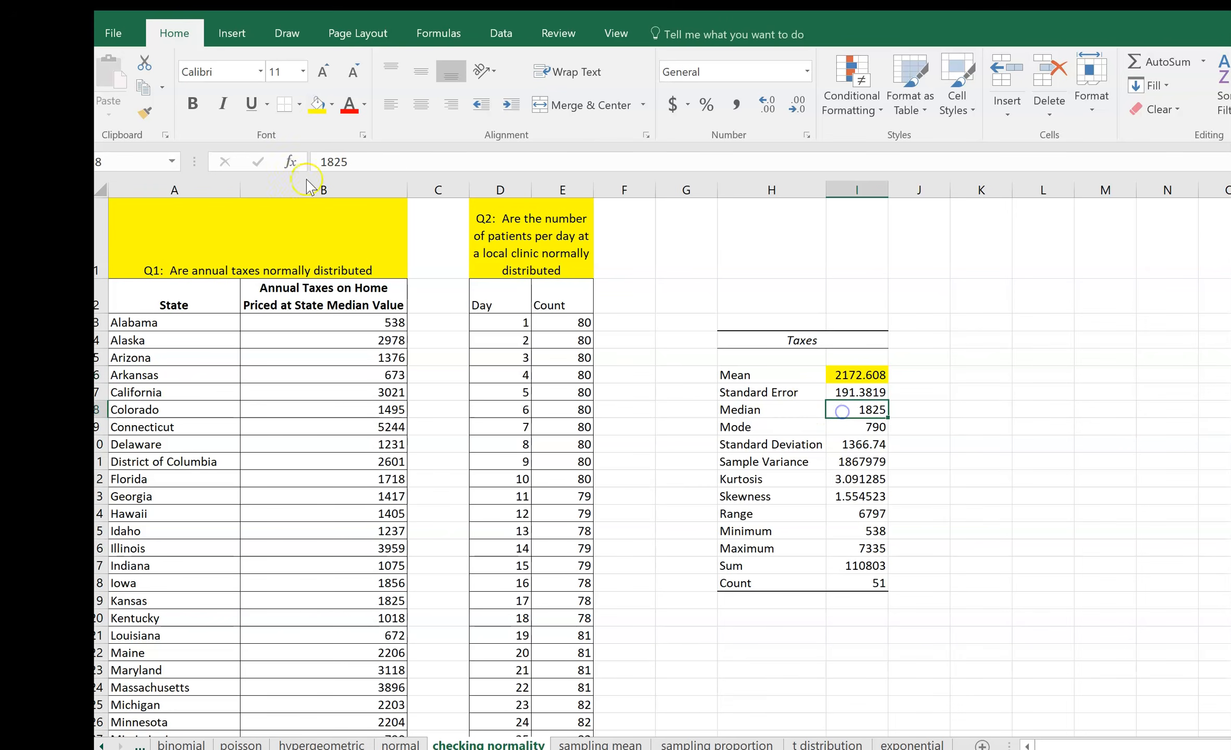
left_click(312, 106)
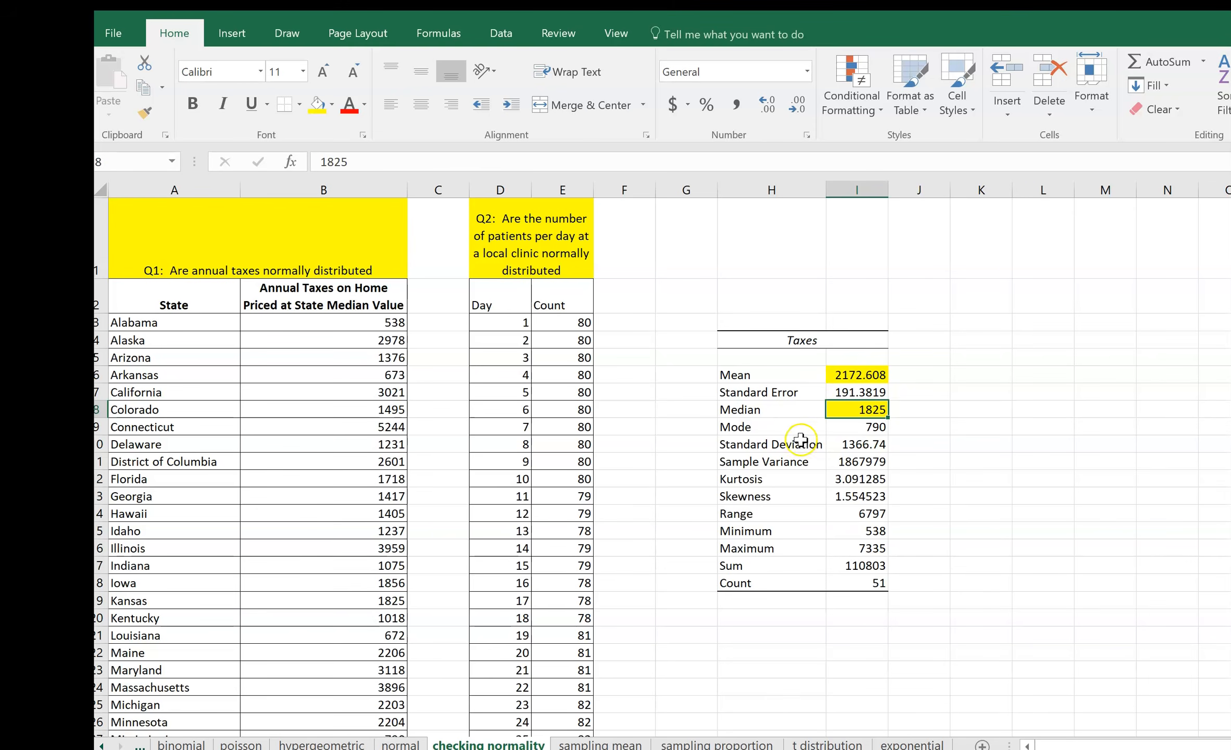
- Highlight the skewness value in the Taxes statistics table with light blue fill
left_click(837, 498)
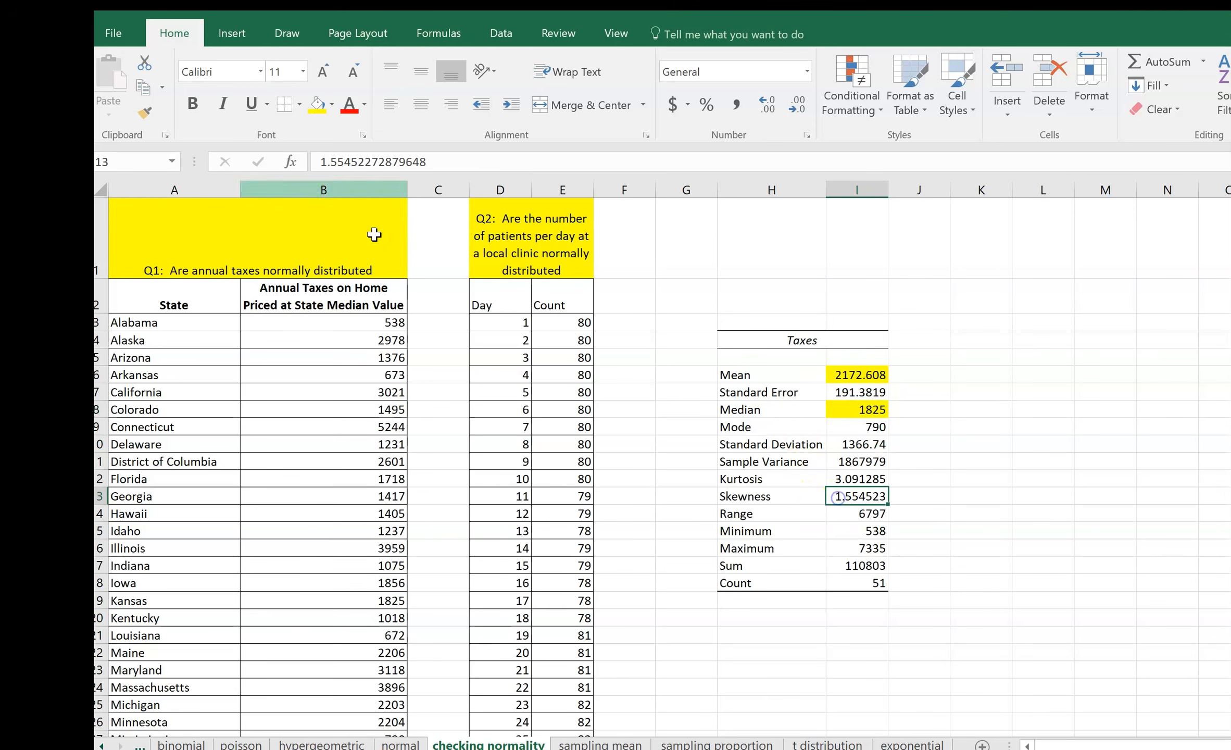
left_click(333, 108)
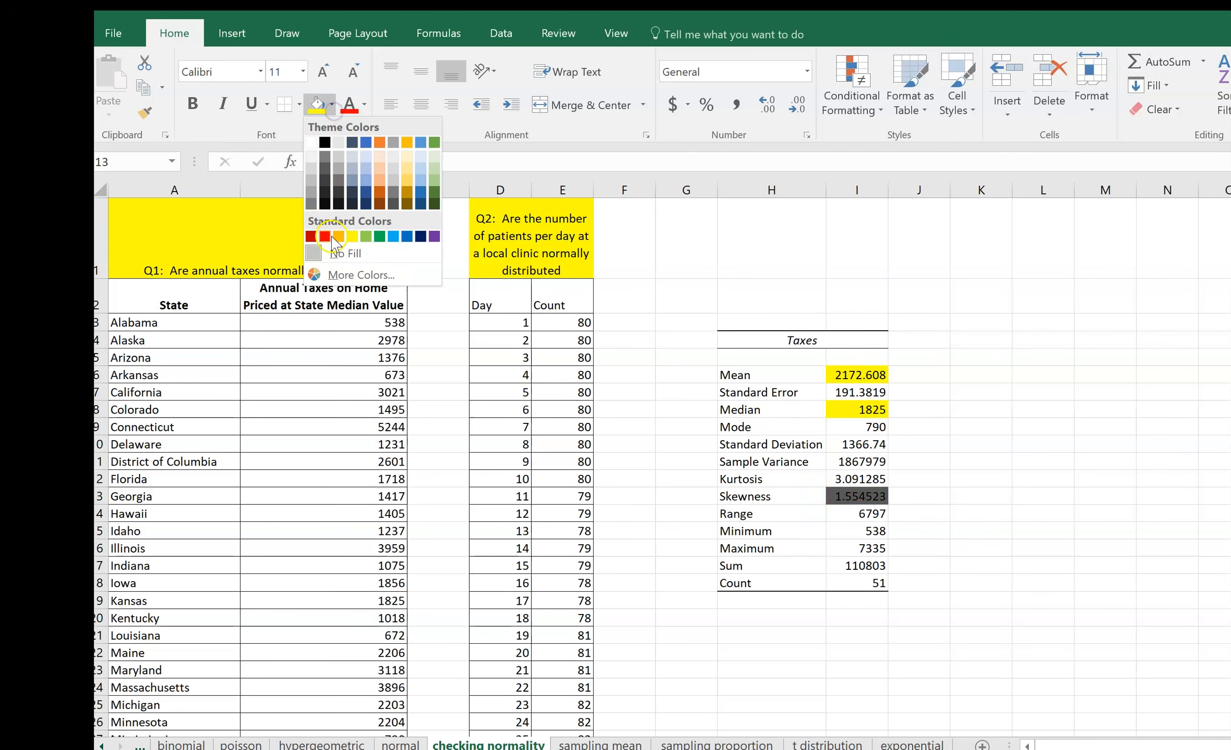
left_click(392, 235)
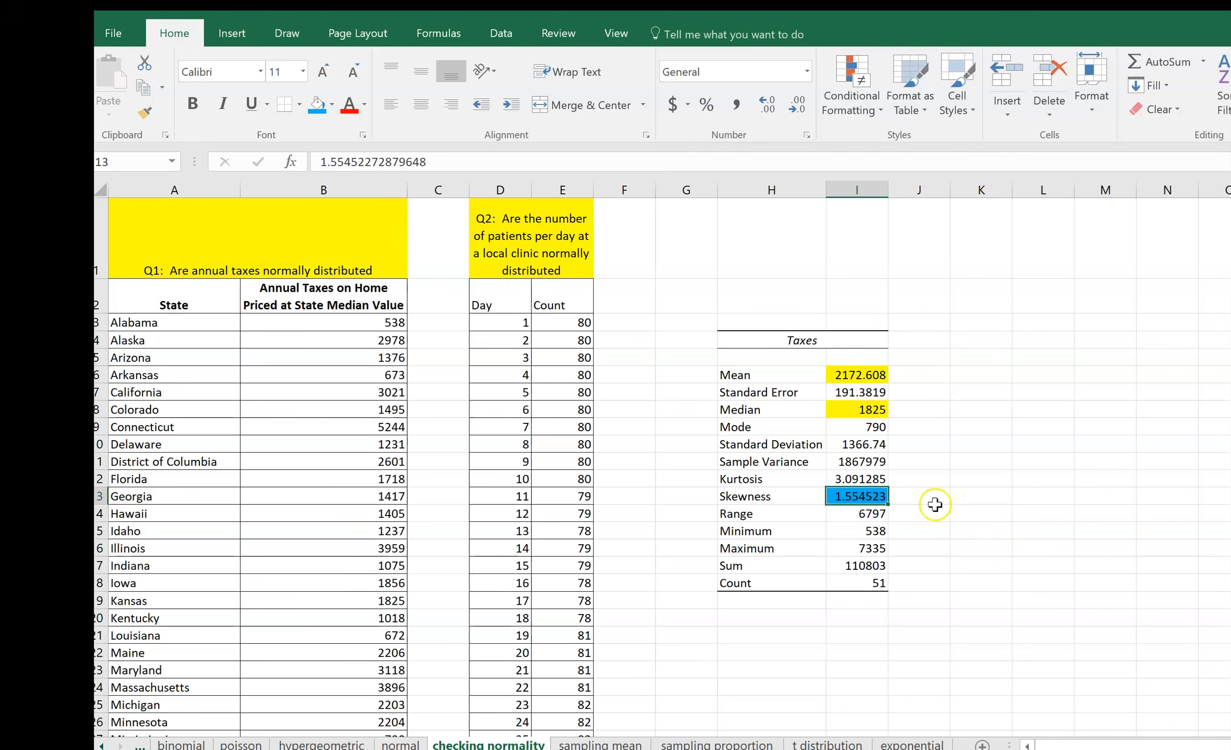
left_click(789, 497)
left_click(837, 497)
left_click(836, 498)
left_click(1002, 338)
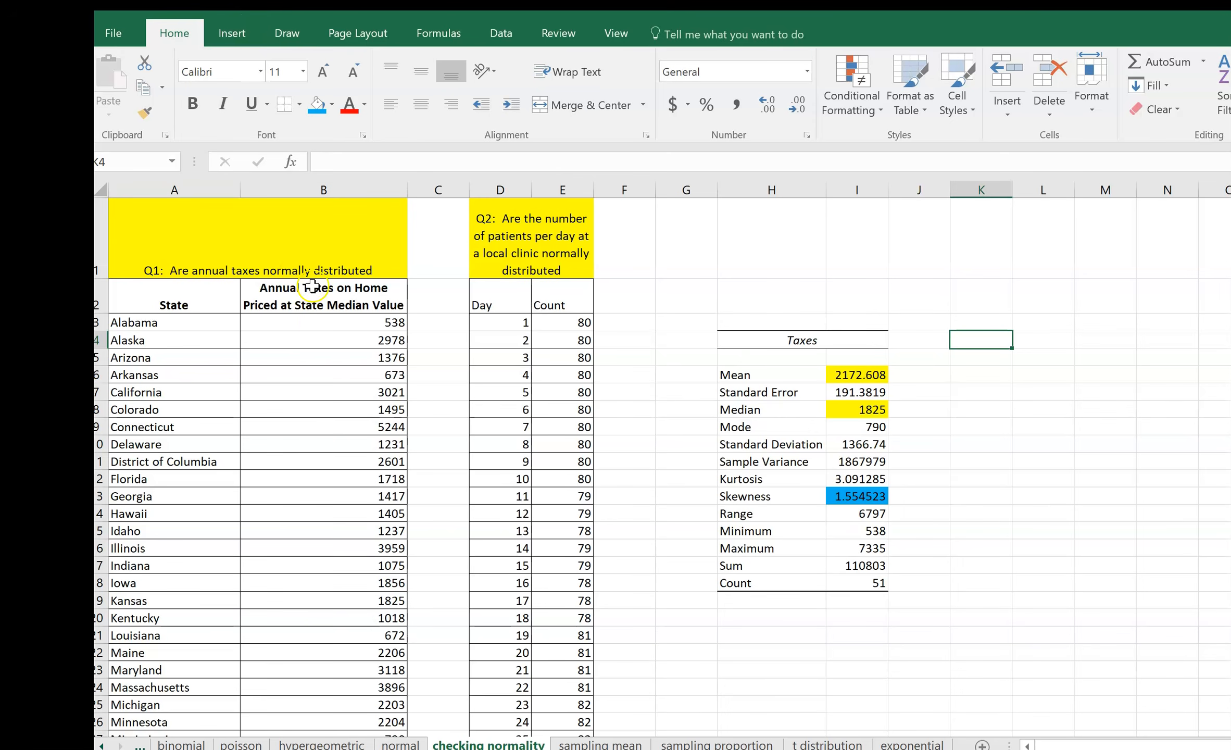
- Insert a box and whisker chart of the annual taxes in B3:B53
left_click_drag(319, 323, 335, 684)
scroll(316, 179, "up", 5)
scroll(316, 179, "up", 3)
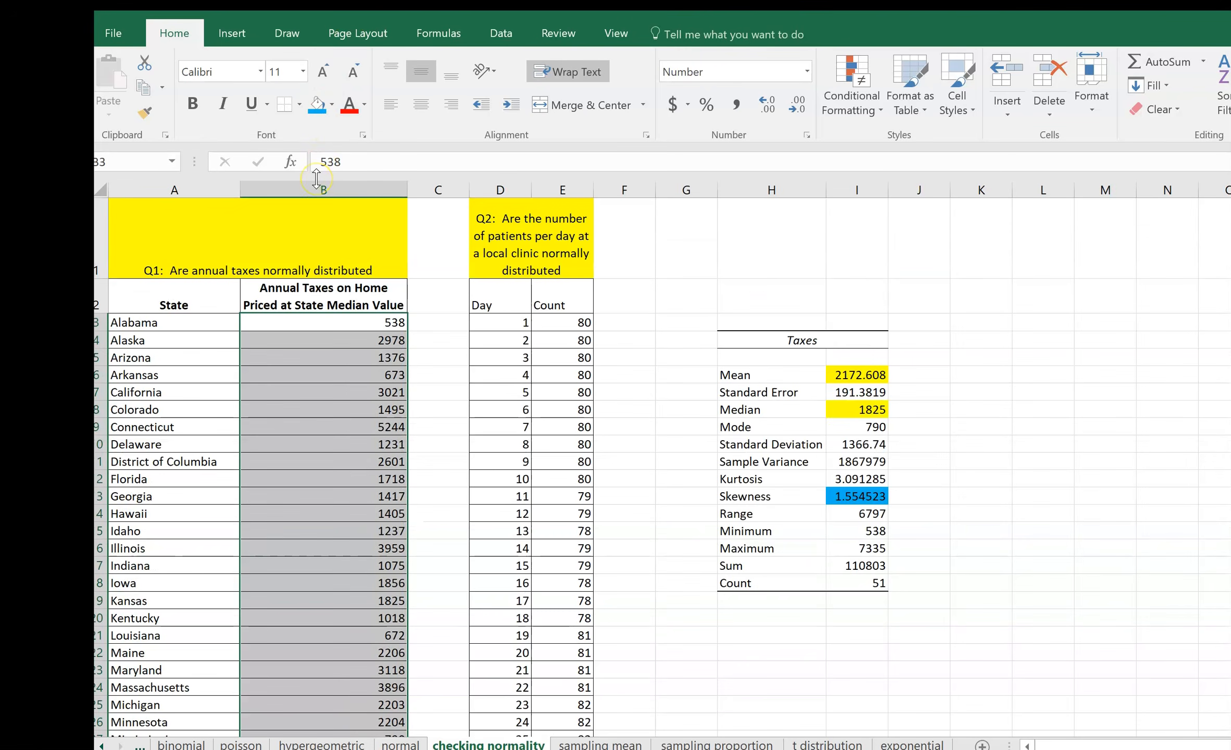
left_click(242, 35)
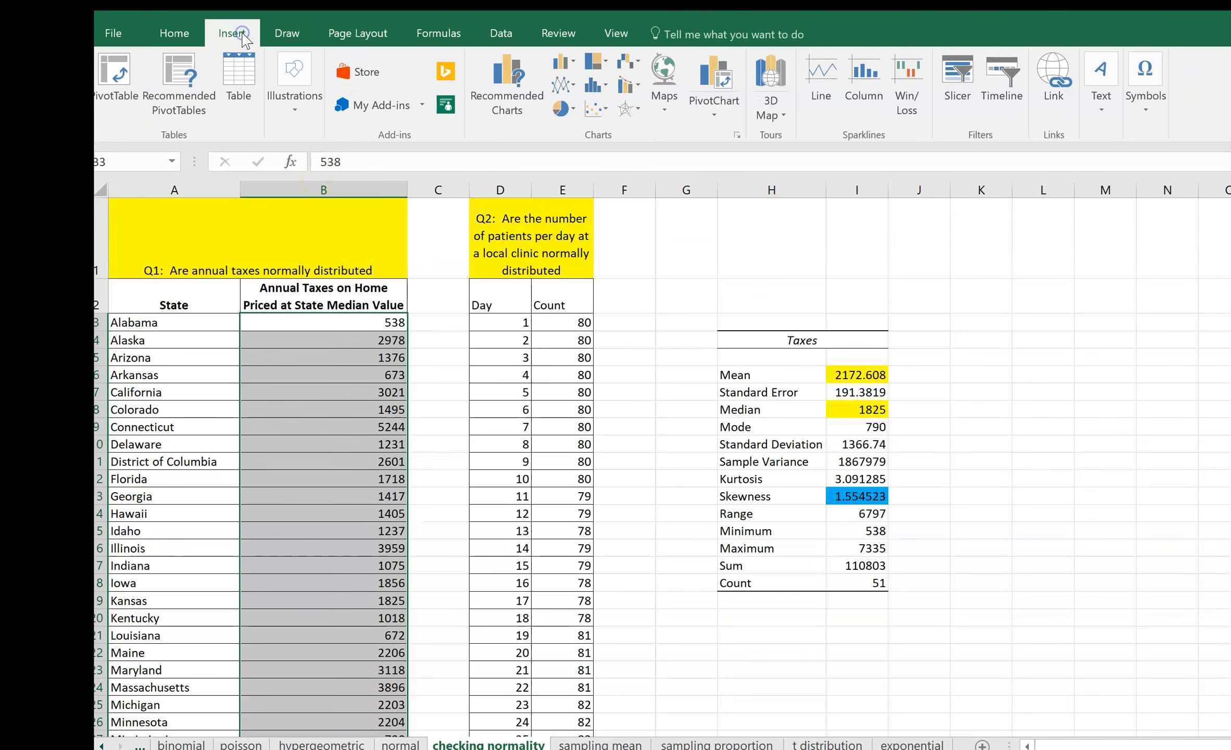
left_click(522, 98)
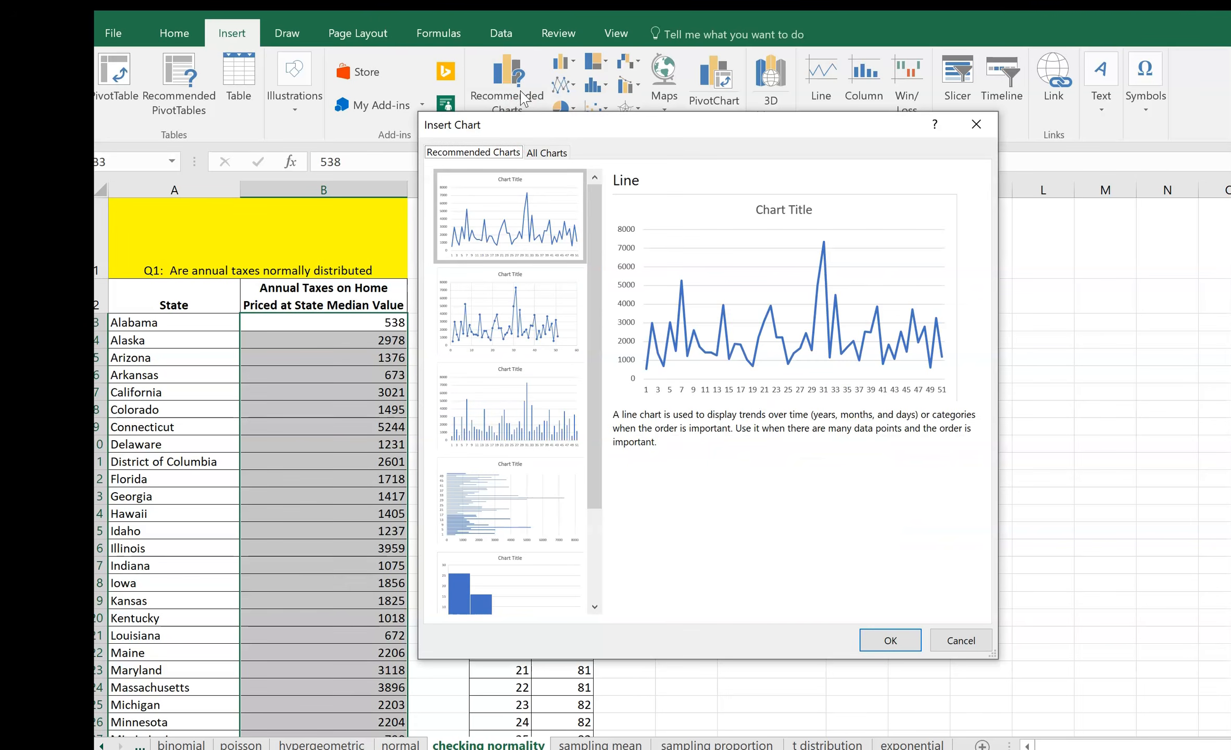
left_click(555, 152)
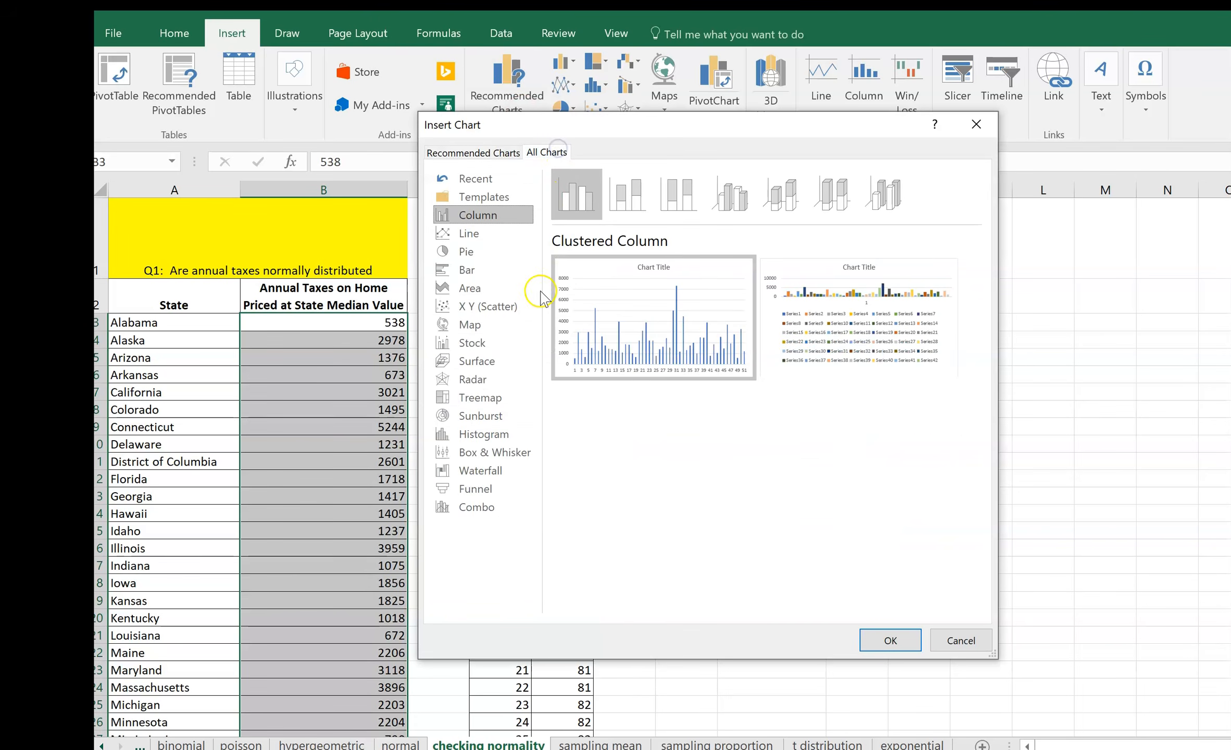
left_click(490, 452)
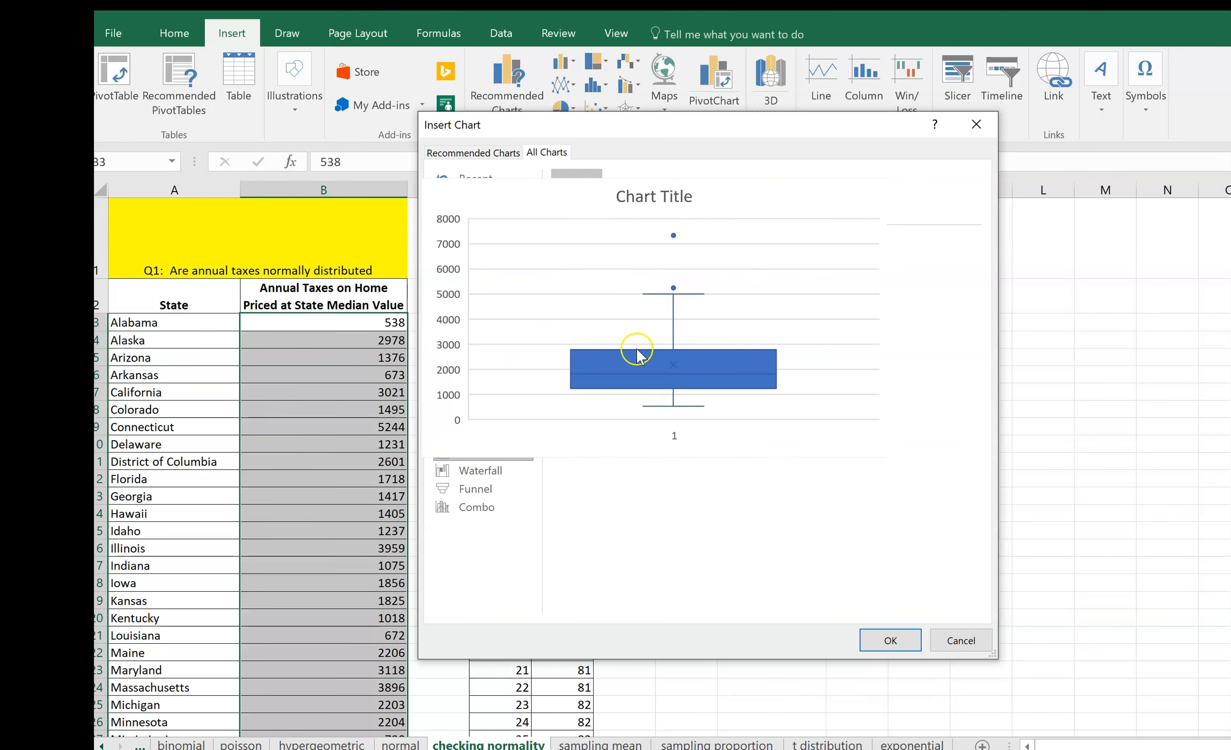
left_click(890, 641)
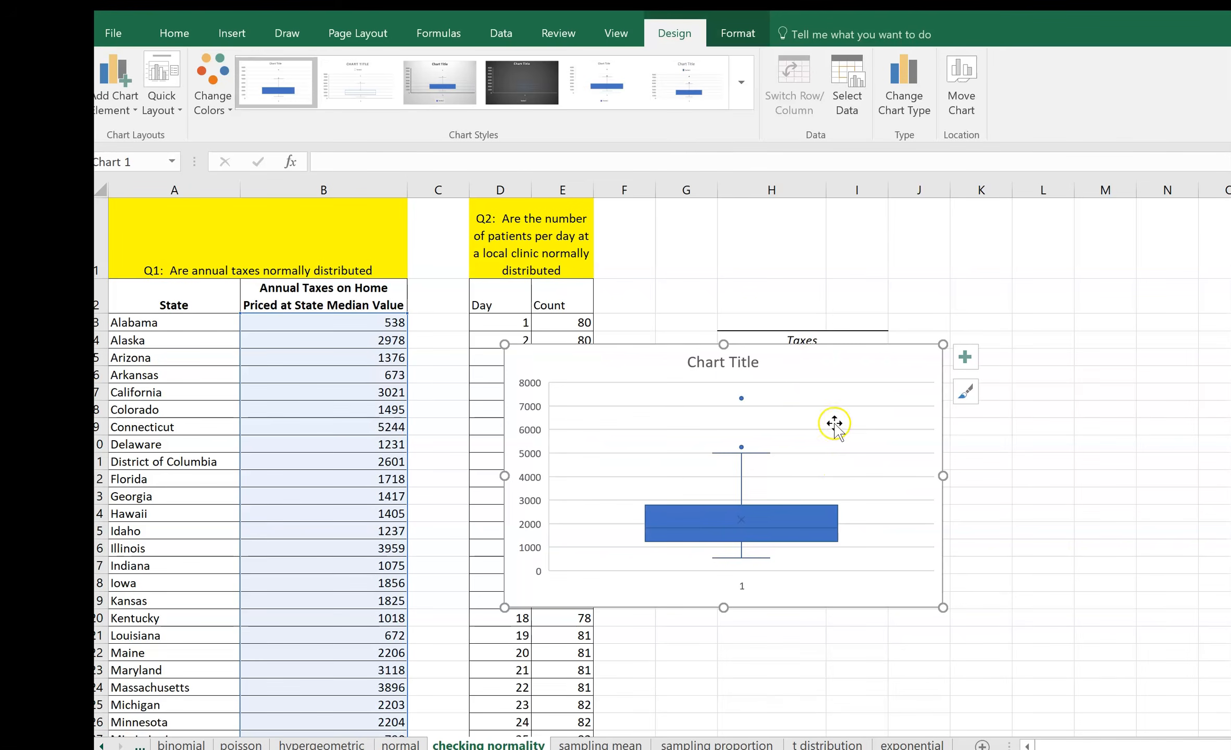
- Move the box plot beside the statistics table, starting at column J, and title it "Taxes"
left_click_drag(800, 370, 1229, 337)
scroll(347, 433, "right", 3)
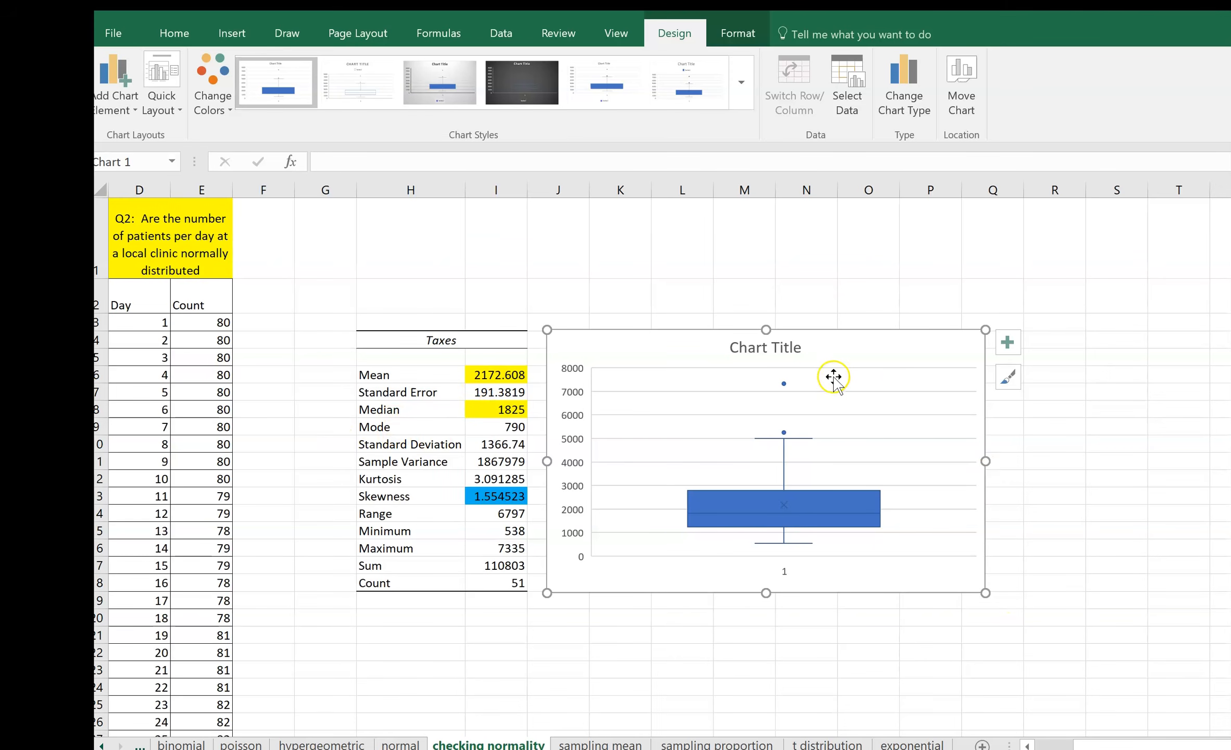
left_click(771, 348)
type("Taxes")
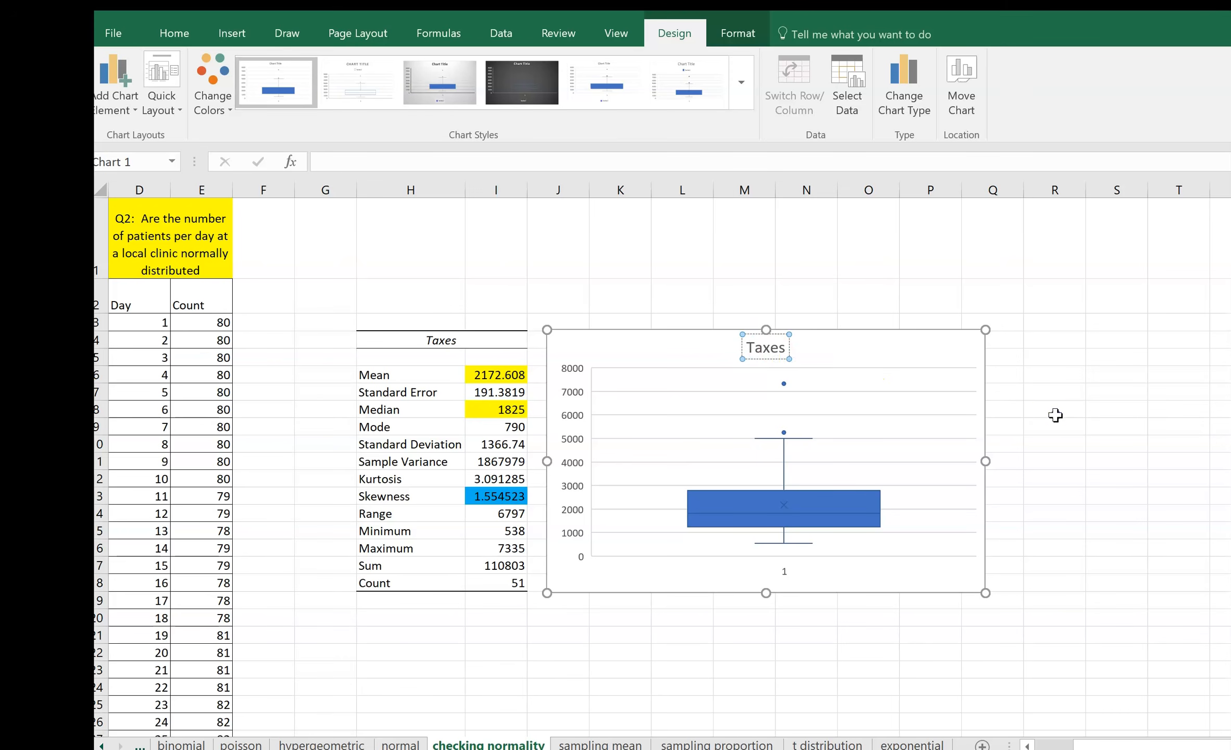
left_click(1056, 413)
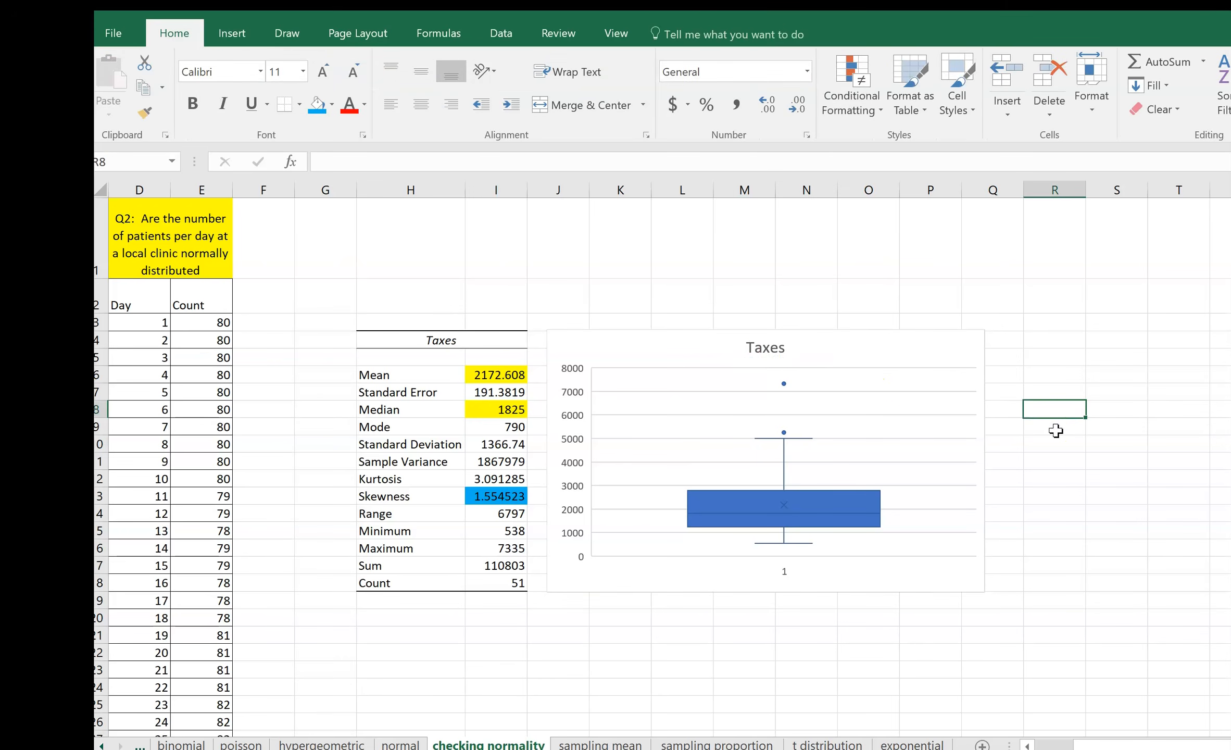
- Add data labels to the Taxes box plot
left_click(849, 350)
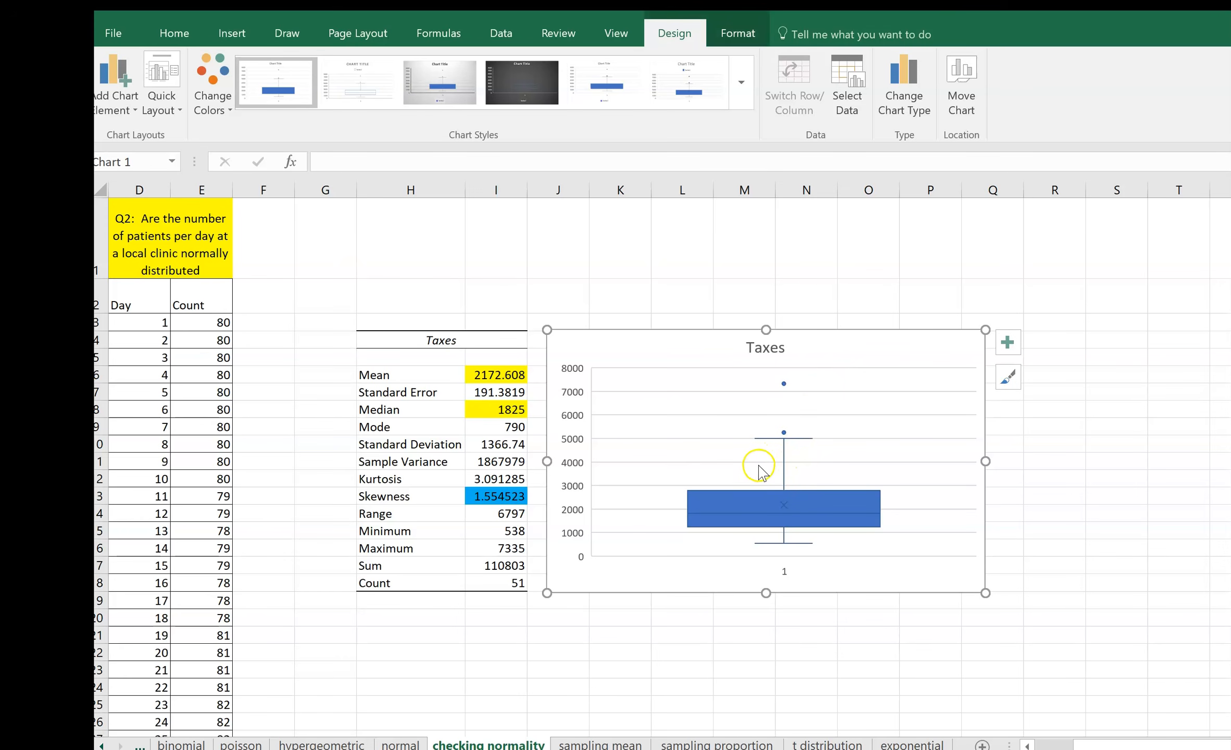
left_click(1007, 342)
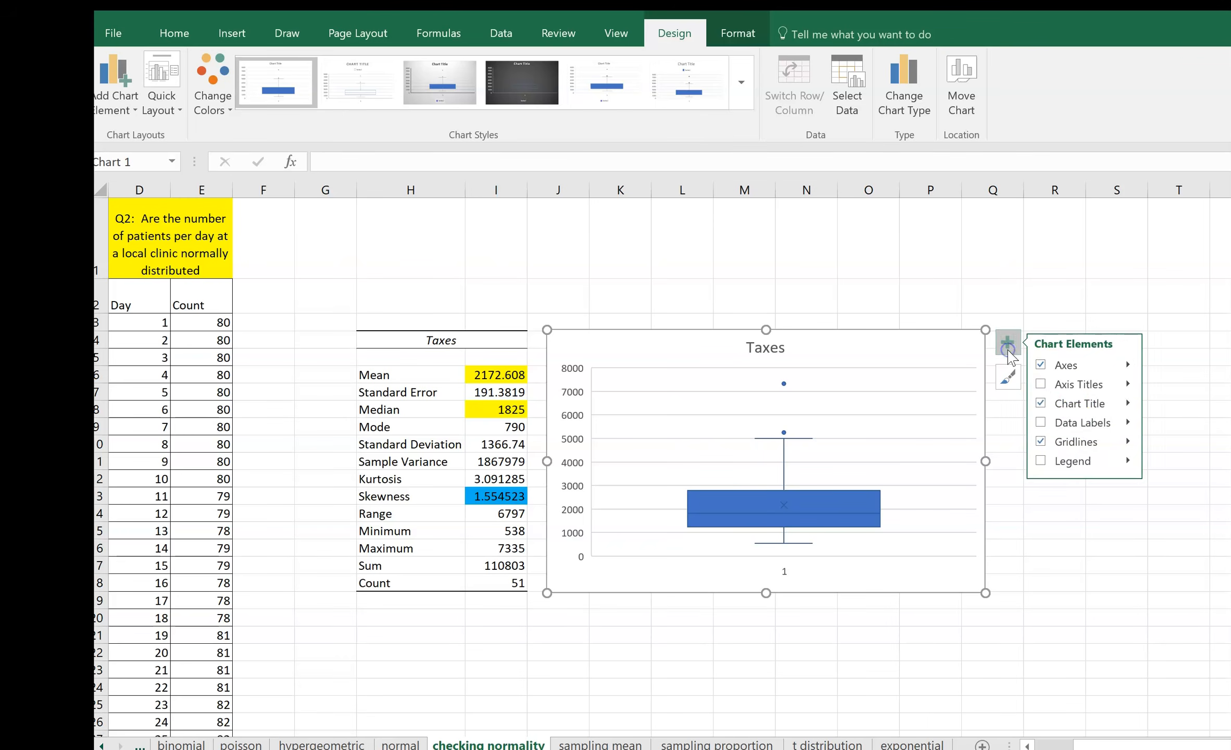
left_click(1041, 423)
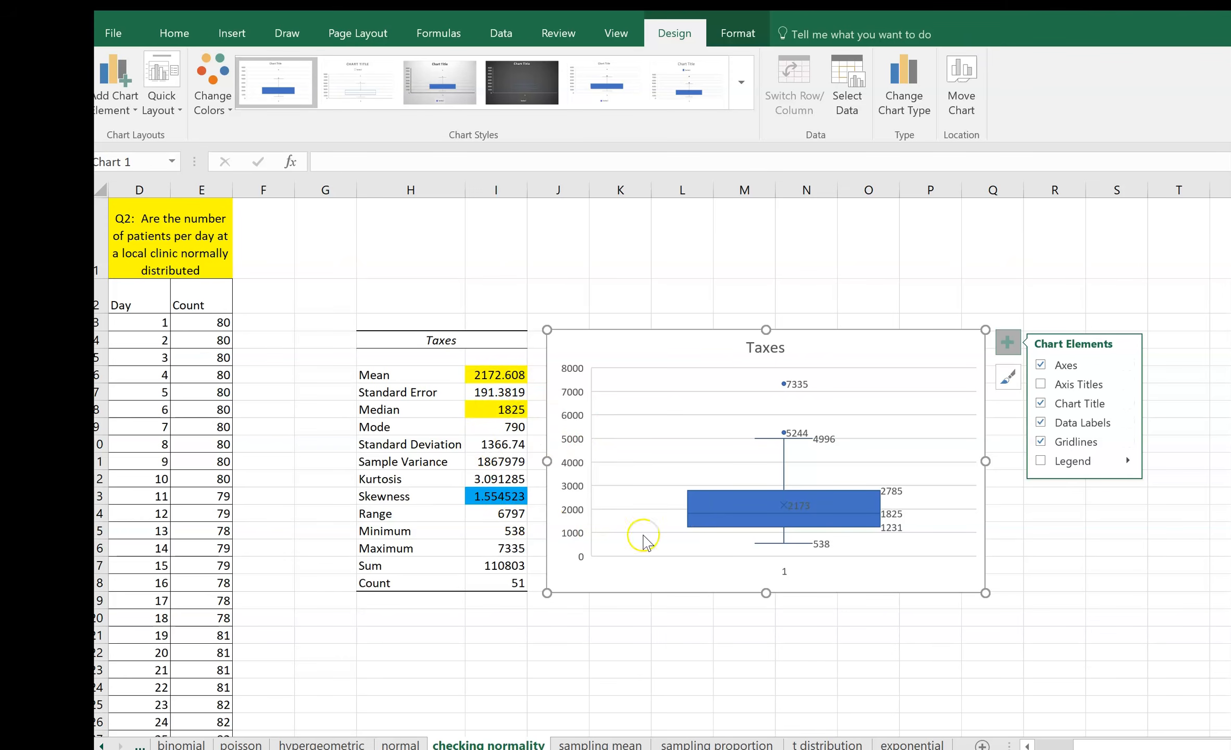
- Highlight New Jersey's annual tax value in column B with light blue fill as a box plot outlier
mouse_move(717, 528)
left_click_drag(1094, 744, 940, 744)
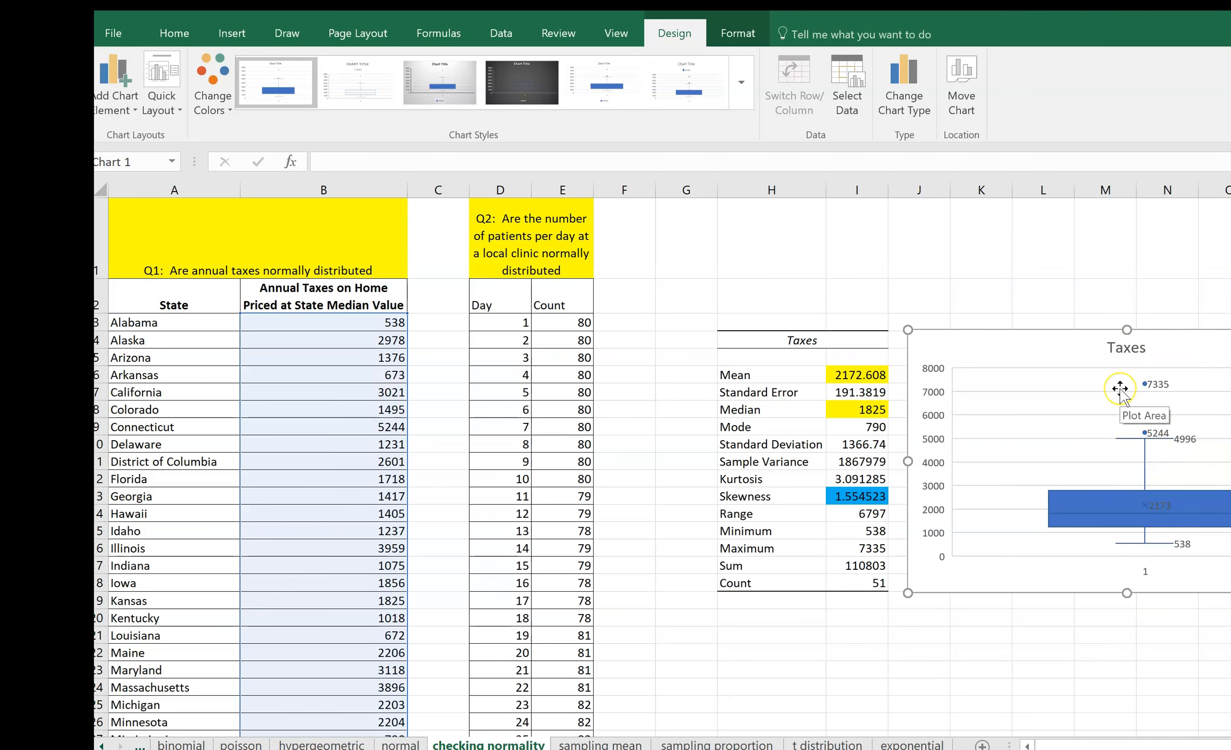
scroll(364, 570, "down", 5)
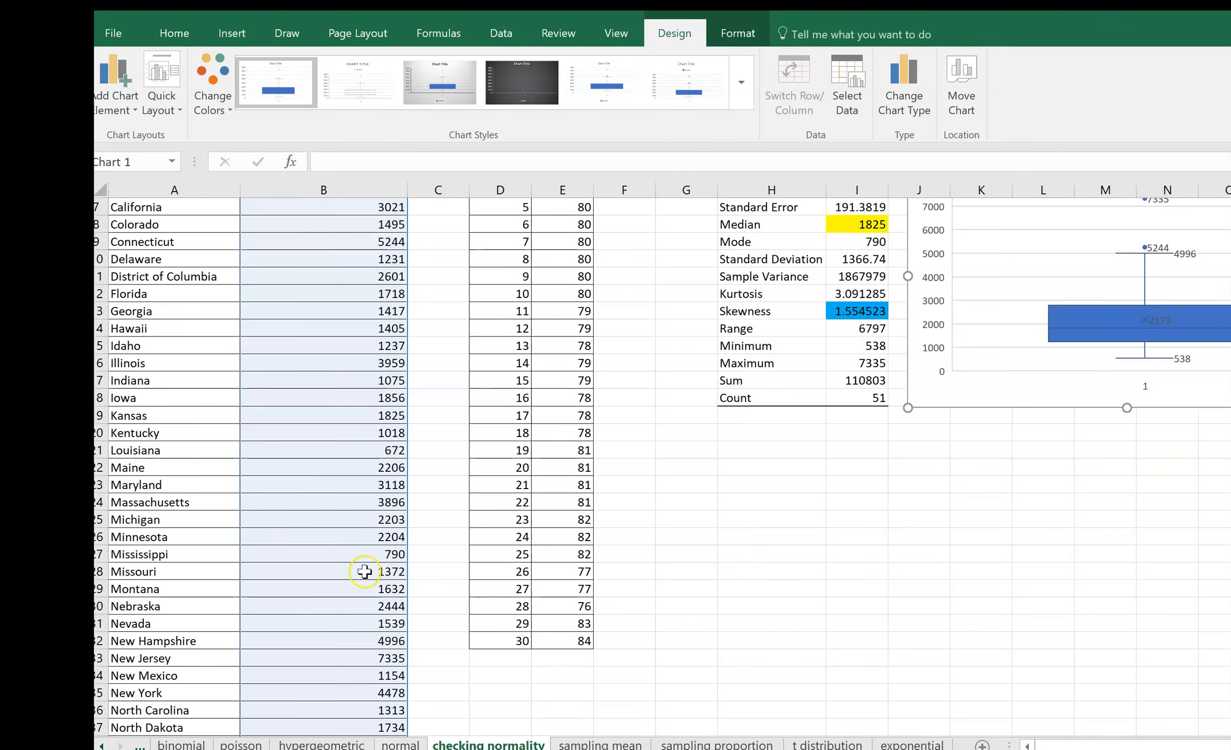
scroll(338, 583, "down", 2)
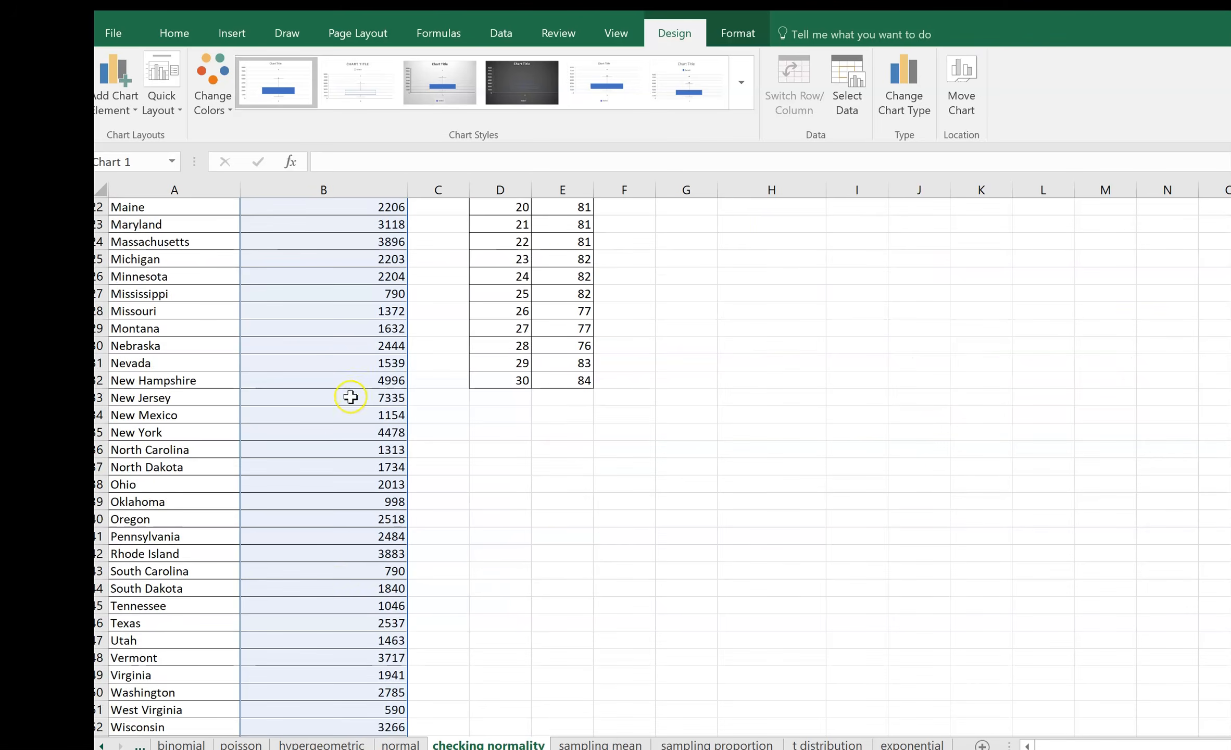
left_click(350, 397)
left_click(316, 104)
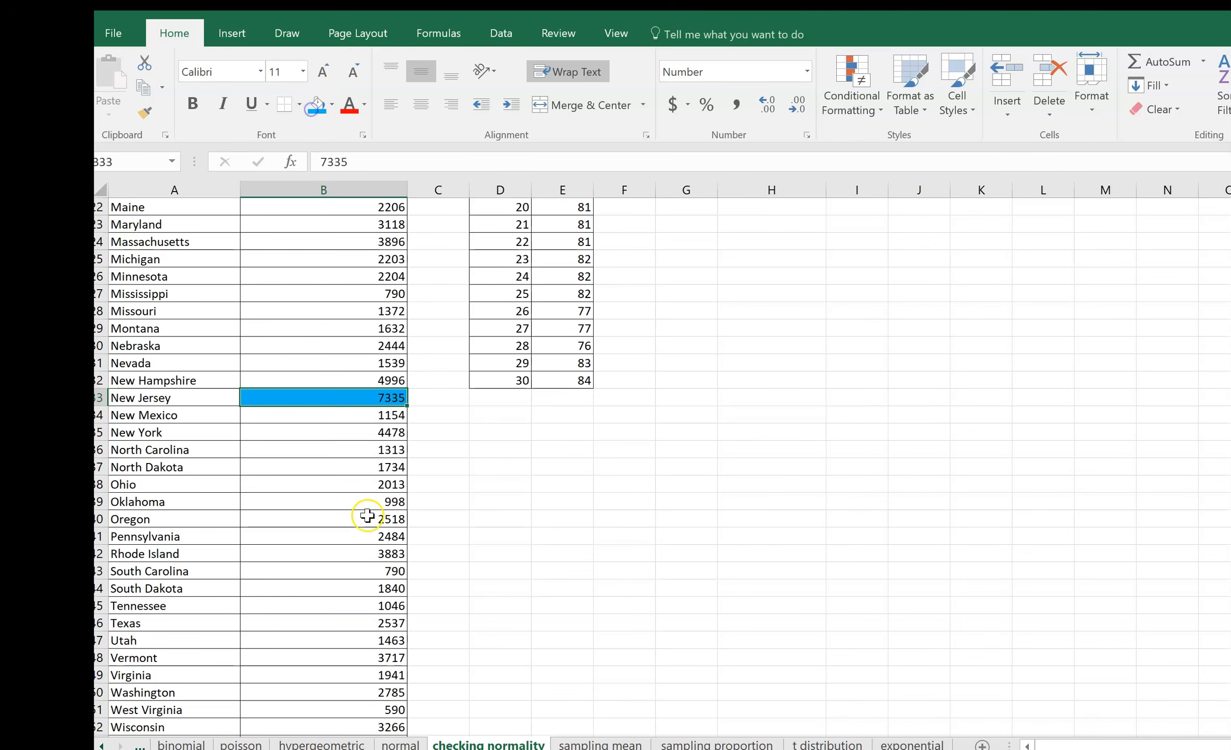
- Highlight Connecticut's annual tax value in column B with the same light blue fill
scroll(325, 543, "down", 3)
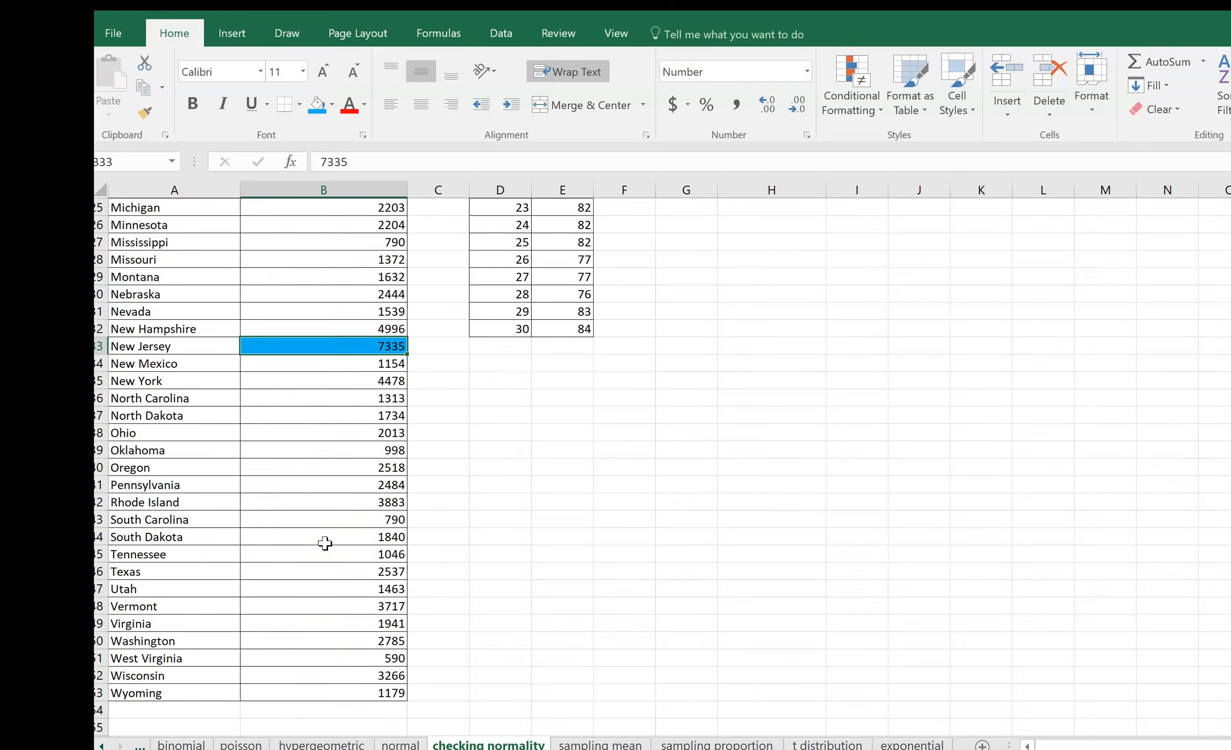
scroll(325, 543, "up", 4)
scroll(325, 543, "up", 3)
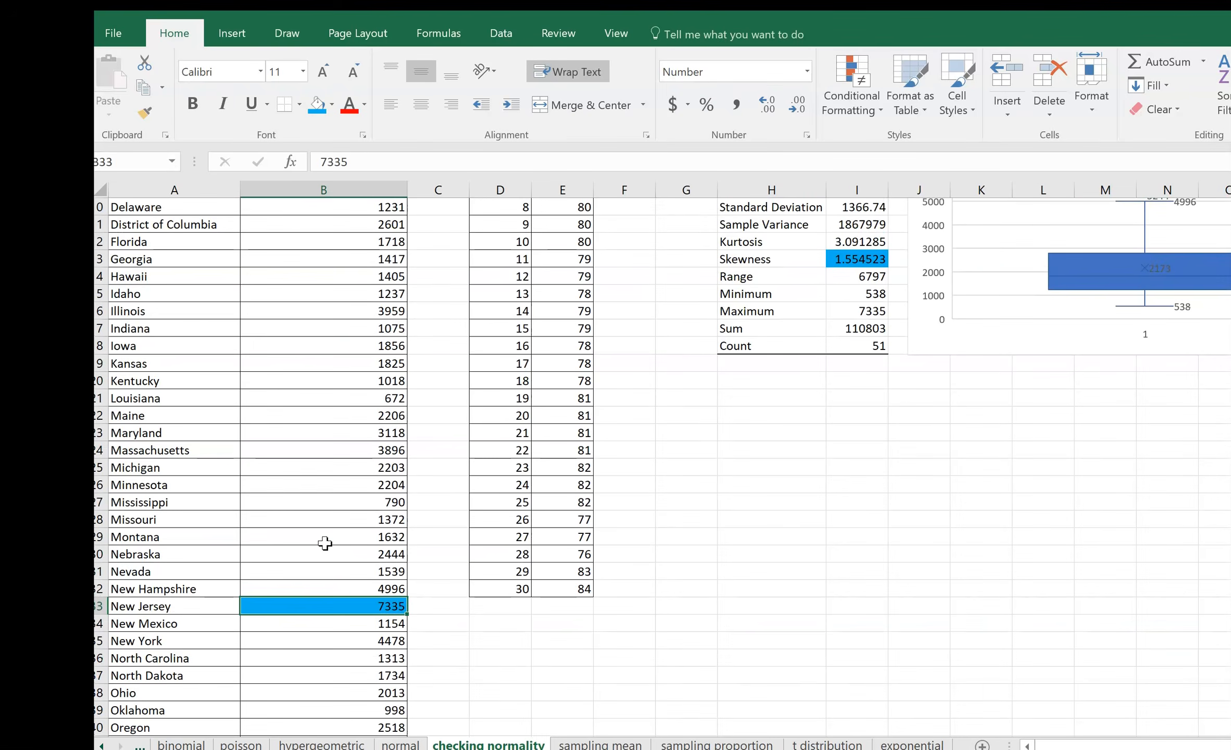
scroll(325, 543, "up", 2)
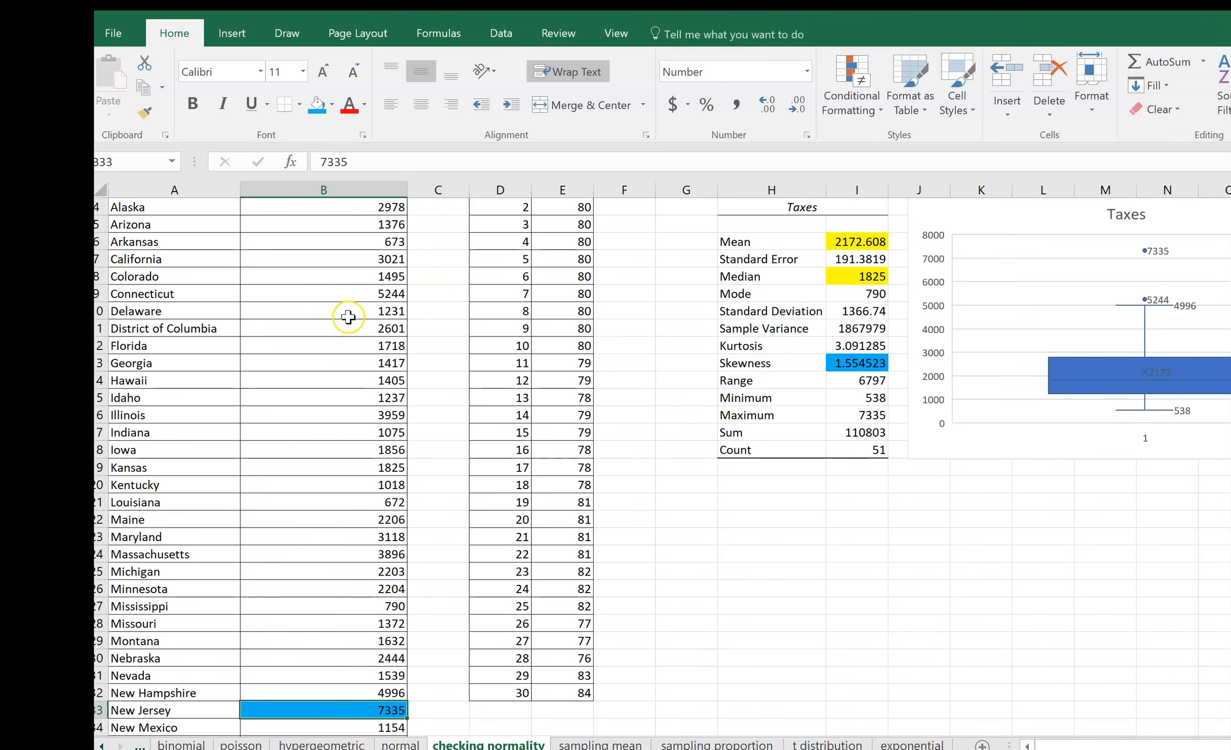
left_click(348, 294)
left_click(327, 102)
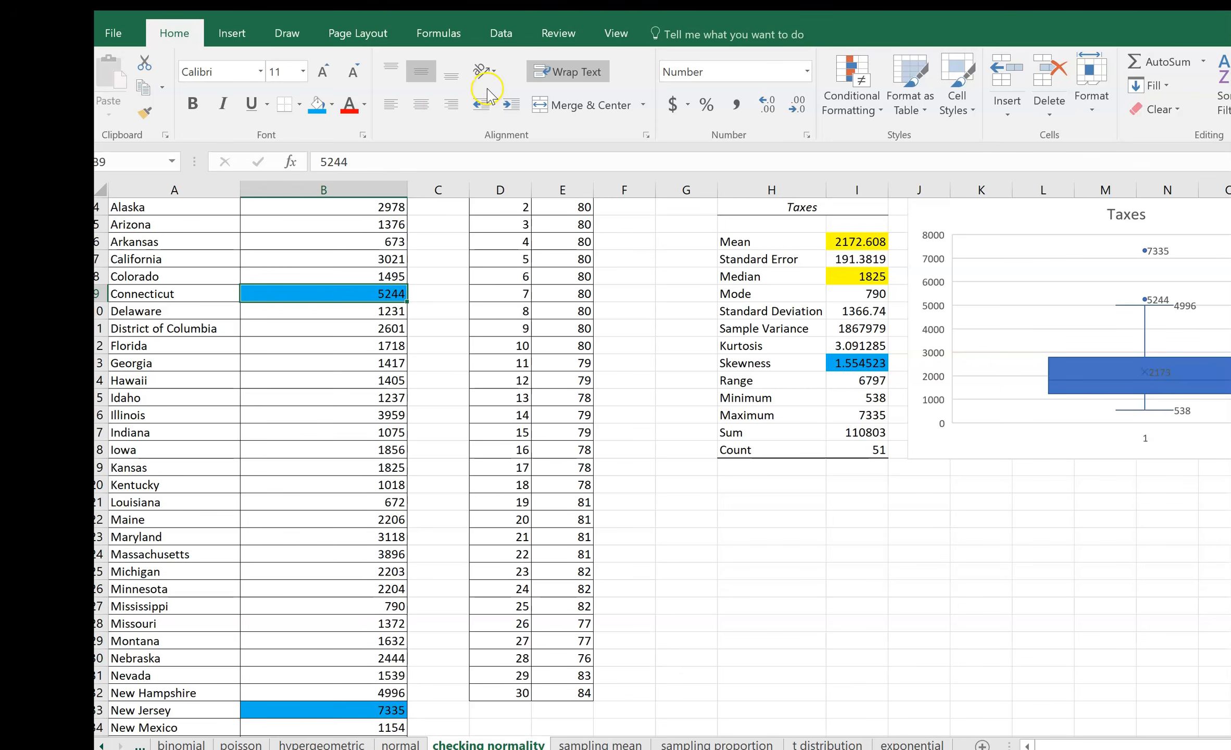
scroll(433, 413, "up", 1)
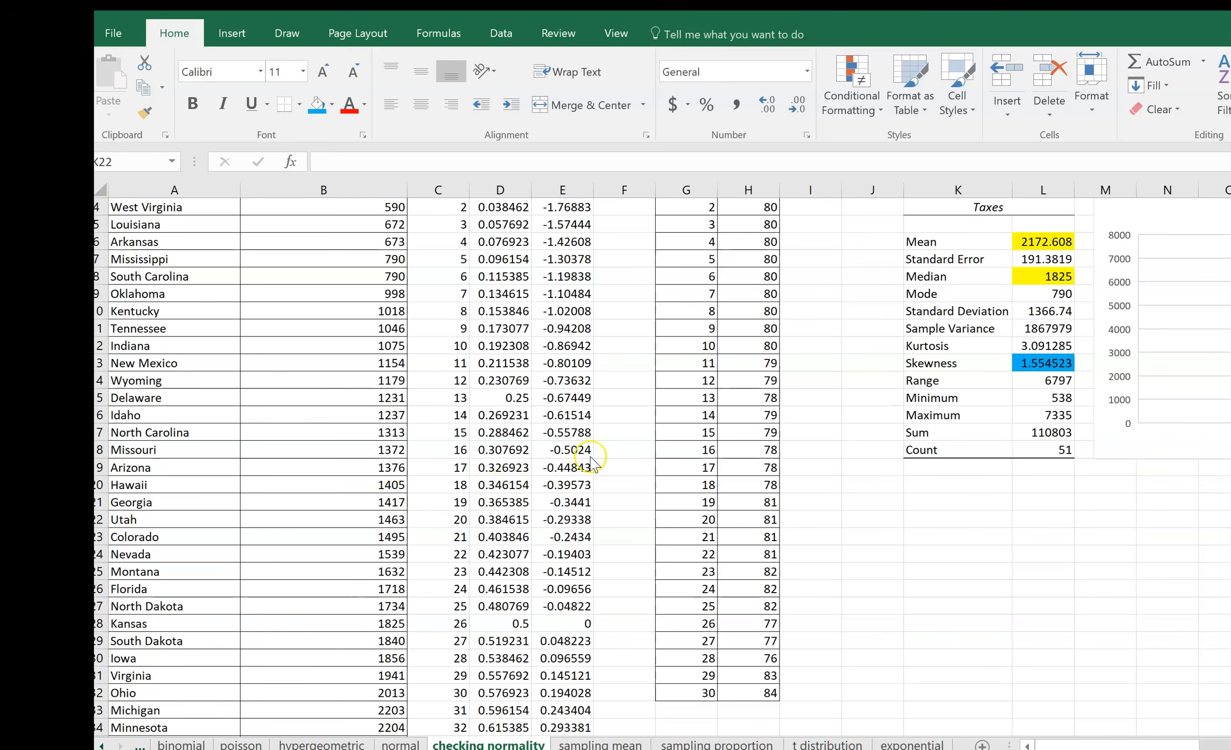
- Start a Descriptive Statistics analysis and set its input range to the patient counts in H3:H32
scroll(749, 461, "up", 1)
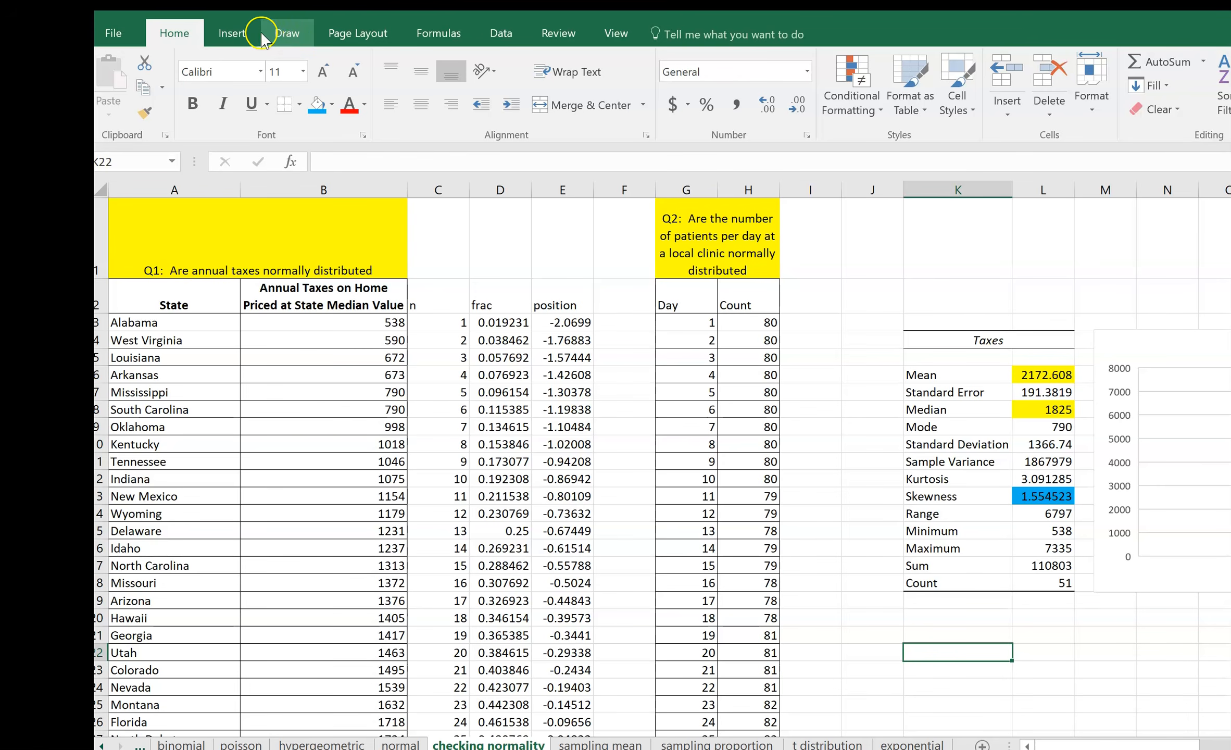
left_click(490, 36)
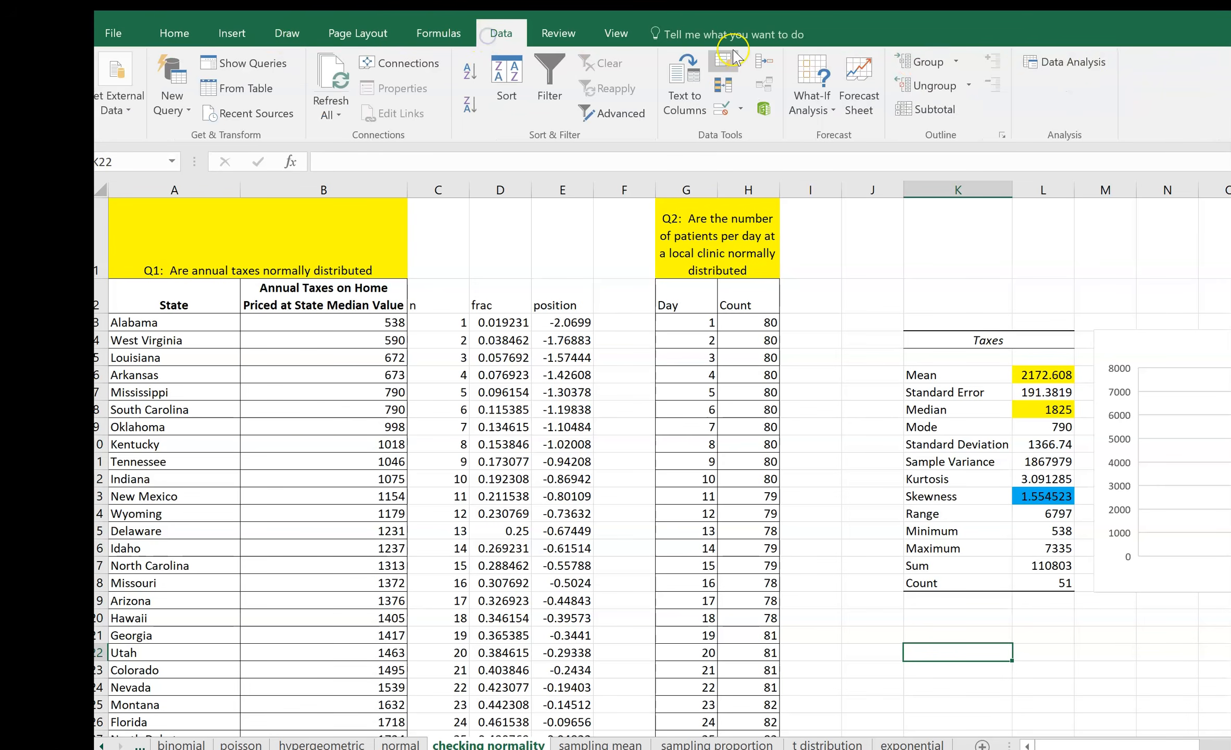
left_click(1090, 65)
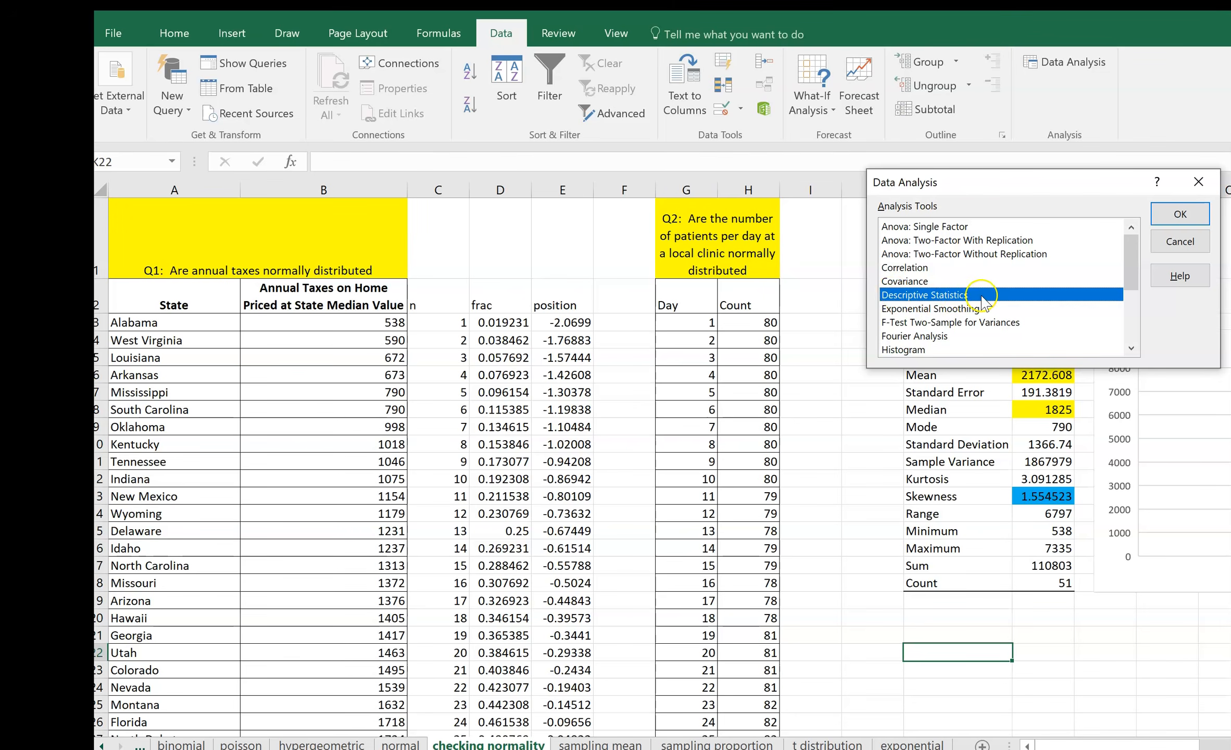
left_click(1179, 214)
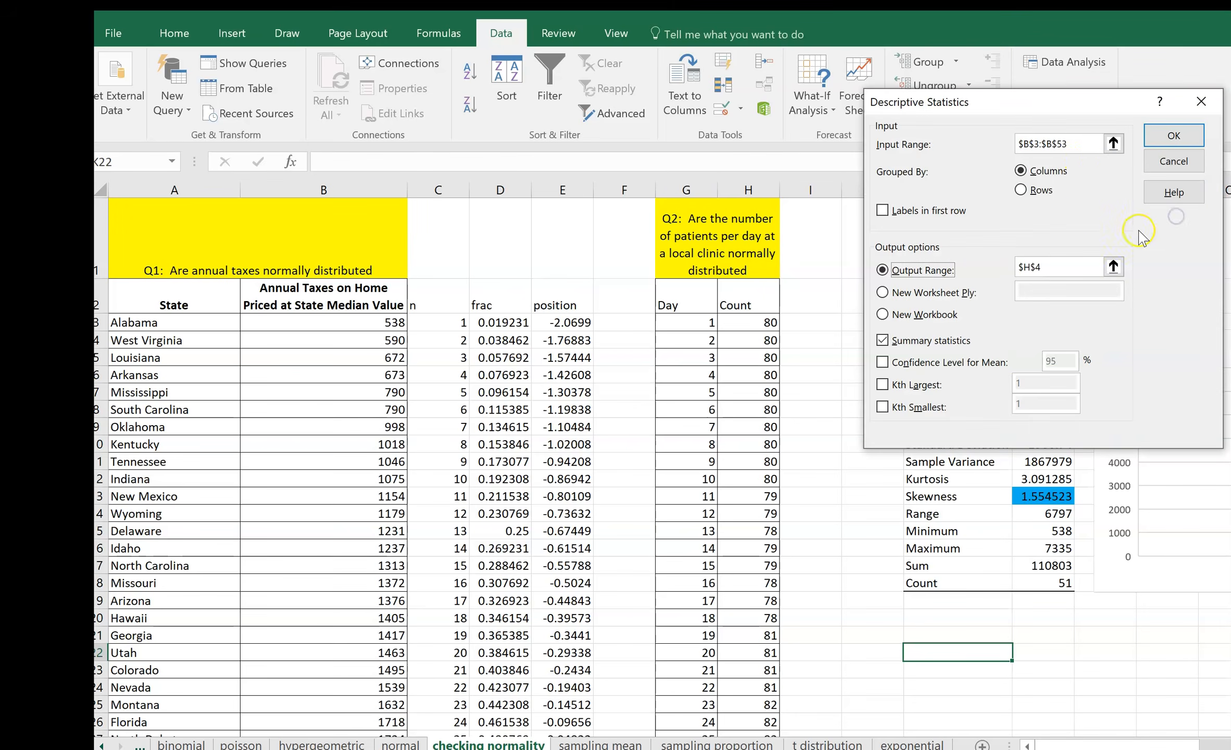
left_click(1080, 140)
key("BackSpace")
key("BackSpace")
key("BackSpace")
key("BackSpace")
key("BackSpace")
key("BackSpace")
key("BackSpace")
key("BackSpace")
key("BackSpace")
key("BackSpace")
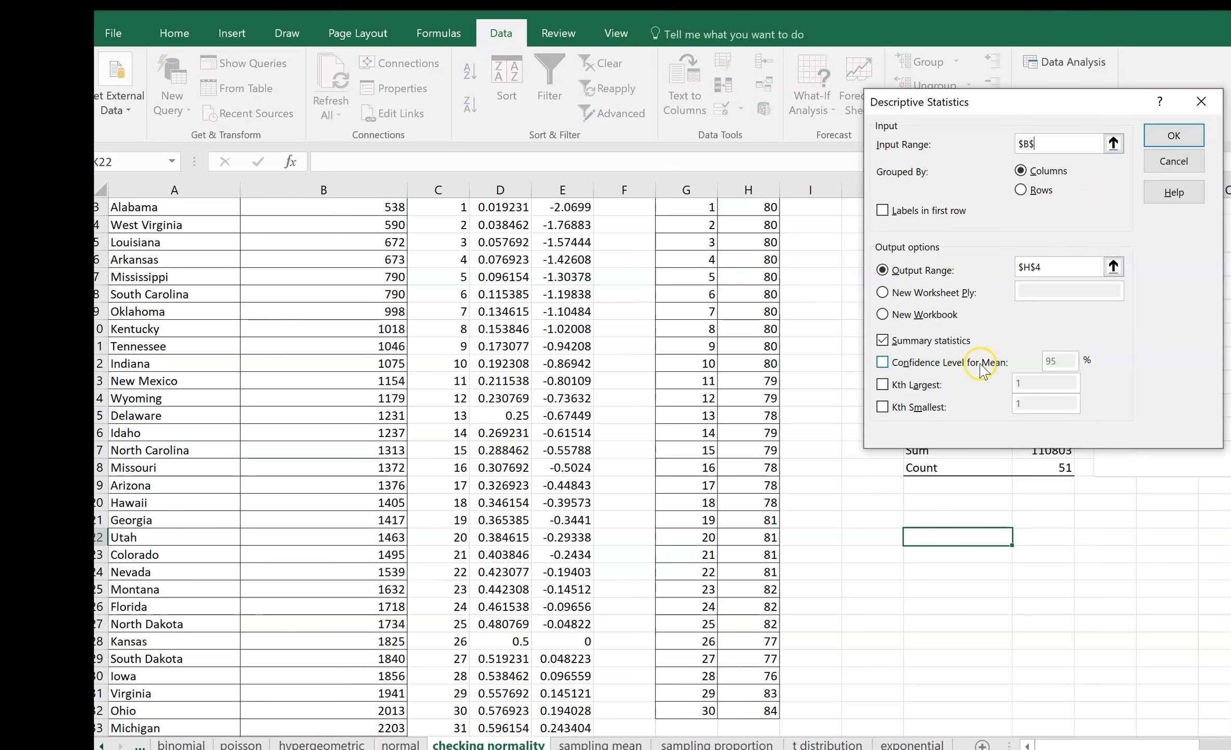
scroll(831, 555, "down", 2)
mouse_move(760, 605)
left_mouse_down()
mouse_move(753, 139)
mouse_move(765, 364)
mouse_move(763, 319)
left_mouse_up()
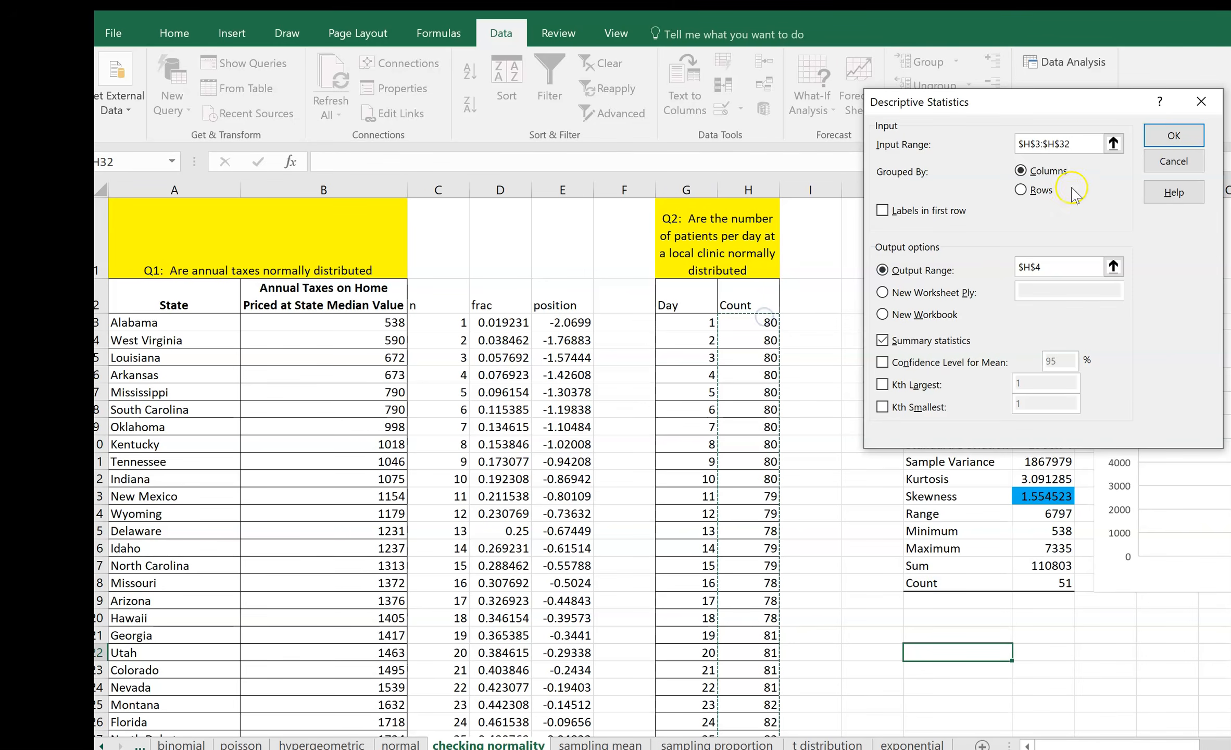
- Set the output range to K22 and generate the summary statistics for the patient counts
left_click(1061, 266)
key("BackSpace")
key("BackSpace")
scroll(1031, 426, "down", 2)
left_click(949, 467)
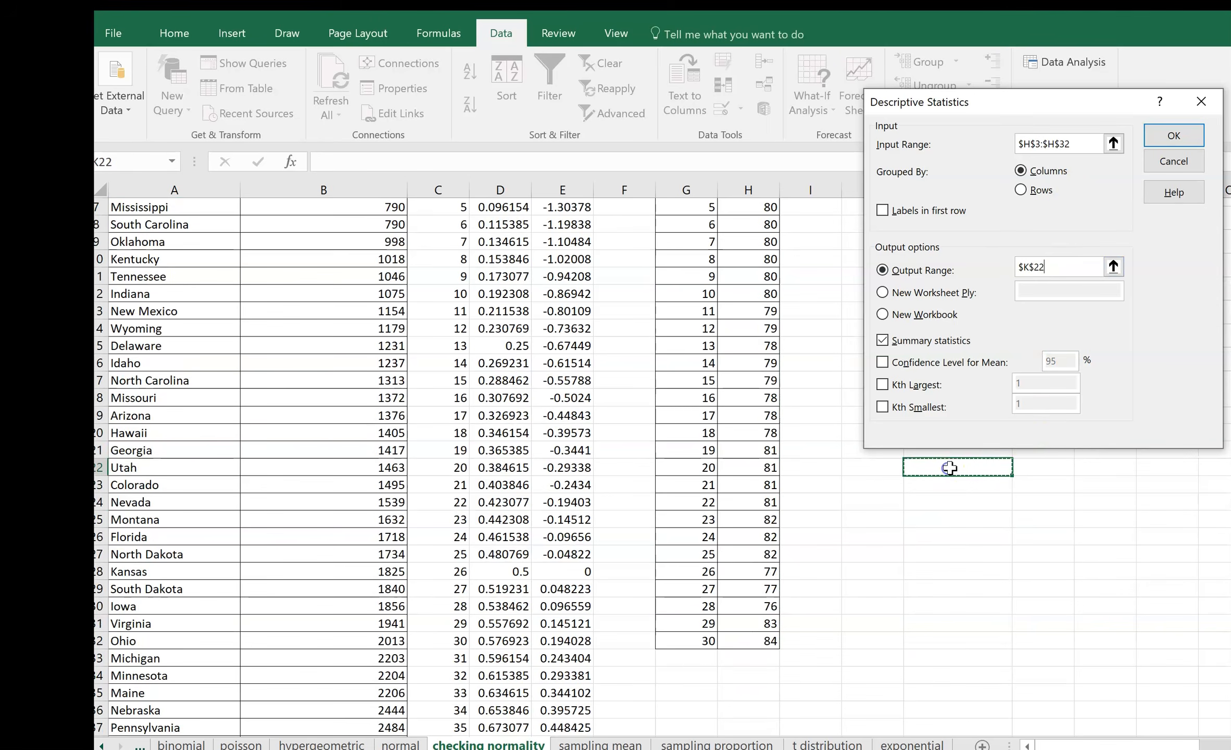
scroll(950, 468, "up", 2)
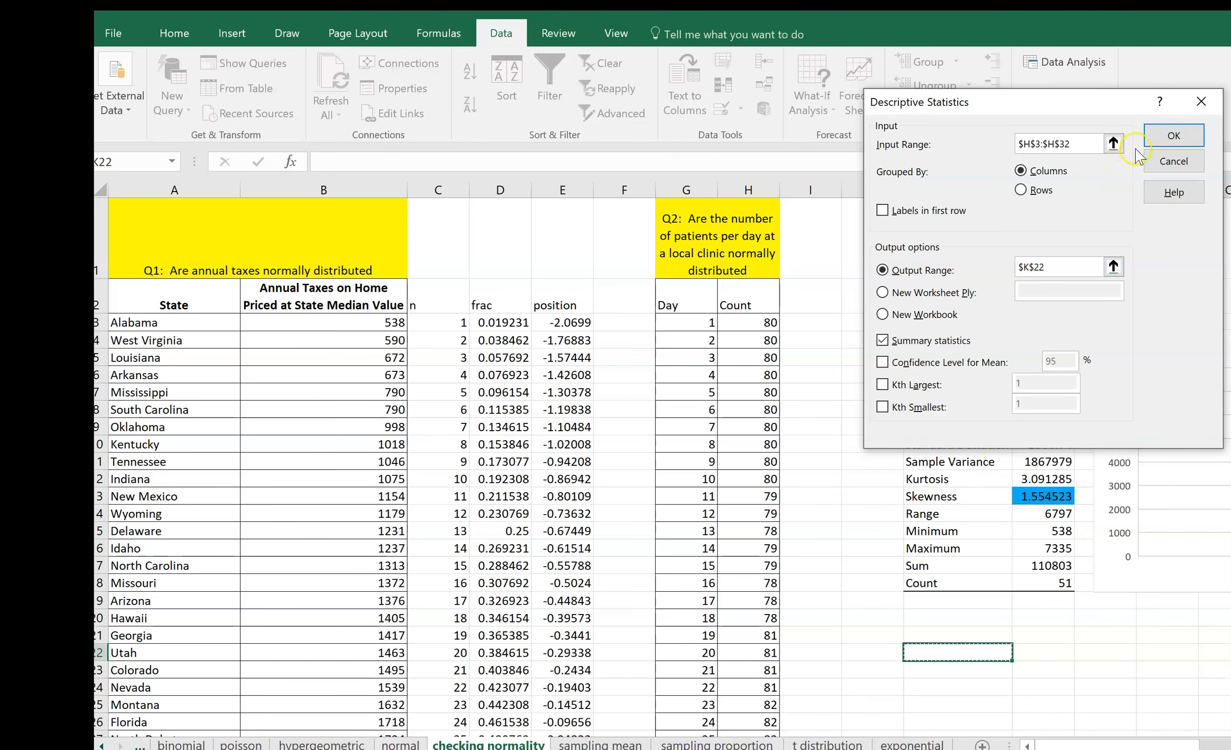
left_click(1153, 139)
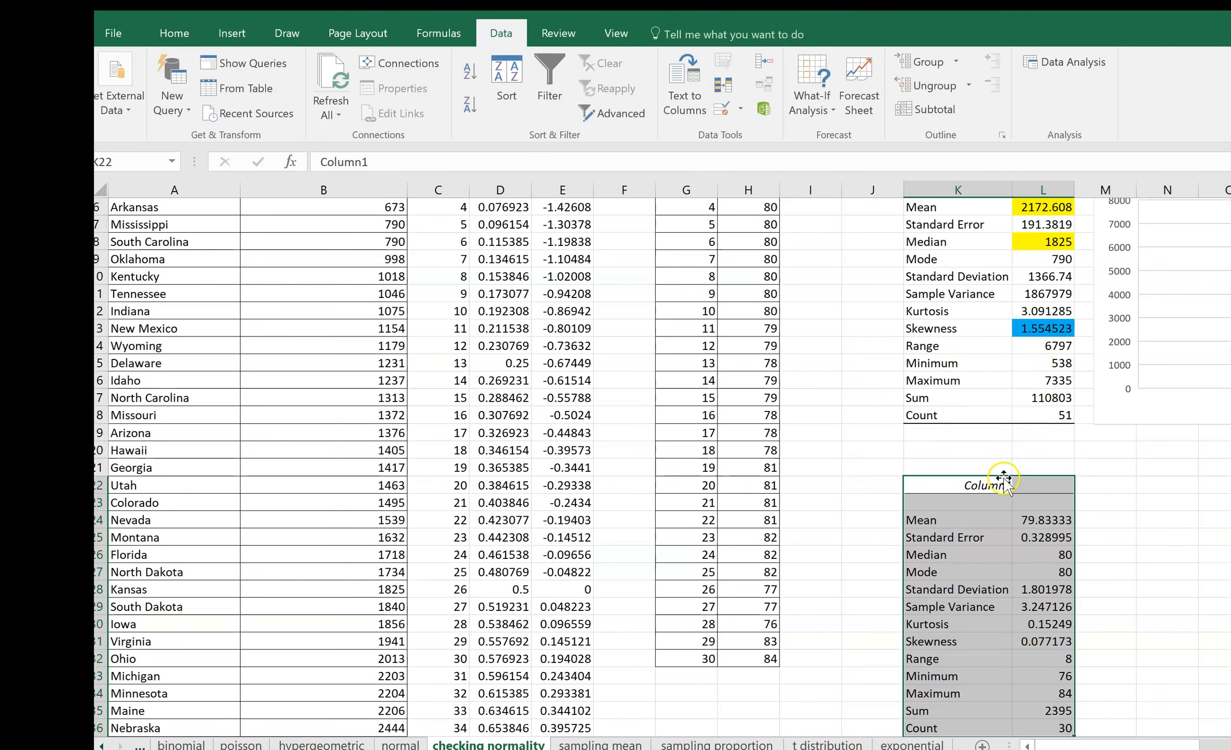
- Change the heading of the new statistics table in K22 to "Patients"
scroll(1004, 484, "up", 2)
scroll(979, 473, "down", 3)
left_click(979, 473)
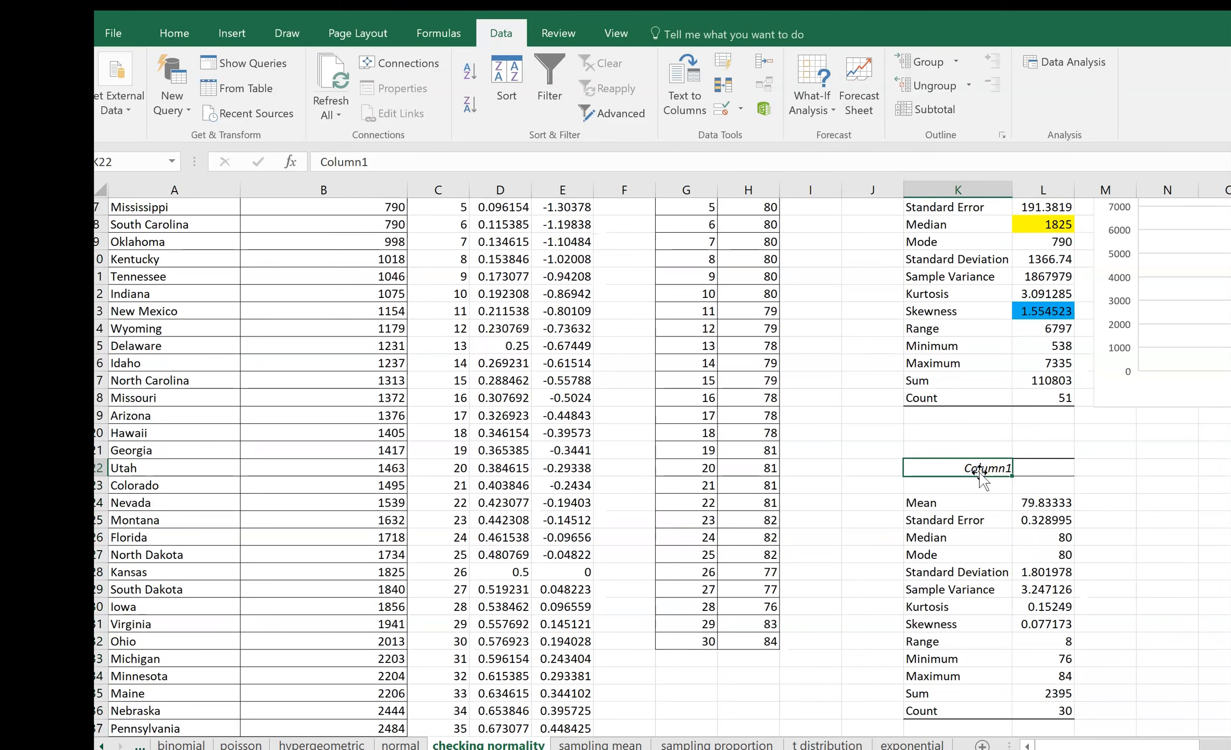
type("Patients")
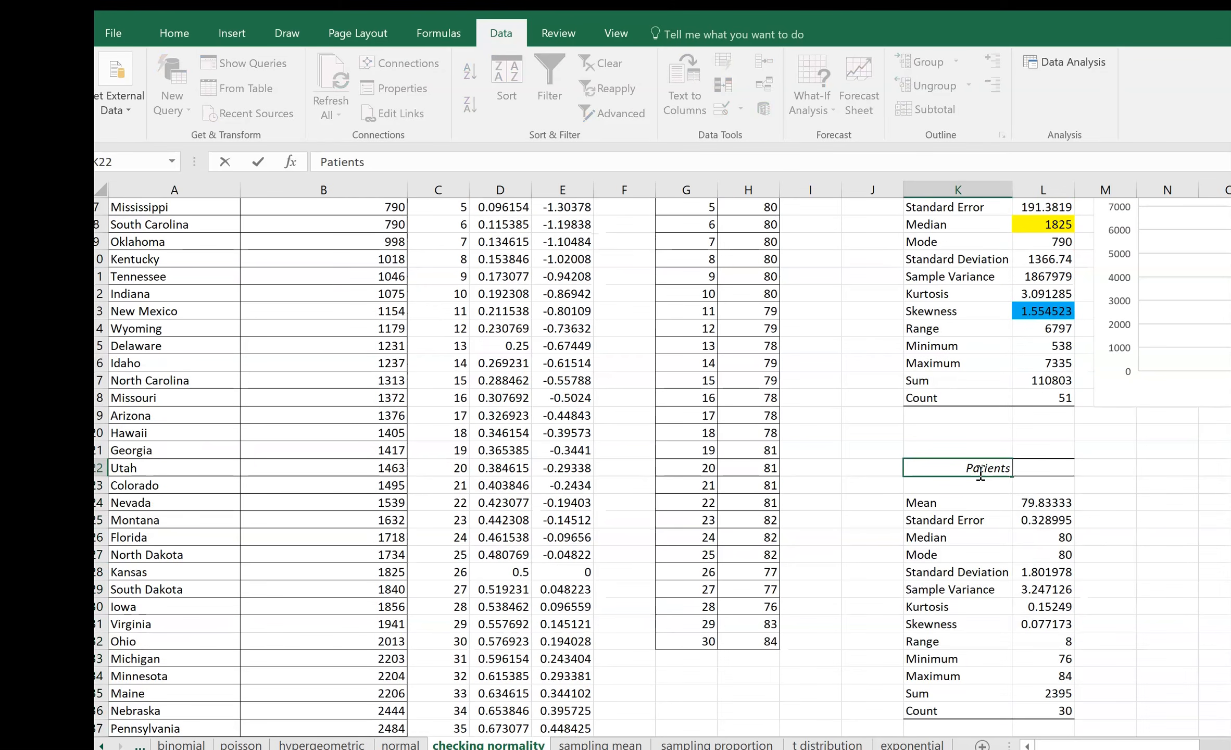
left_click(1106, 503)
- Highlight the mean and median values in the Patients statistics table with light blue fill
scroll(1105, 504, "down", 2)
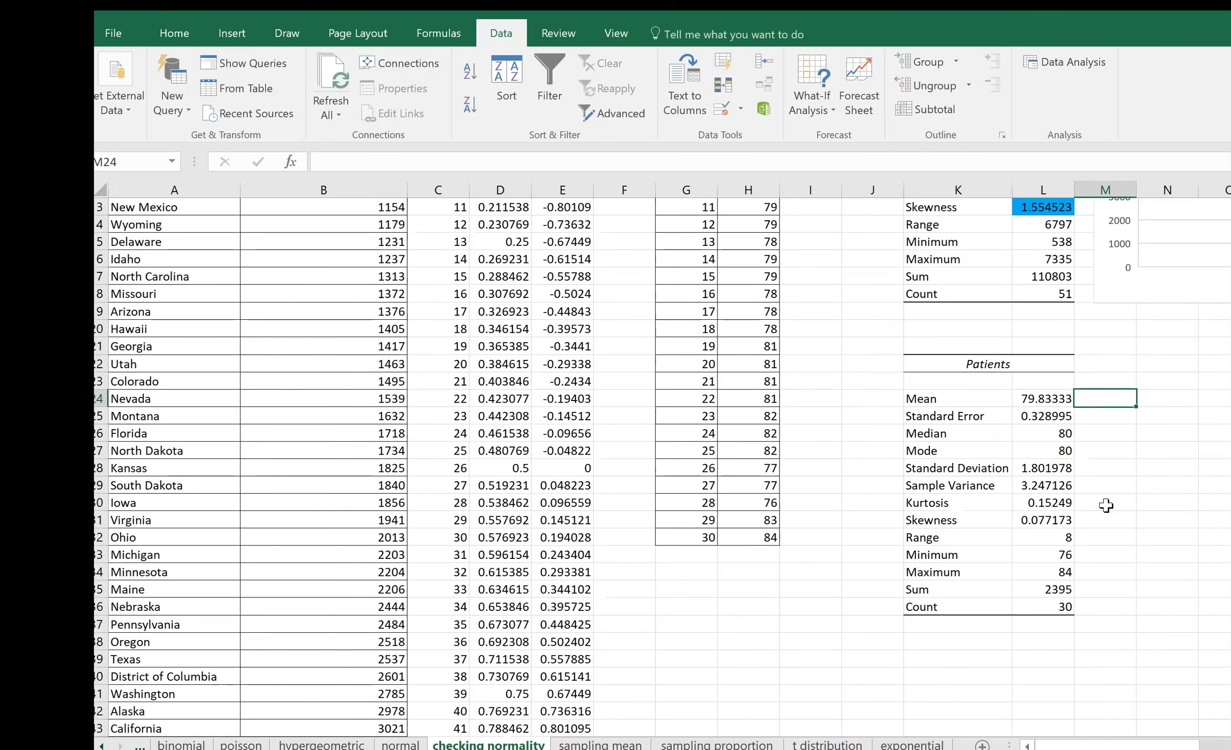
left_click(1054, 399)
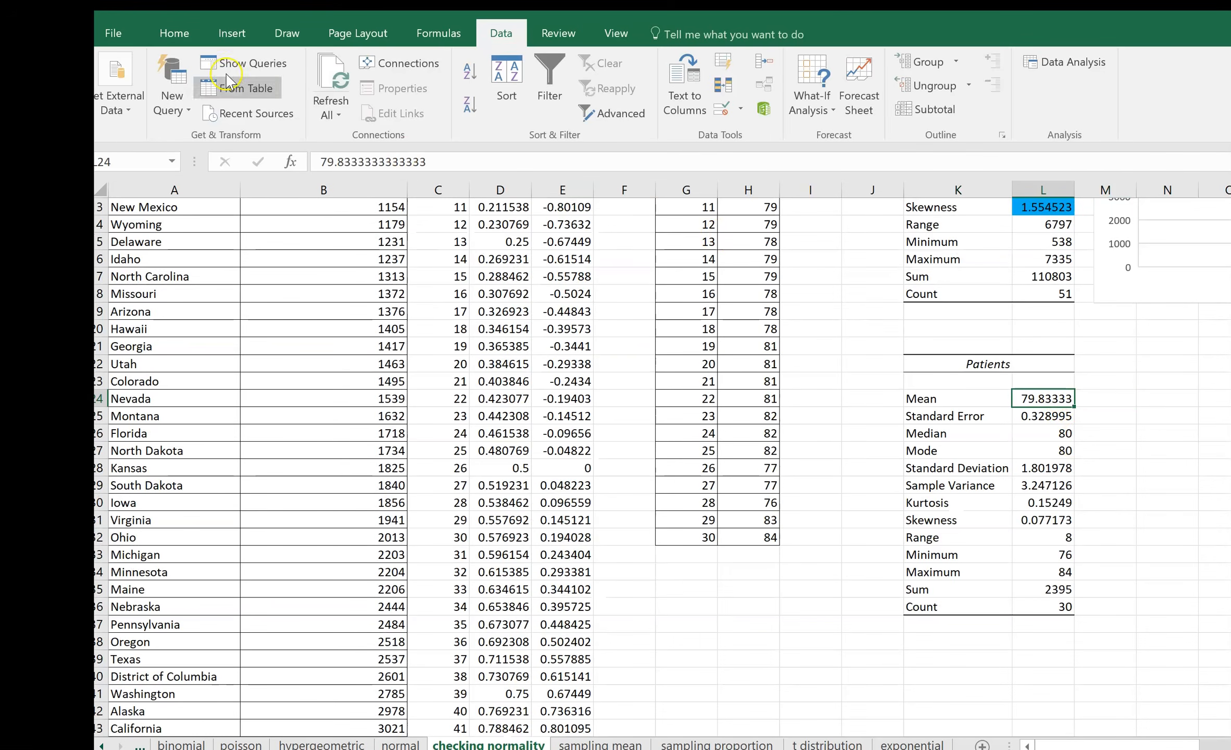
left_click(173, 32)
left_click(322, 114)
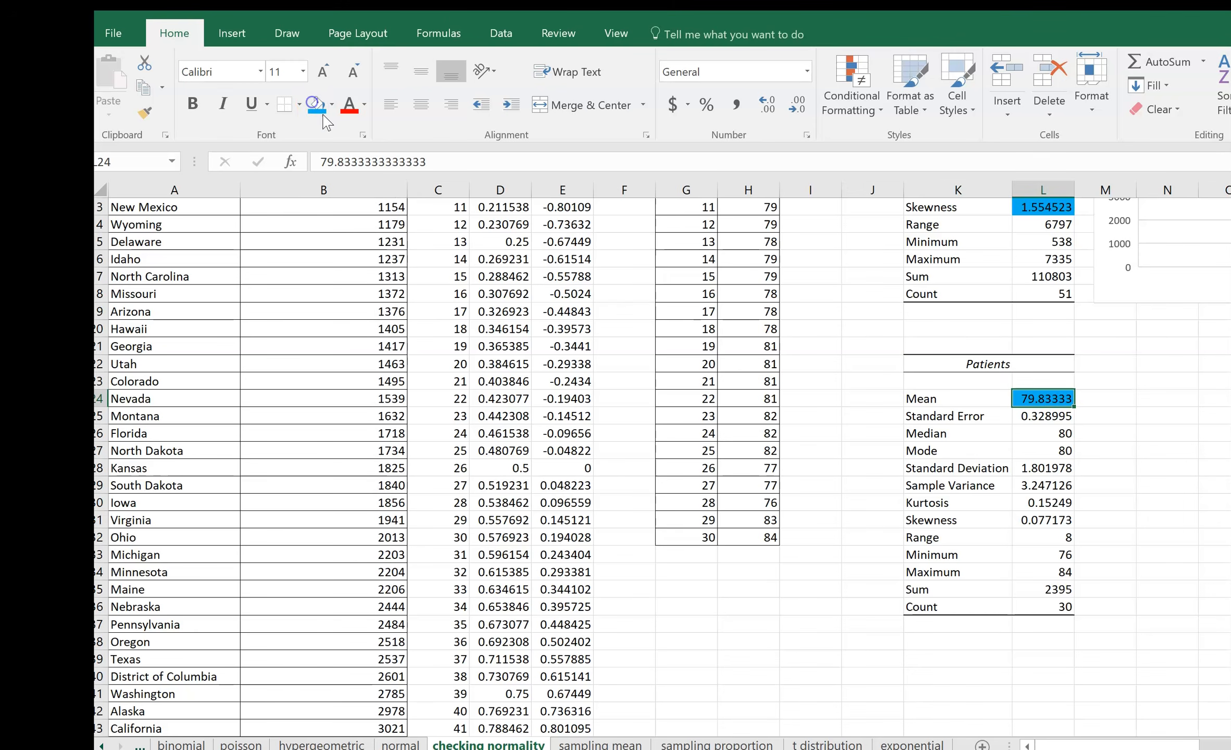
left_click(1051, 435)
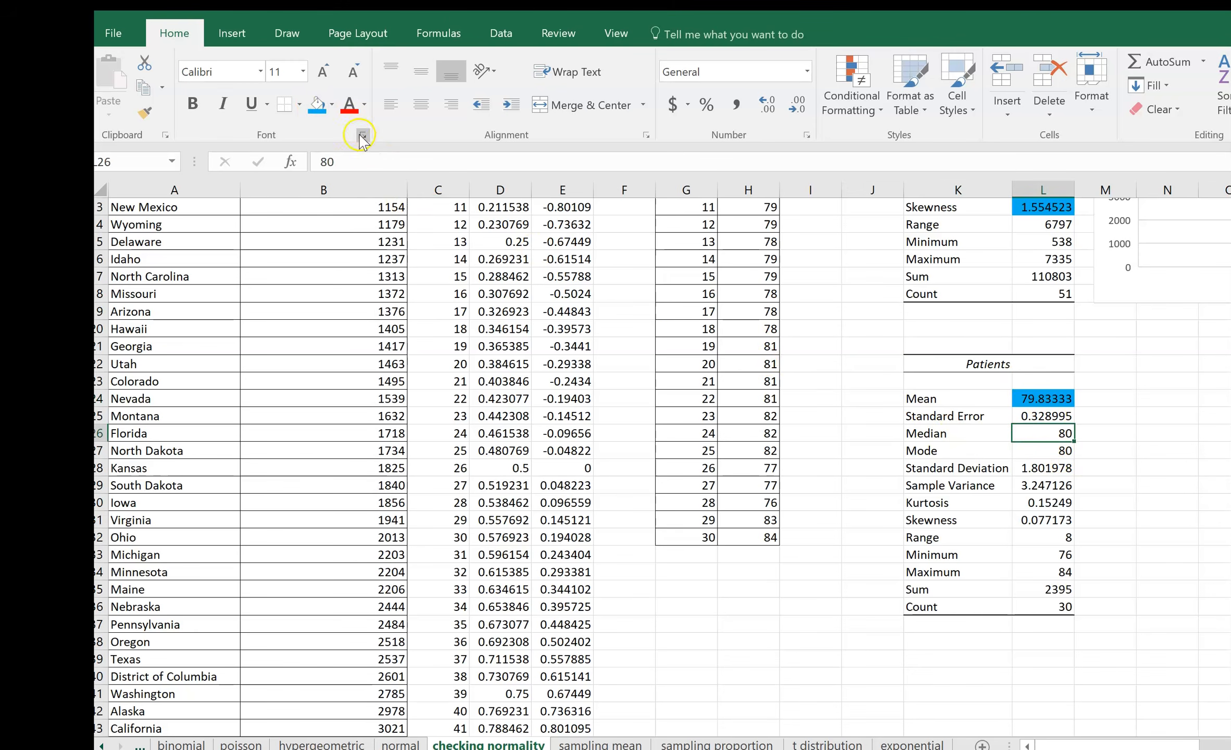
left_click(317, 107)
left_click(1158, 450)
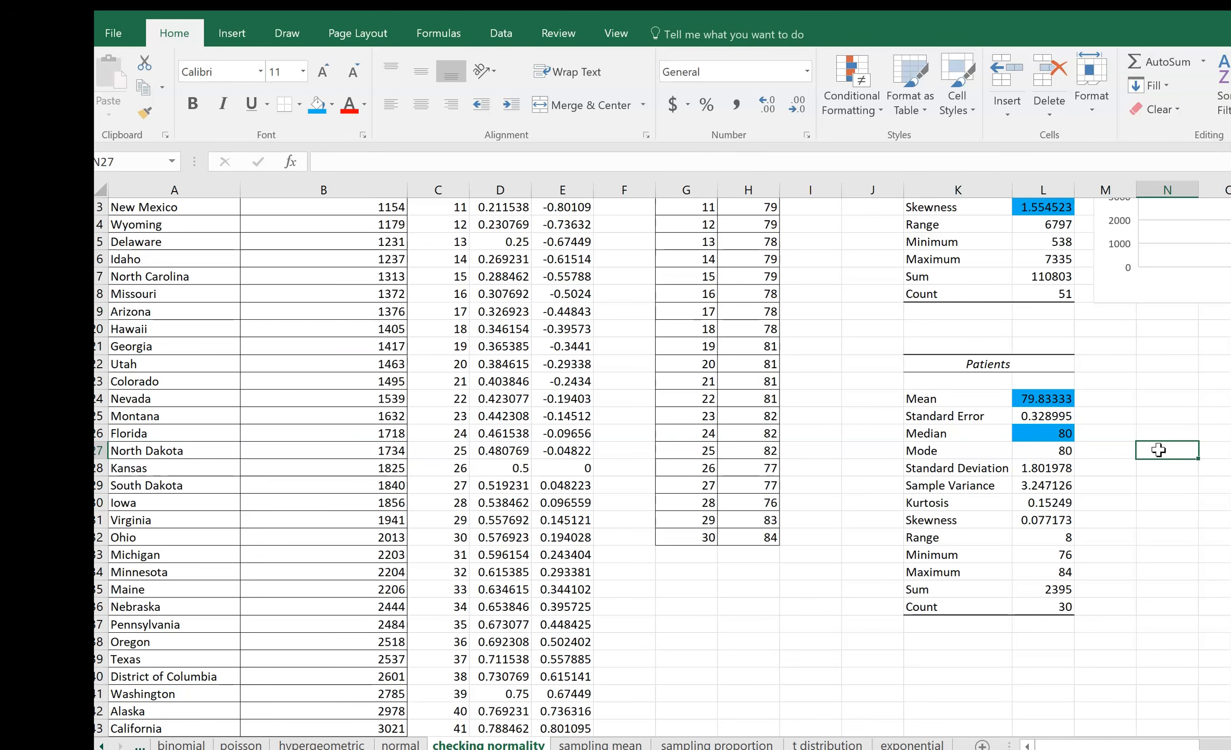
- Highlight the skewness value in the Patients statistics table with yellow fill
left_click(1033, 519)
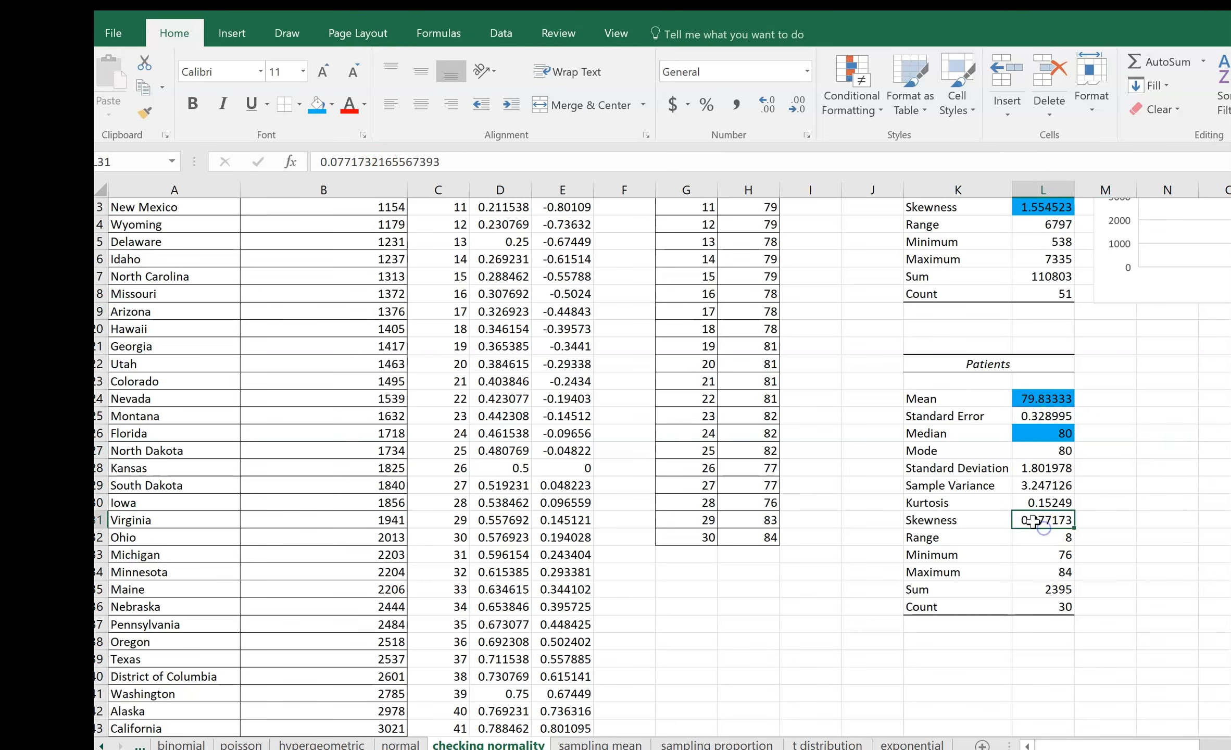
left_click(330, 104)
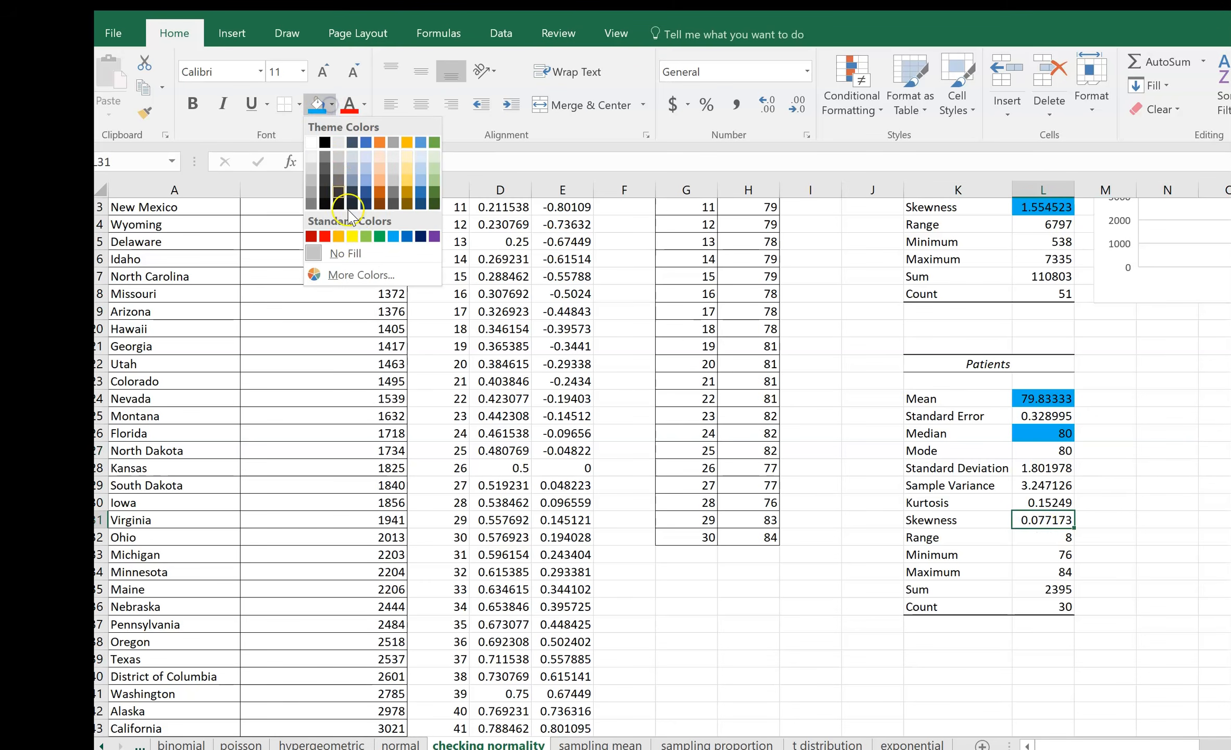
left_click(353, 238)
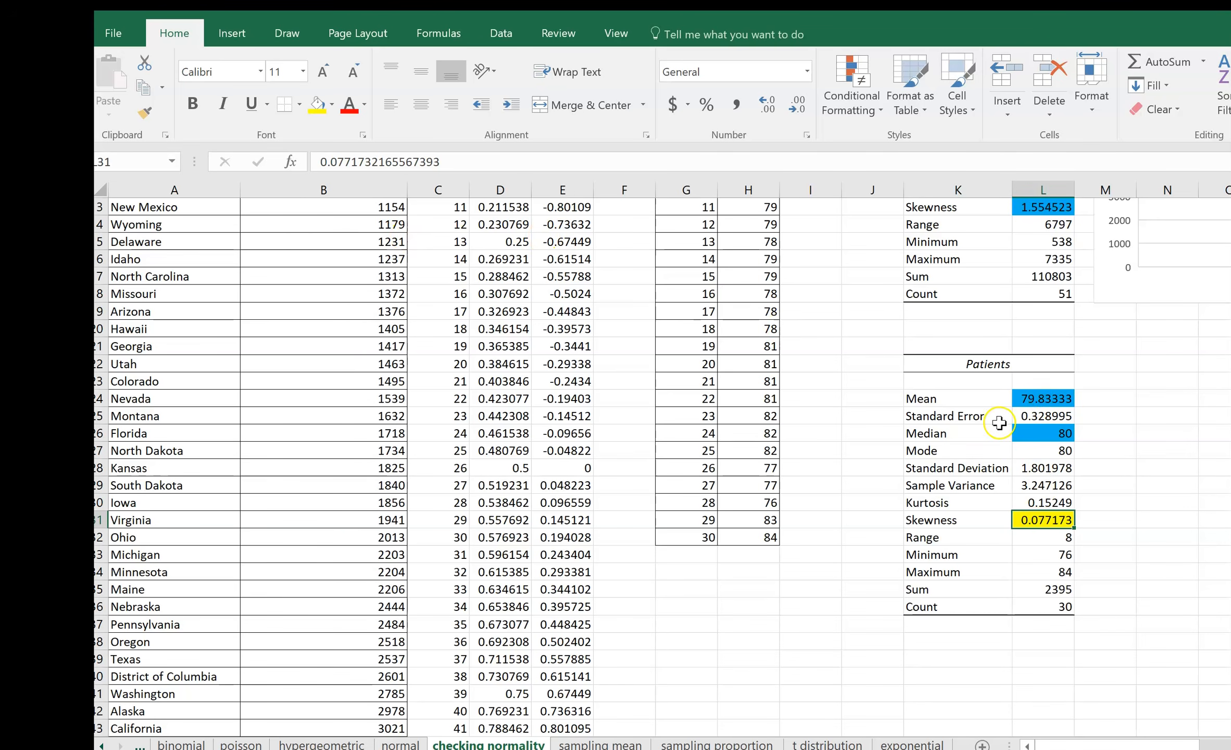
- Compare the mean, median and skewness in the Taxes and Patients tables, and review the Taxes box plot
scroll(1040, 476, "up", 4)
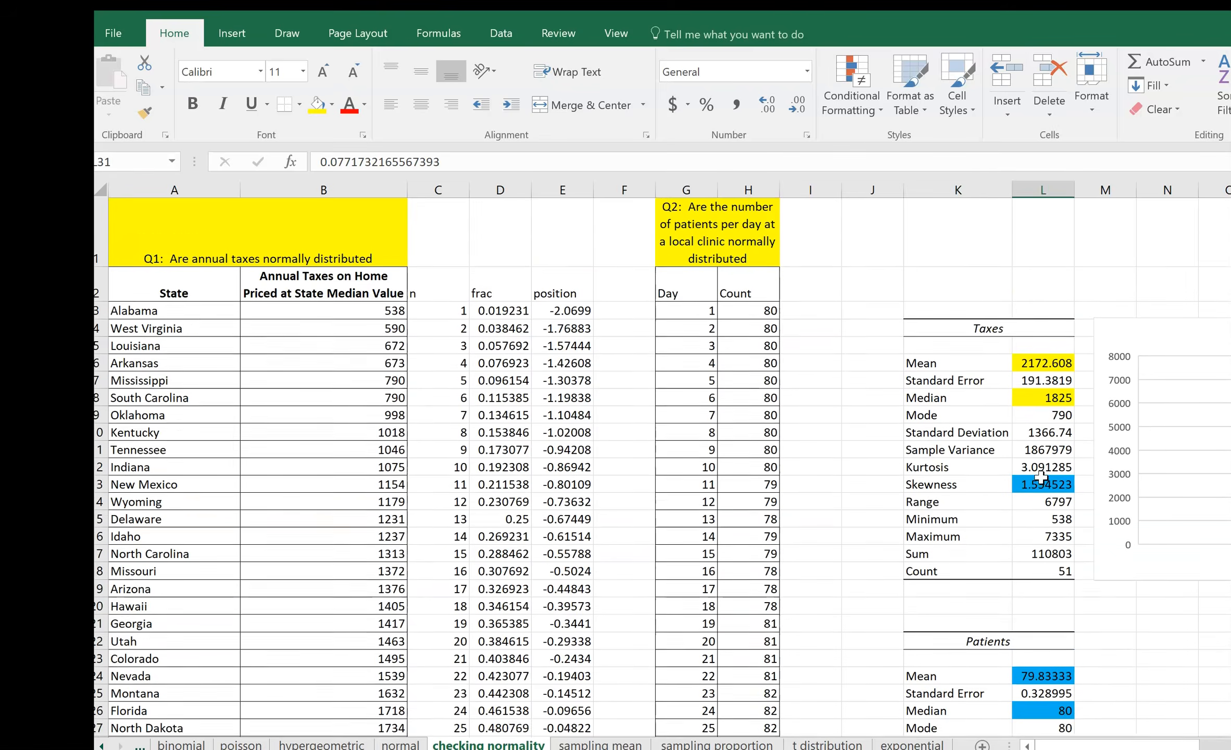
scroll(1001, 403, "down", 1)
scroll(1003, 344, "up", 1)
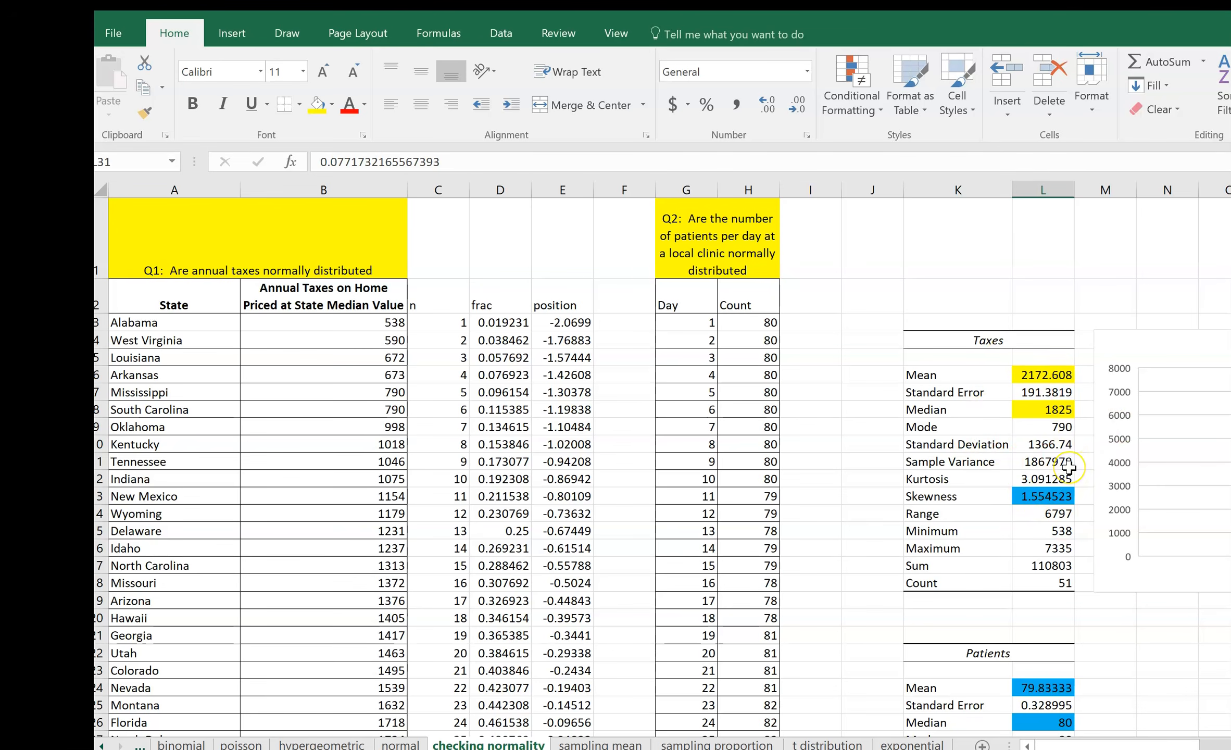
scroll(1067, 467, "down", 2)
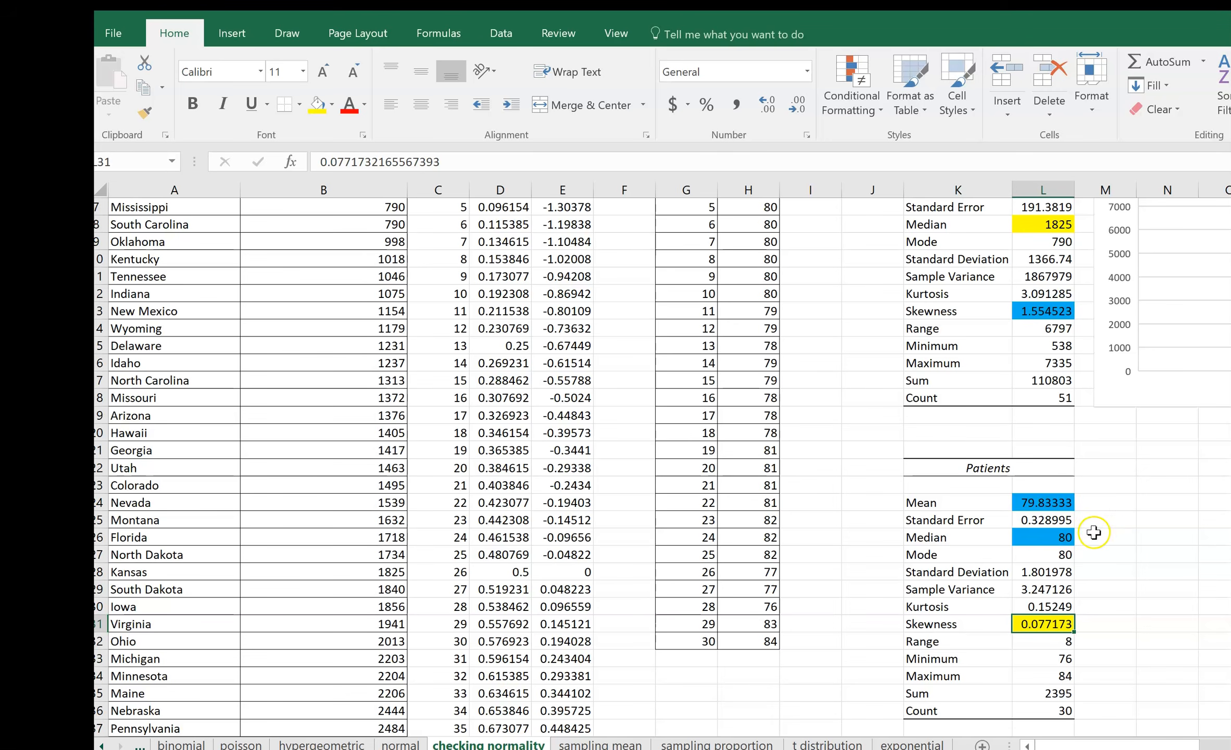
left_click_drag(1129, 743, 1140, 744)
left_click(832, 469)
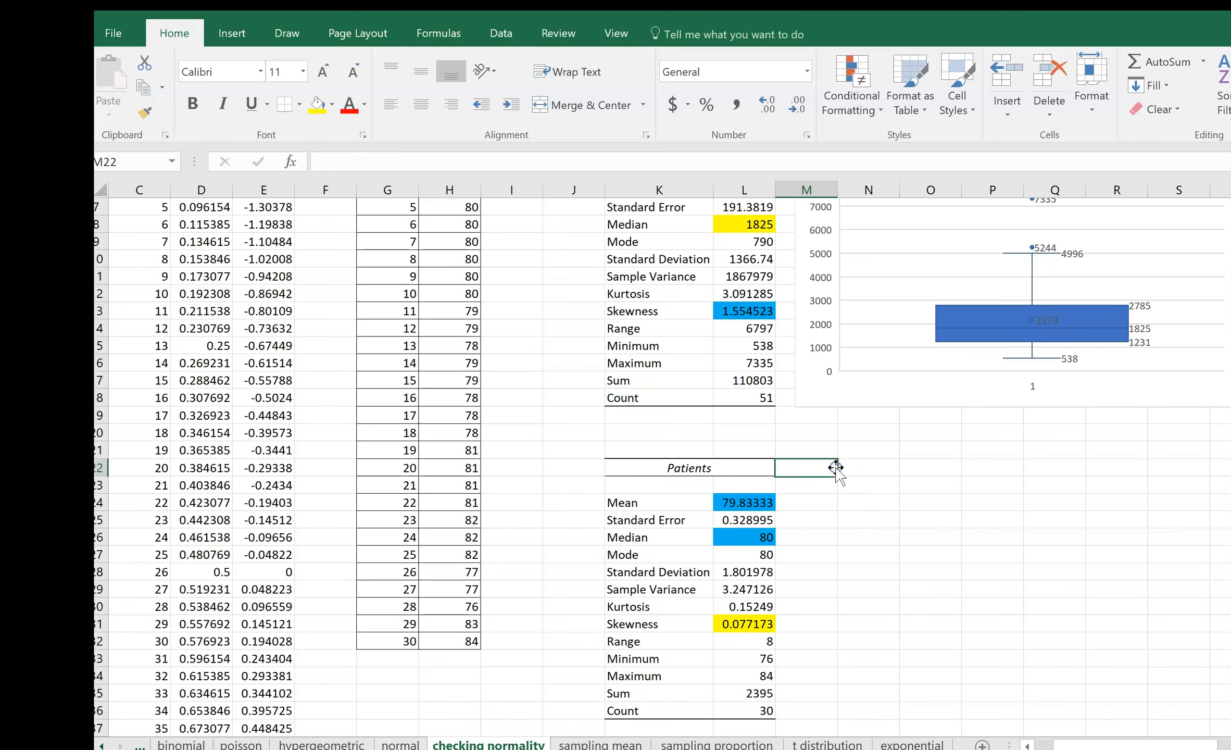
left_click(861, 470)
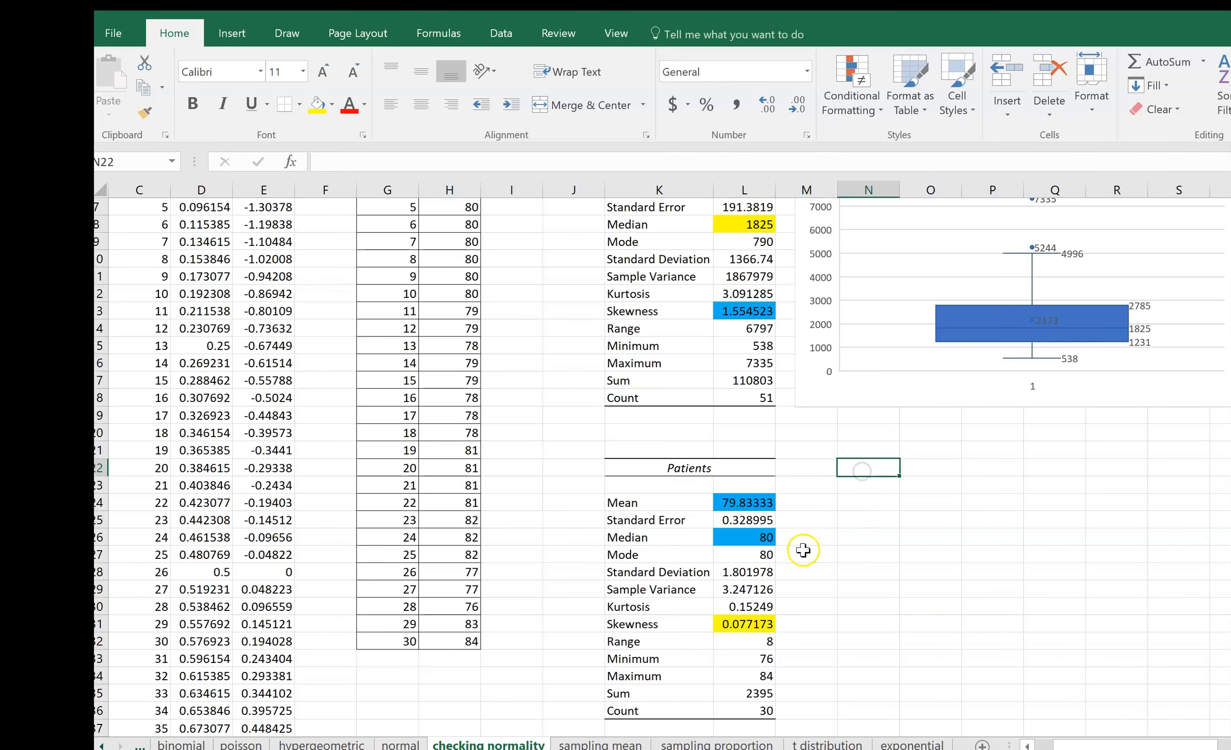
scroll(802, 546, "up", 2)
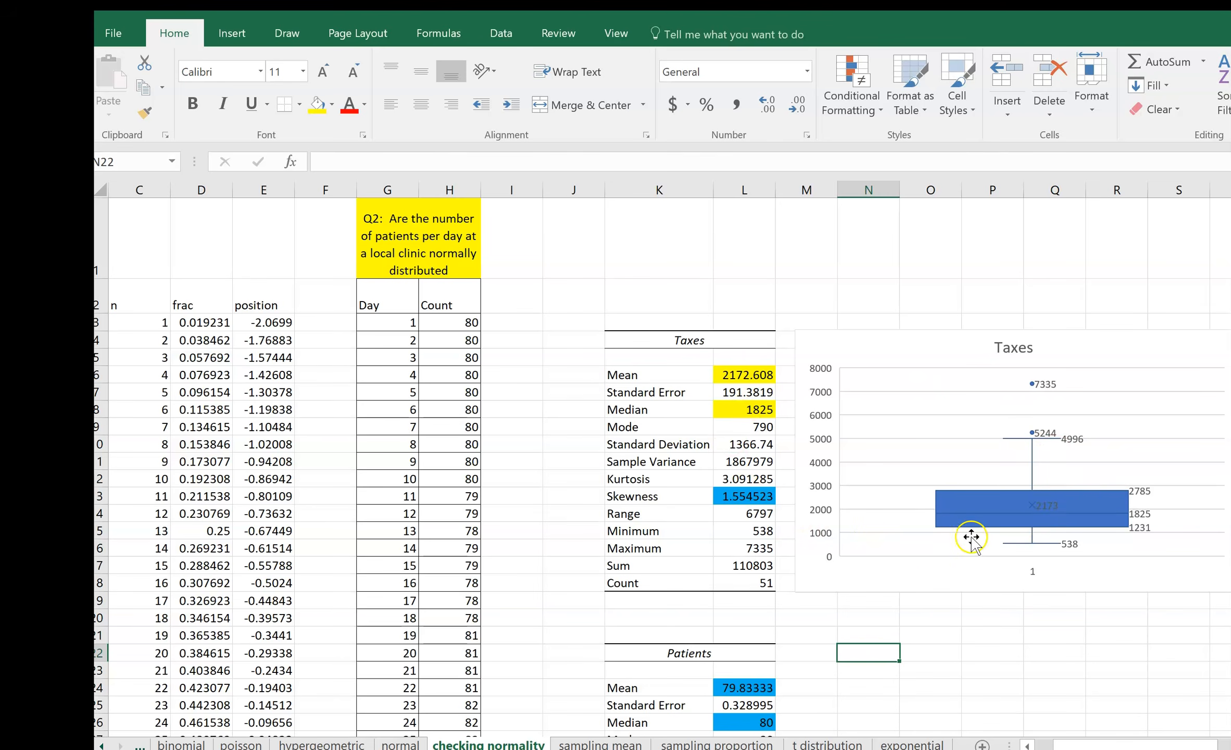
left_click_drag(1080, 745, 1039, 745)
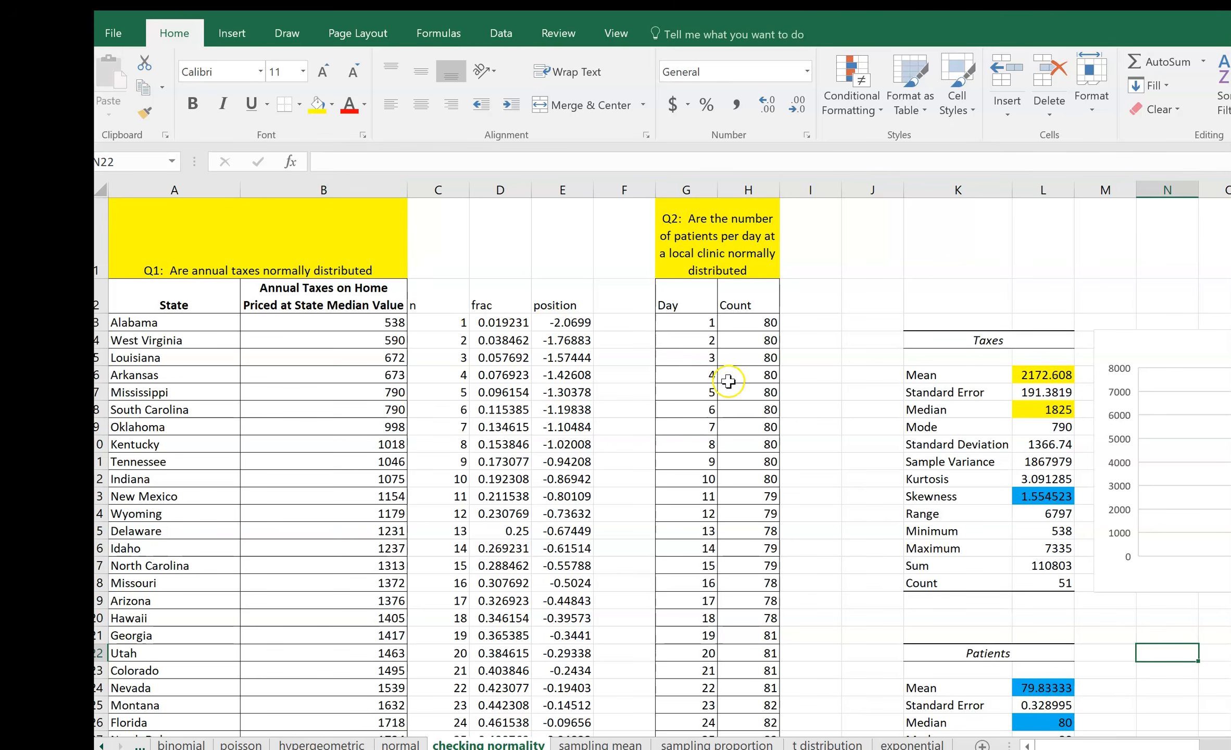
- Insert a Box and Whisker chart of the daily patient counts in H3:H32
left_click_drag(739, 324, 747, 710)
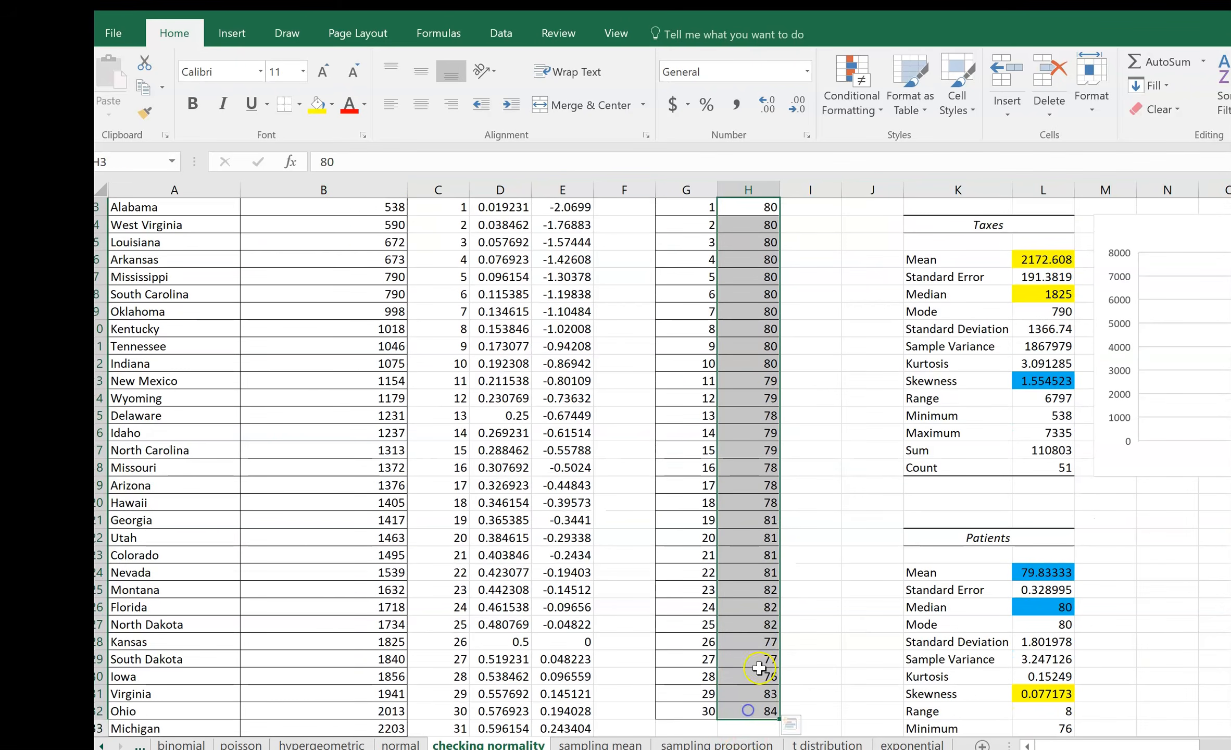
scroll(760, 365, "up", 1)
scroll(759, 425, "down", 3)
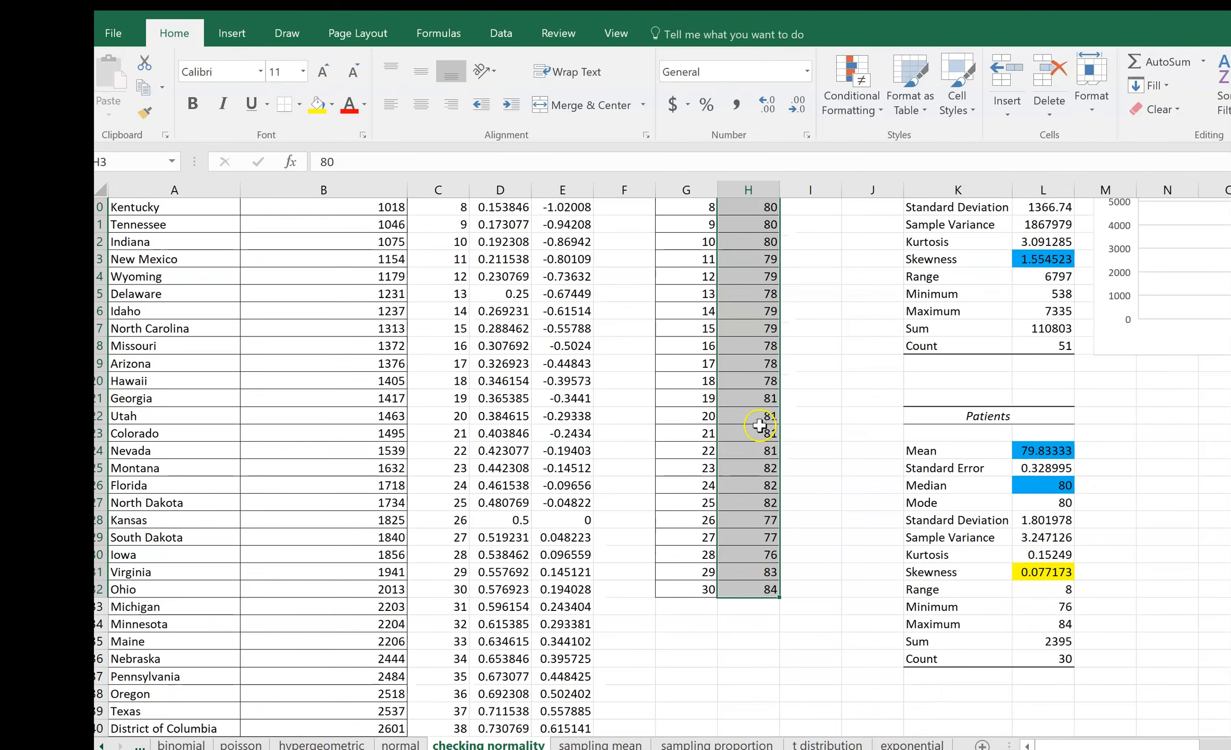
scroll(729, 677, "up", 3)
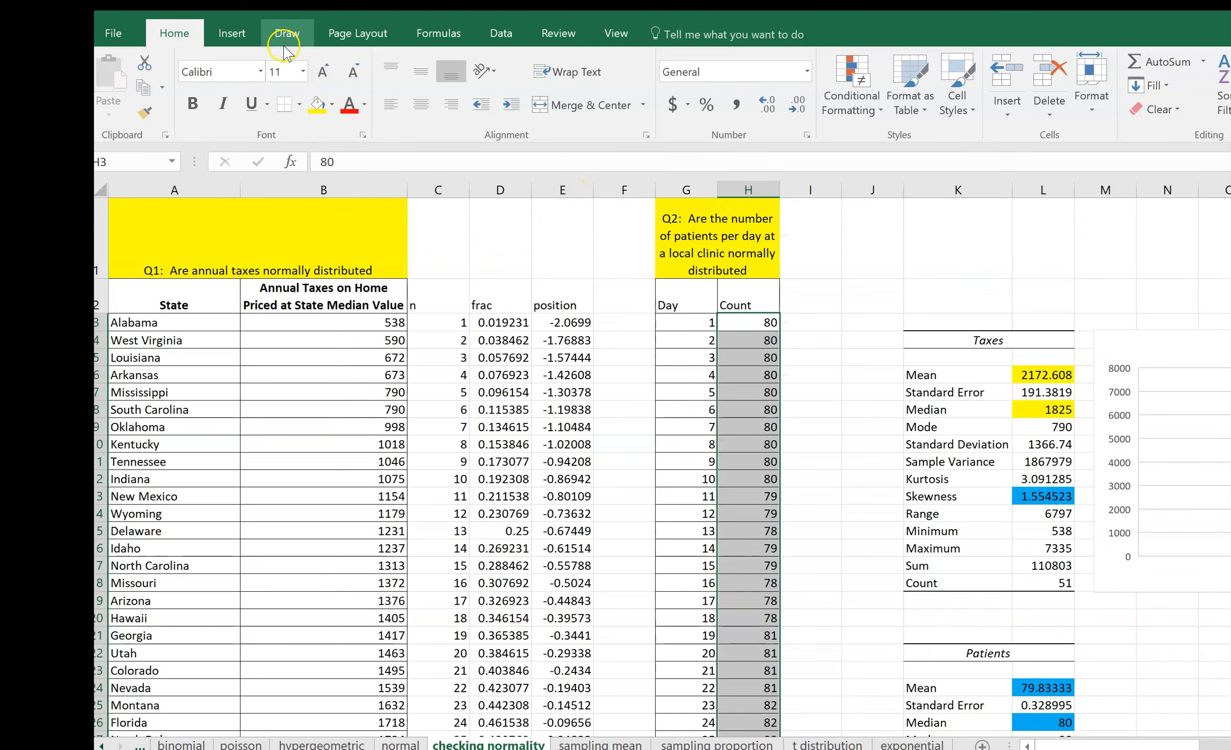
left_click(232, 32)
left_click(503, 98)
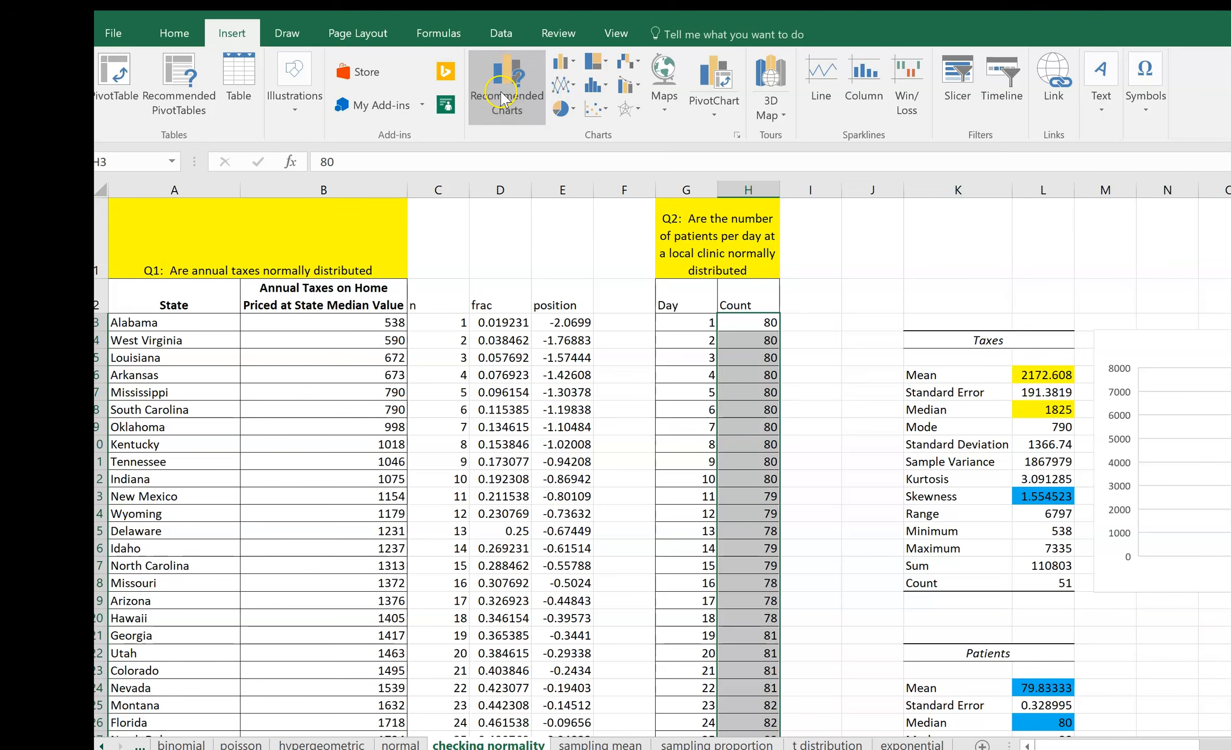
left_click(545, 152)
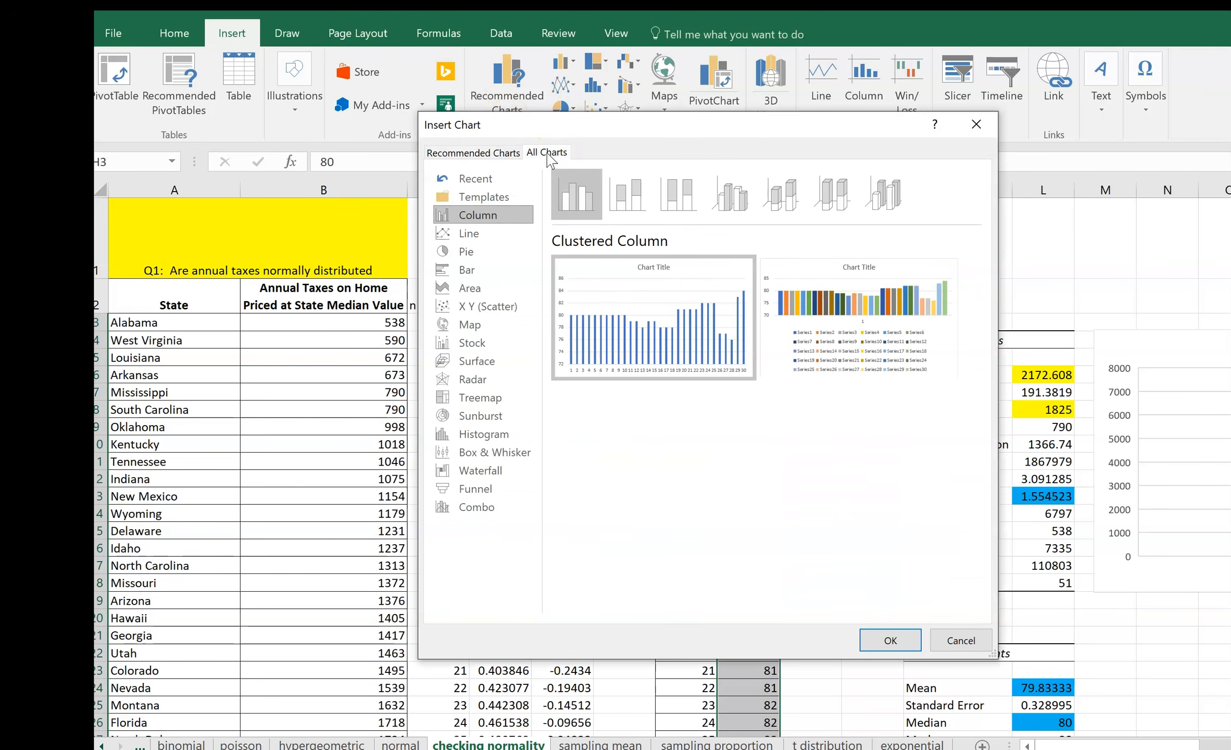
left_click(483, 459)
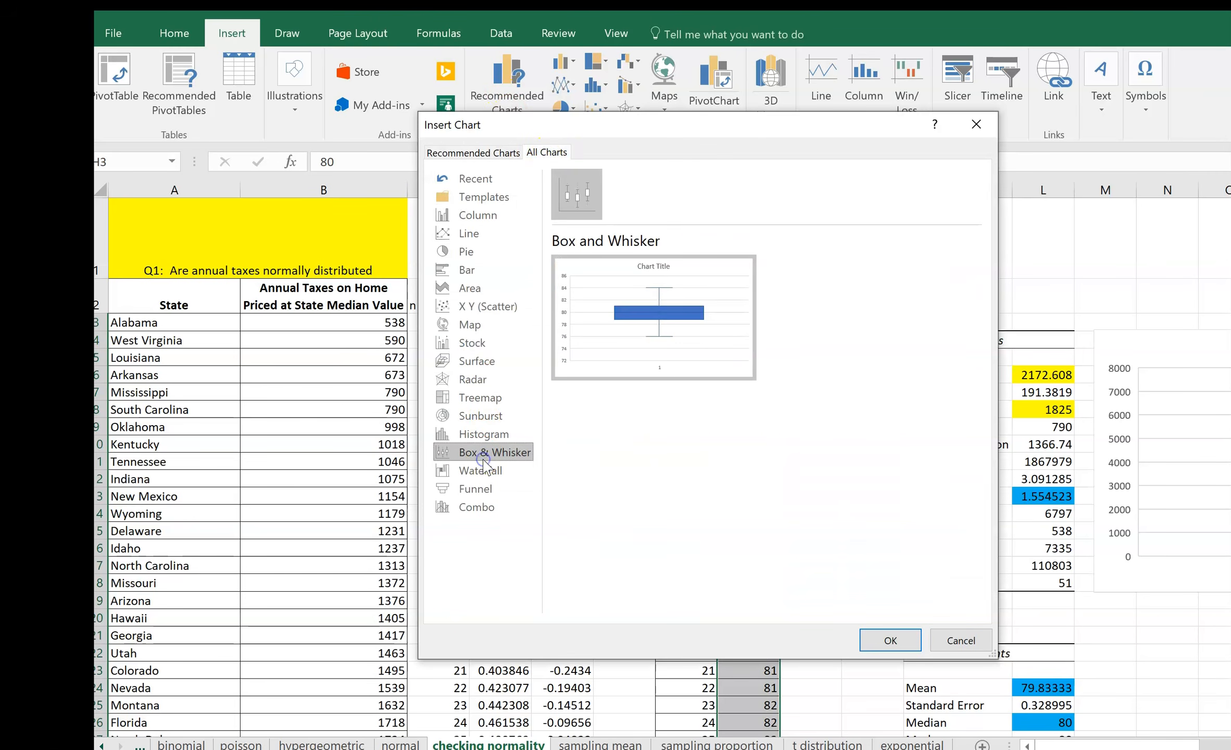
left_click(885, 640)
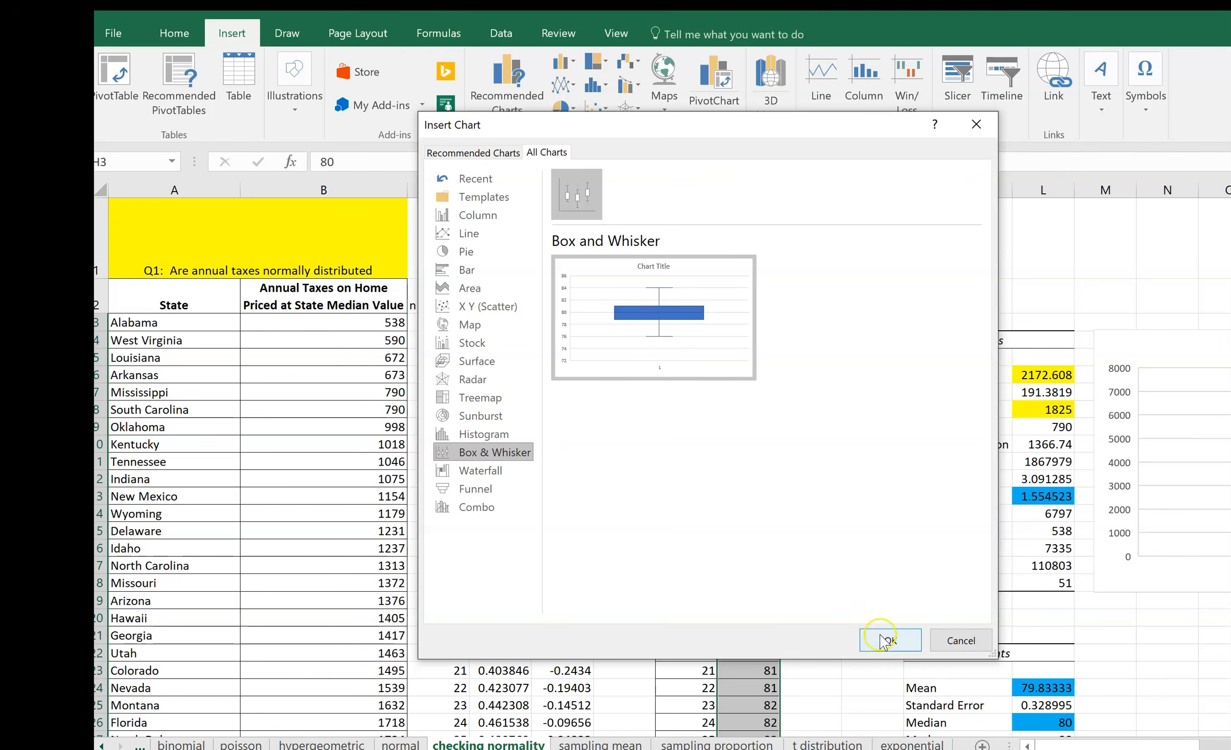
- Place the new box plot directly below the Taxes box plot, beside the Patients statistics table
scroll(799, 357, "down", 1)
left_click_drag(660, 230, 1087, 494)
left_click_drag(1140, 746, 1229, 746)
left_click_drag(307, 496, 474, 495)
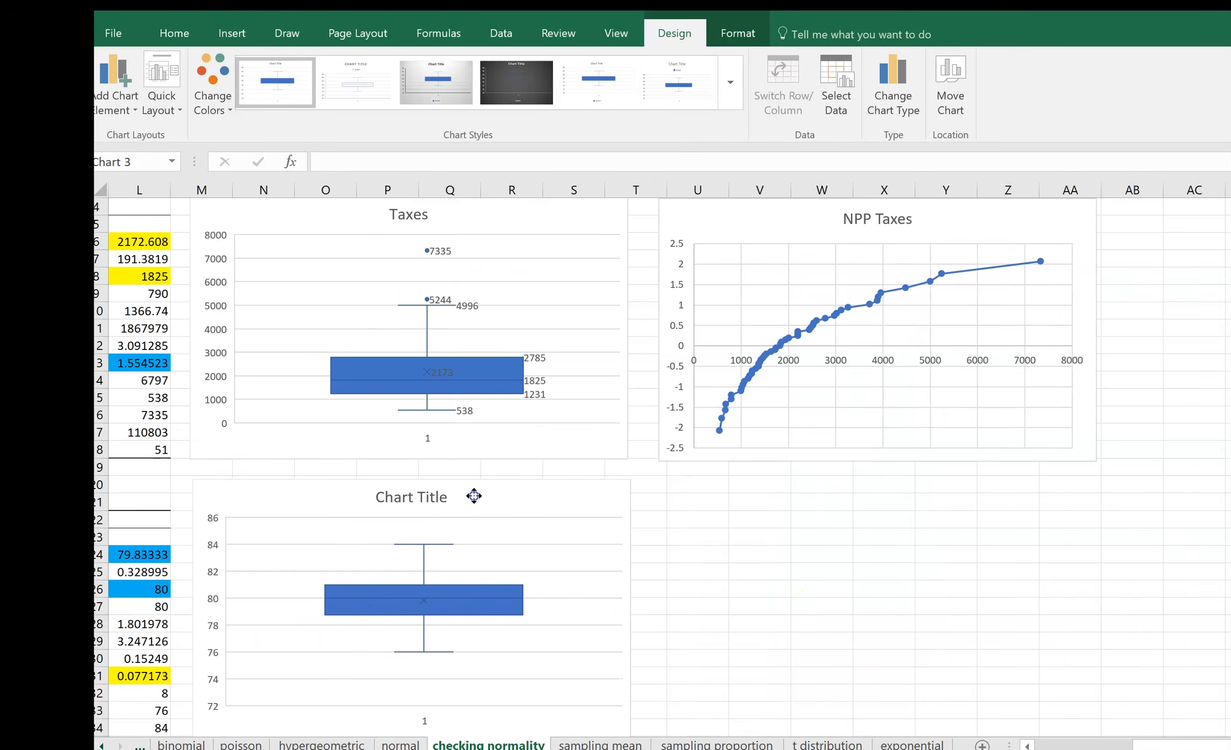
- Set the title of the new box plot to "Patients"
left_click(412, 498)
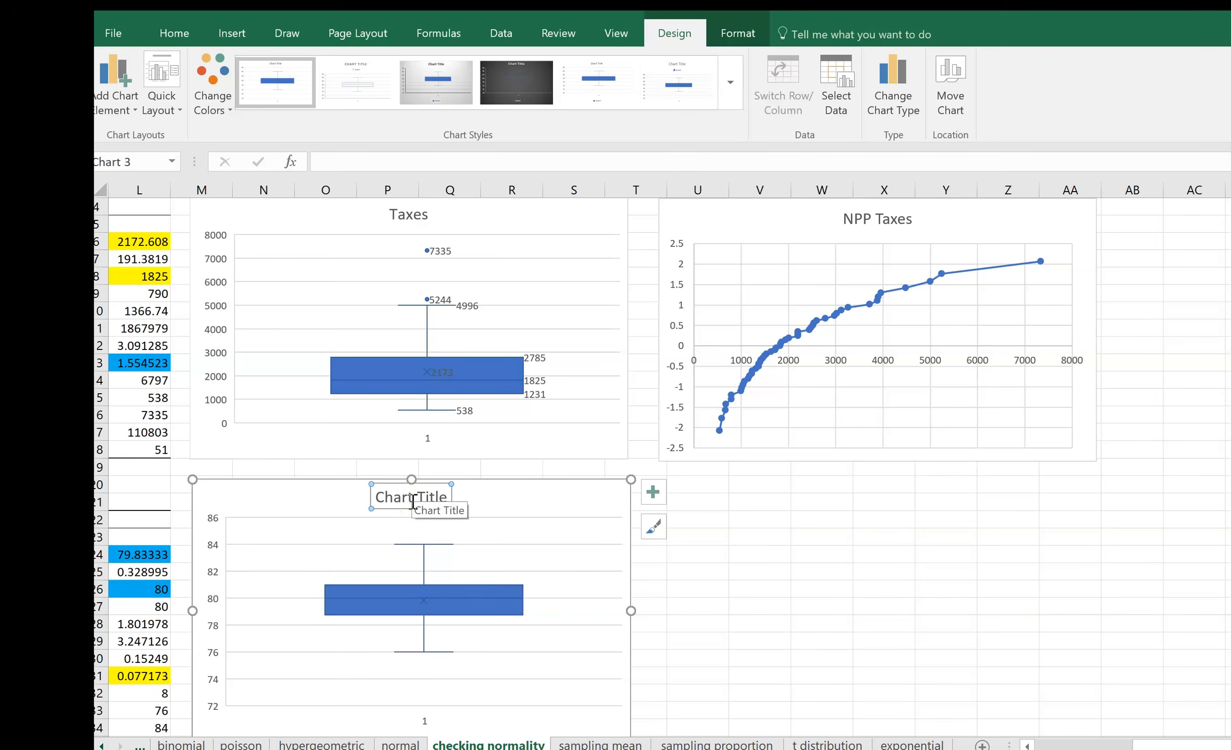
type("Patients")
left_click(801, 589)
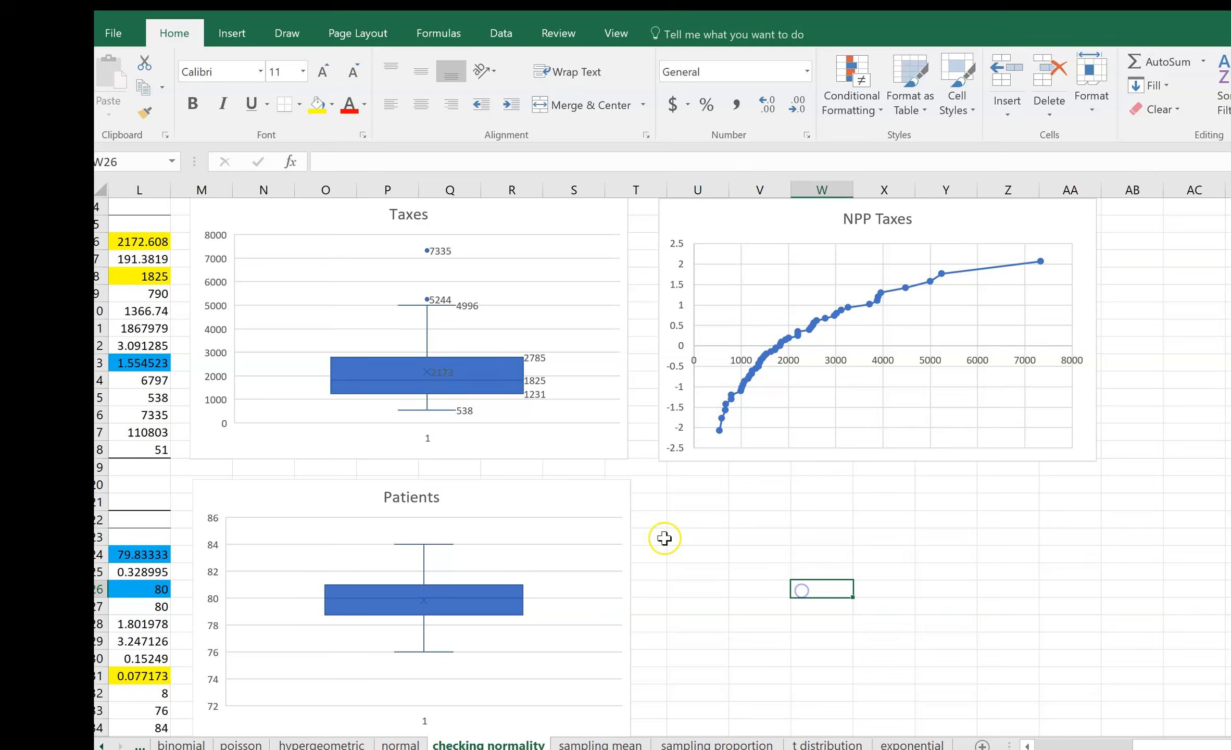
- Add data labels to the Patients box plot
left_click(606, 501)
left_click(653, 491)
left_click(693, 569)
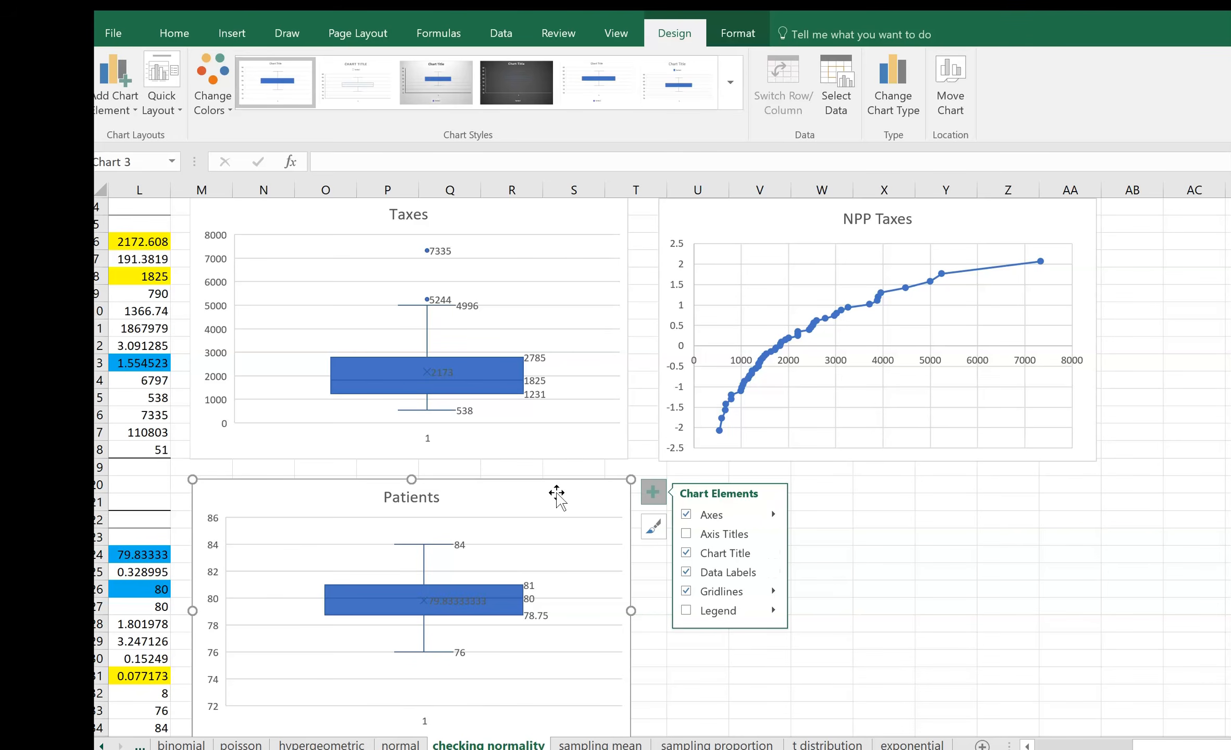
- Move the Patients box plot slightly lower to widen the gap below the Taxes box plot
scroll(556, 492, "down", 1)
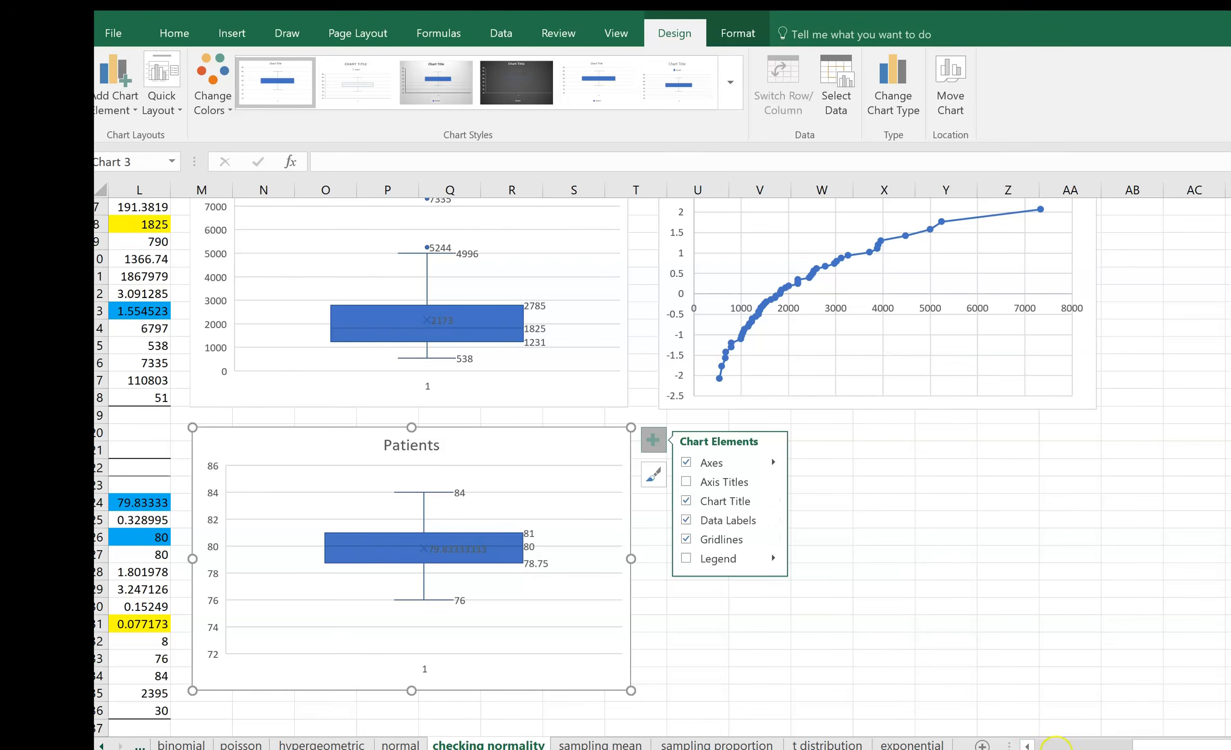
left_click_drag(1177, 747, 1114, 747)
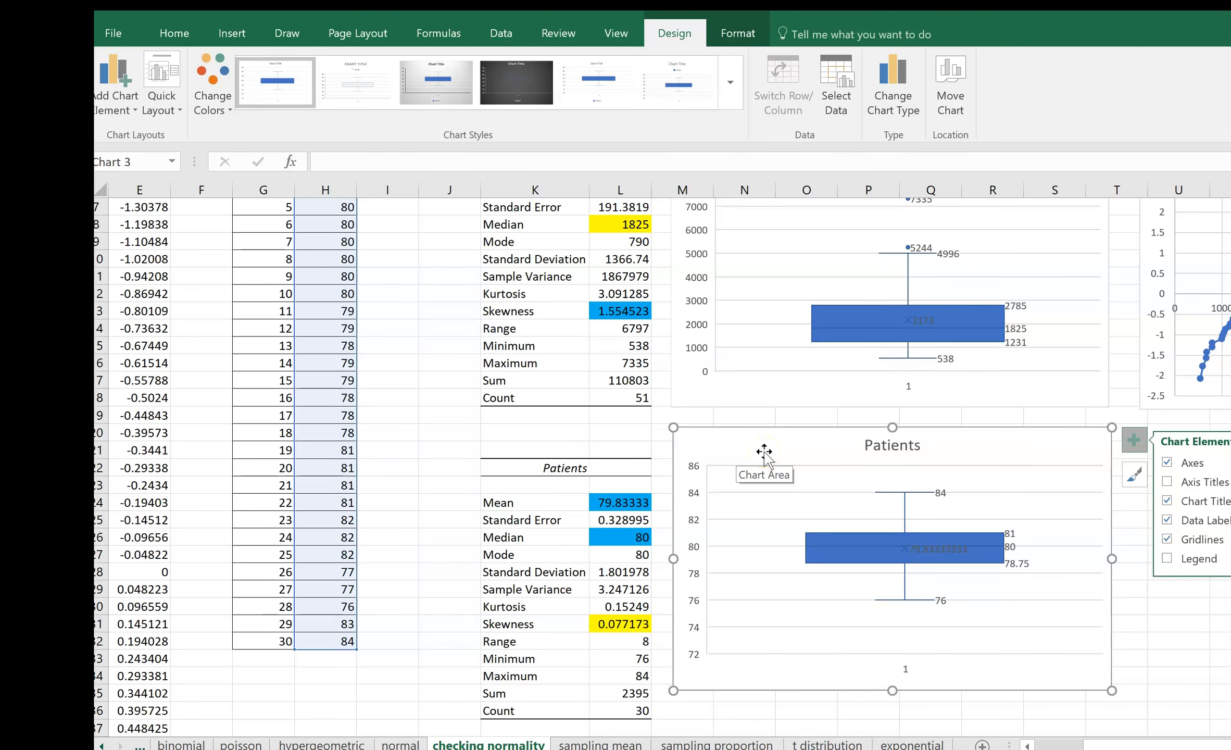
scroll(763, 453, "down", 1)
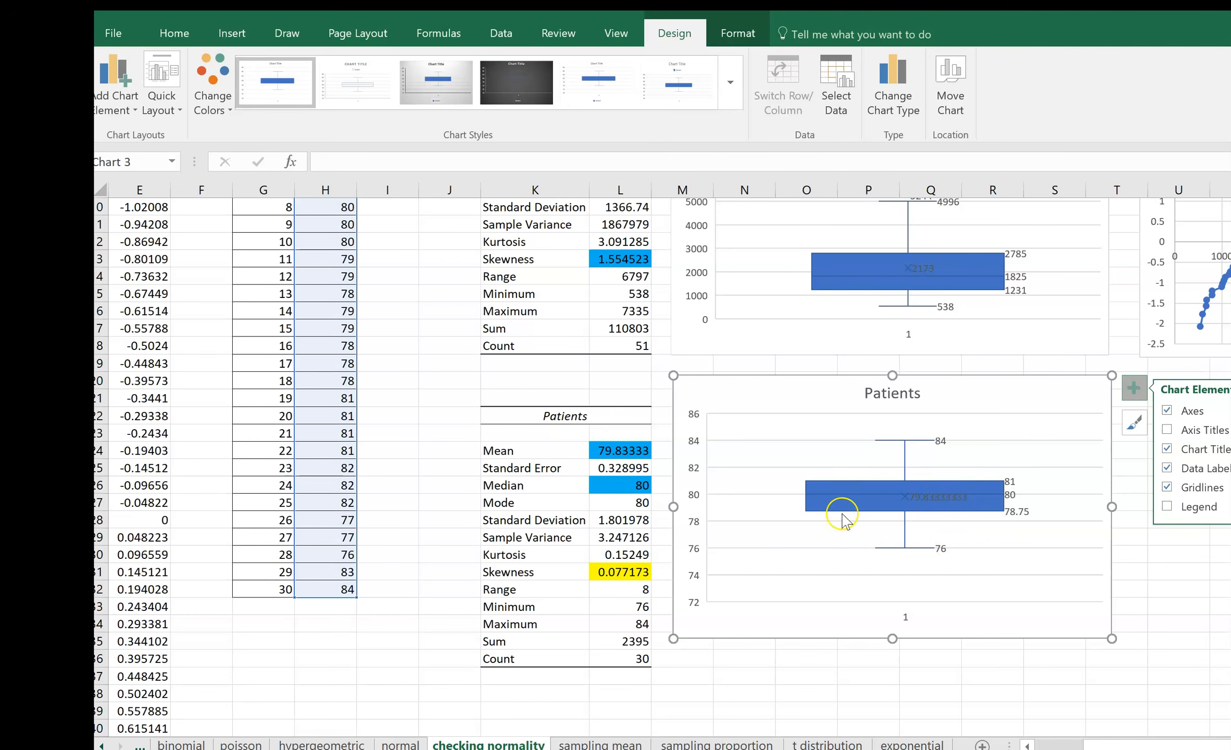
left_click(1169, 574)
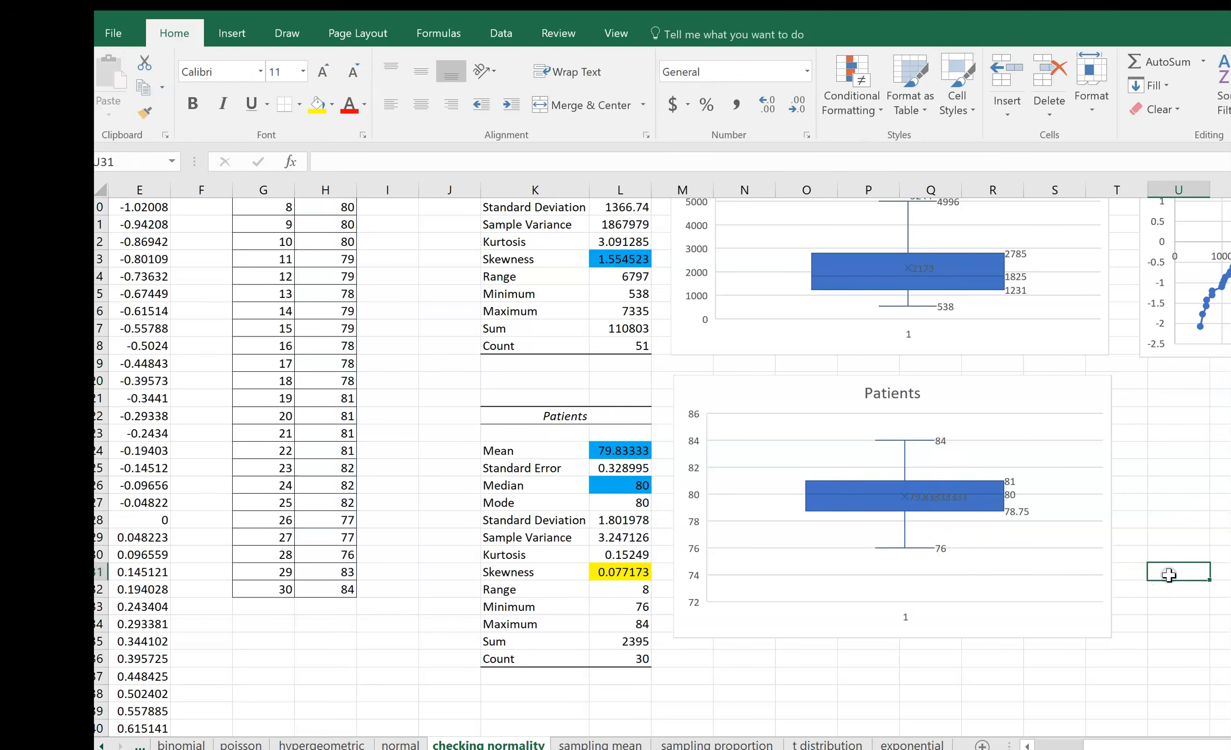
left_click_drag(783, 399, 789, 427)
left_click(795, 377)
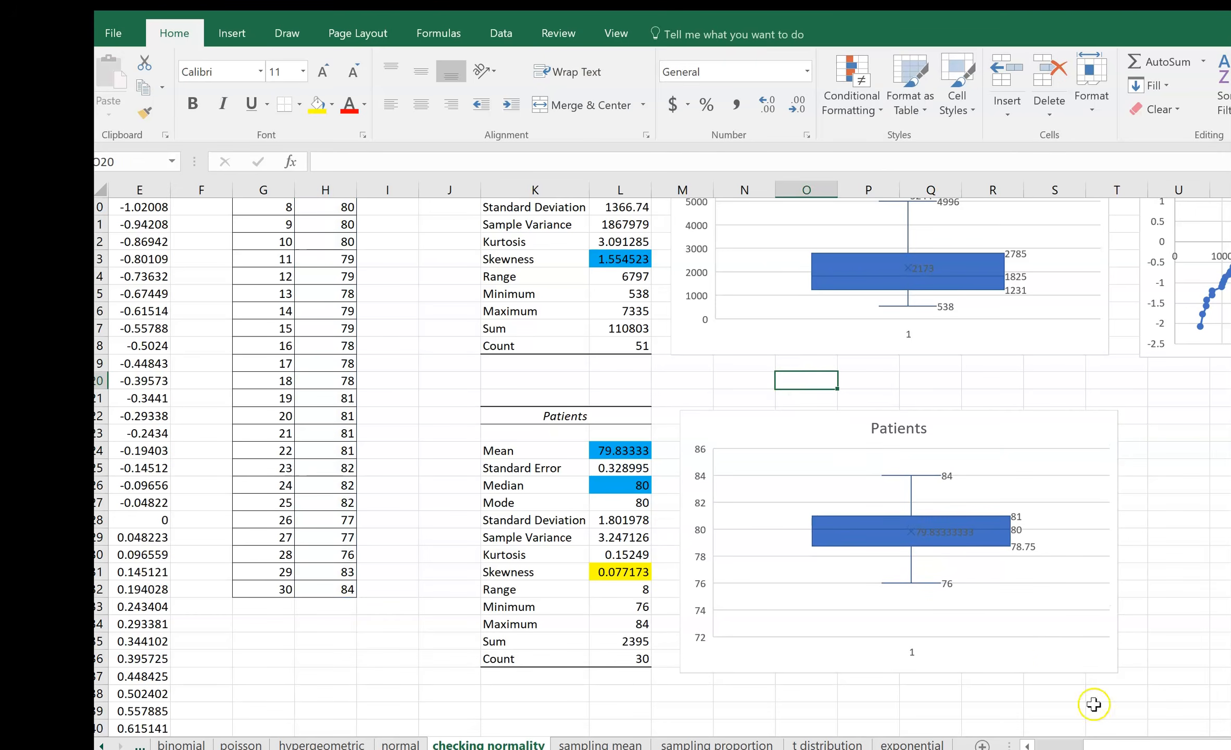
- Examine the NPP Taxes plot alongside the Taxes and Patients box plots to judge normality
left_click_drag(1106, 745, 1053, 747)
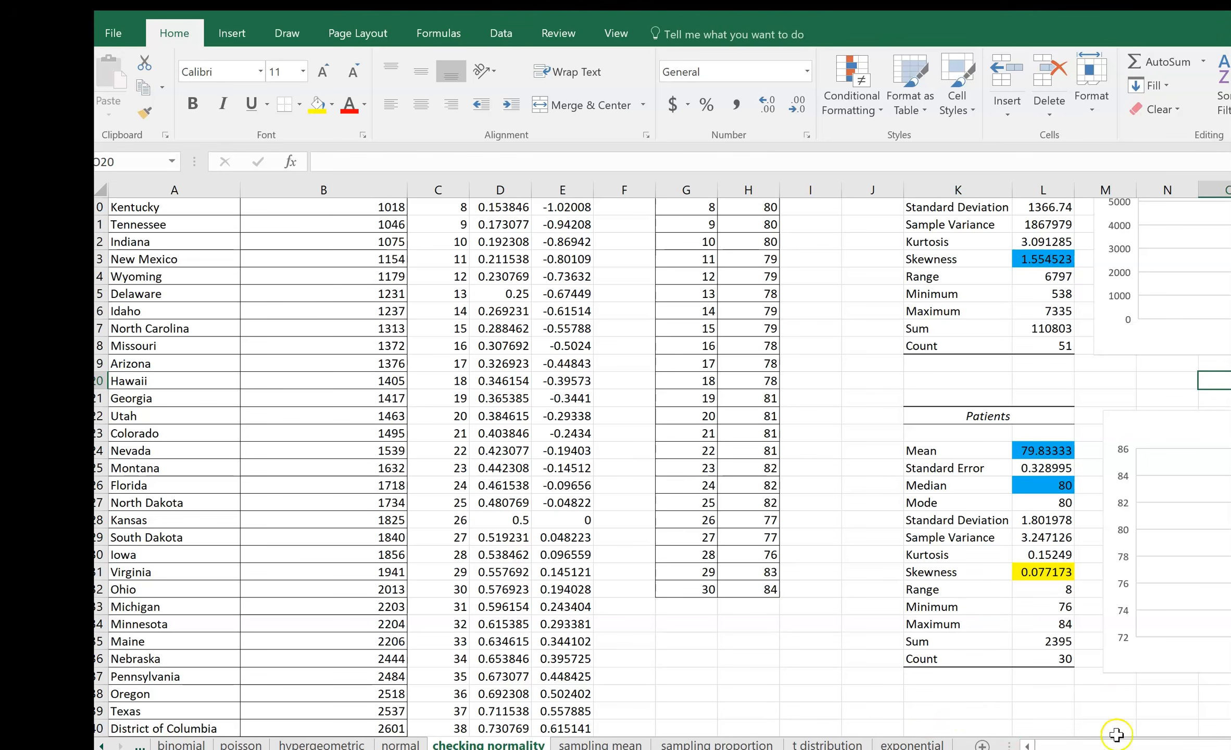
left_click_drag(1119, 743, 1199, 745)
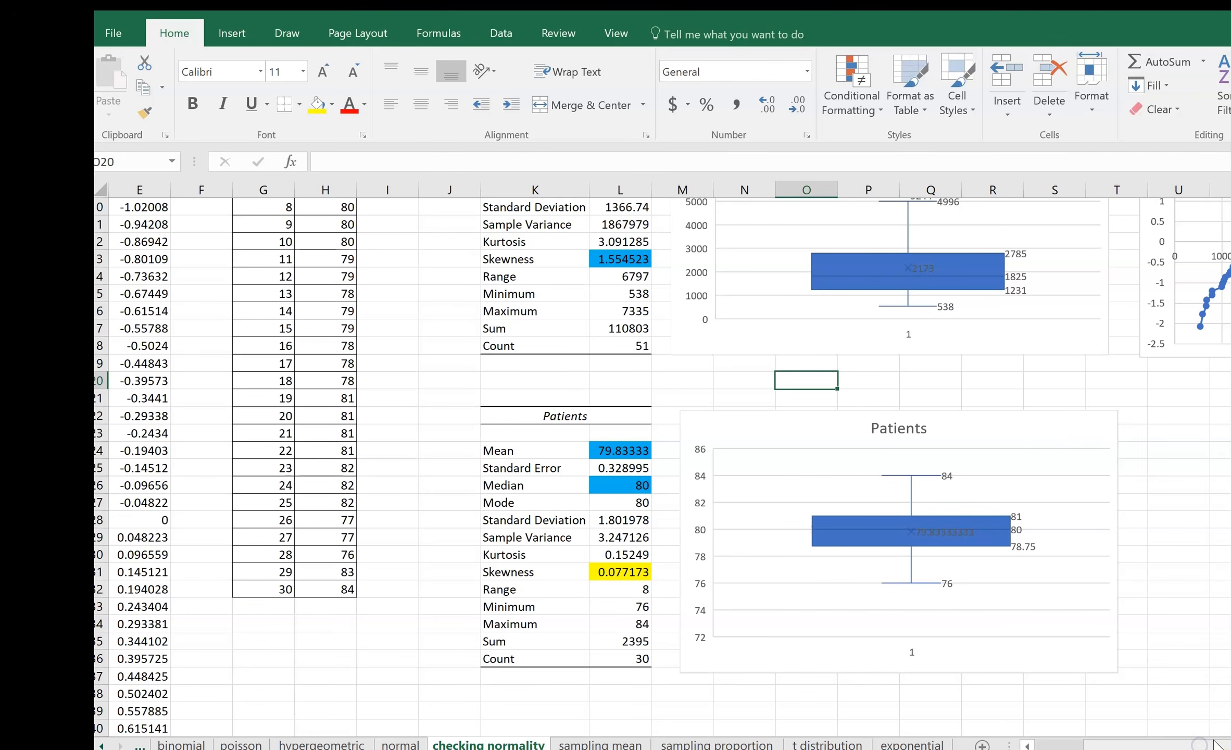
scroll(669, 458, "right", 7)
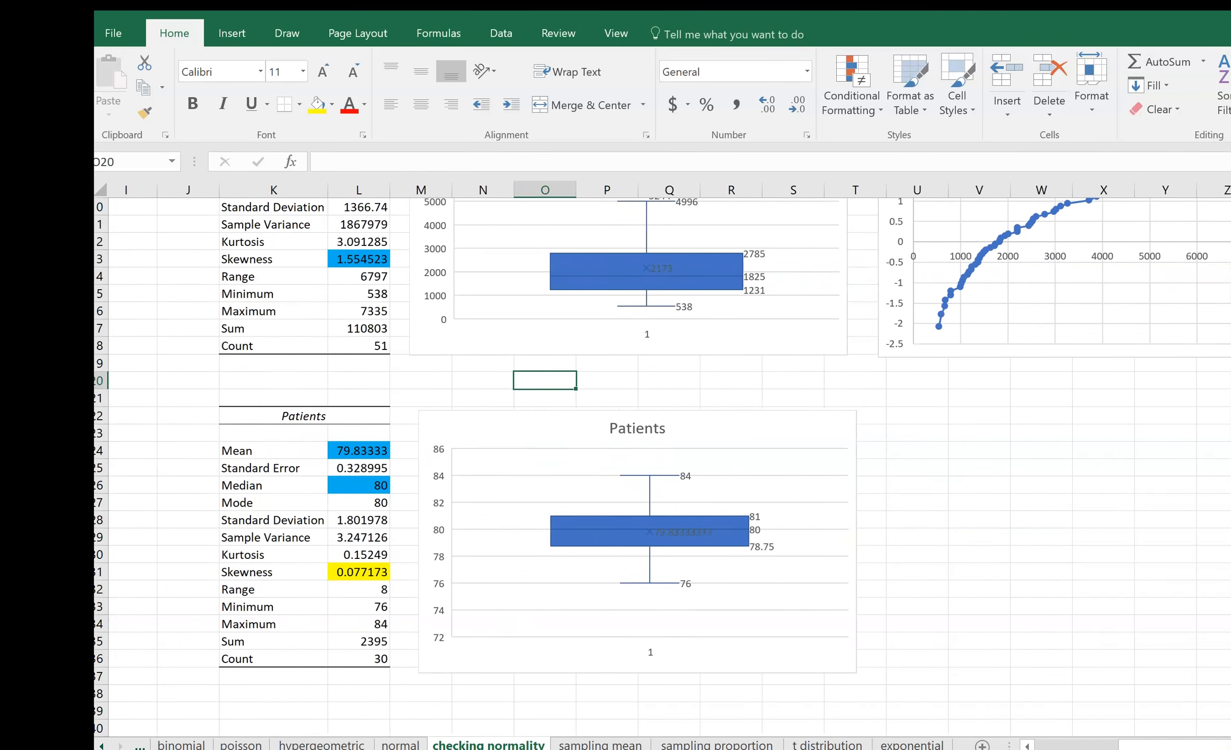
scroll(1025, 475, "up", 5)
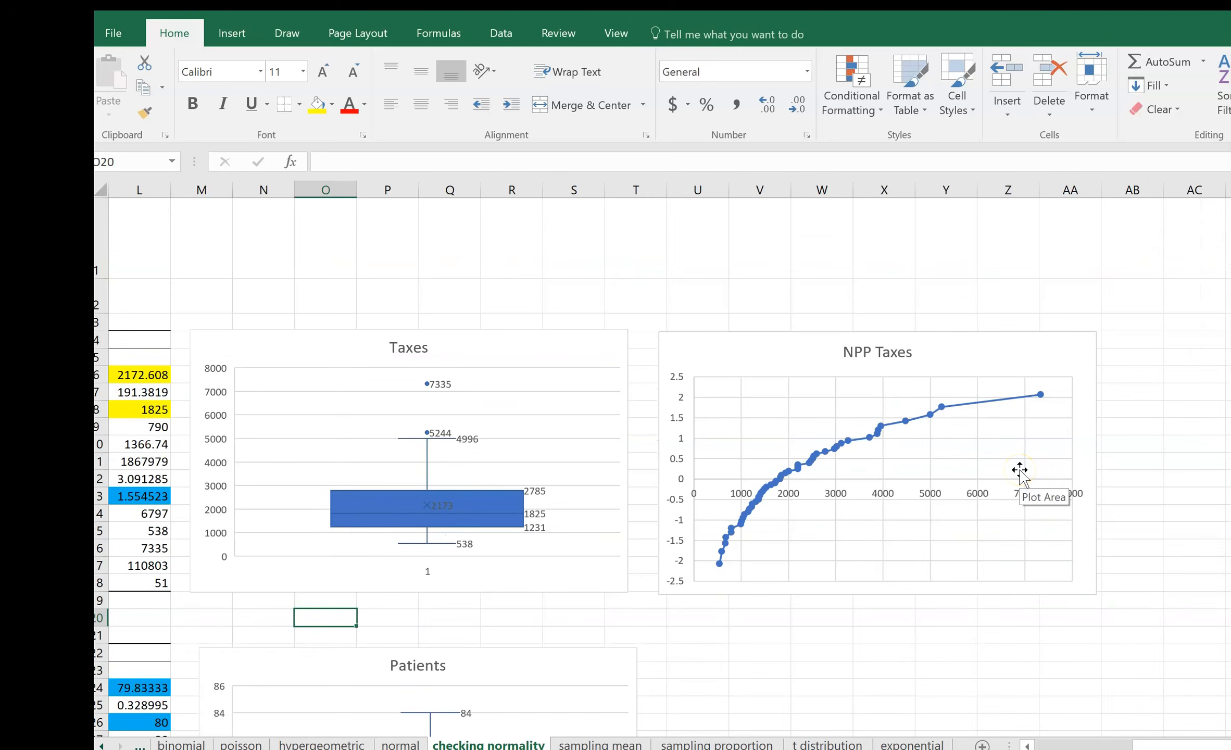
scroll(1020, 470, "down", 3)
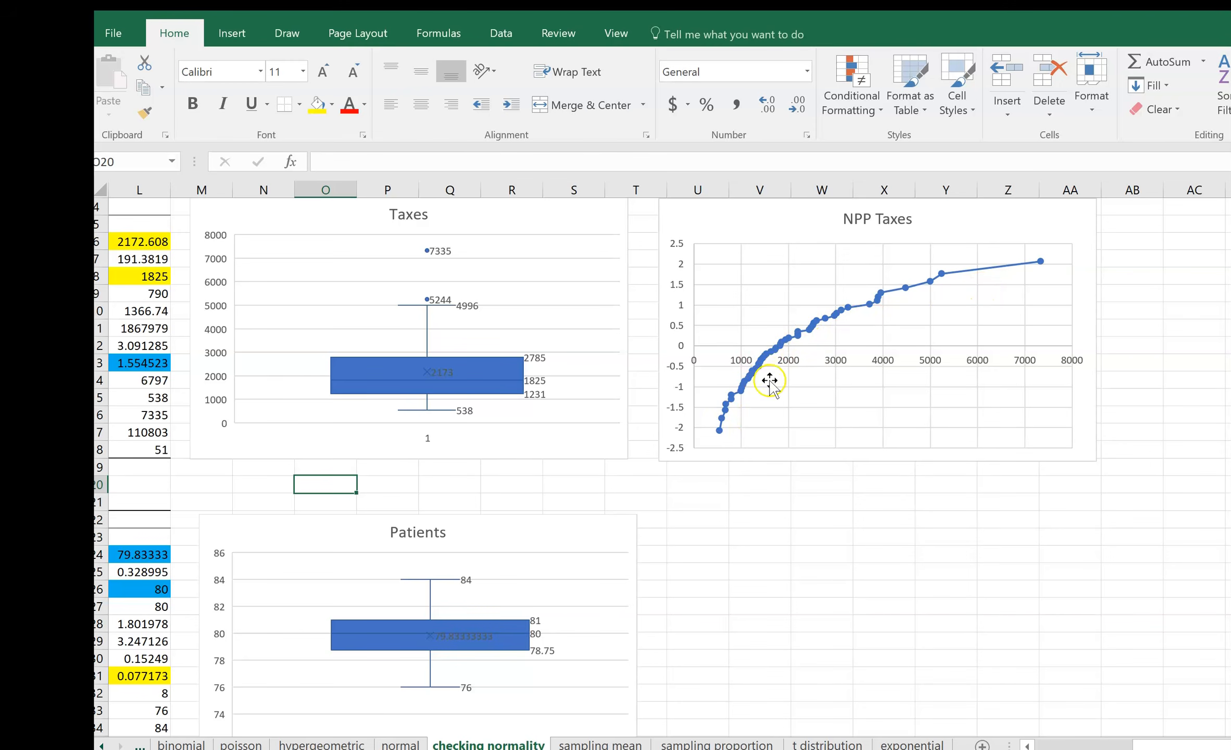
left_click(720, 523)
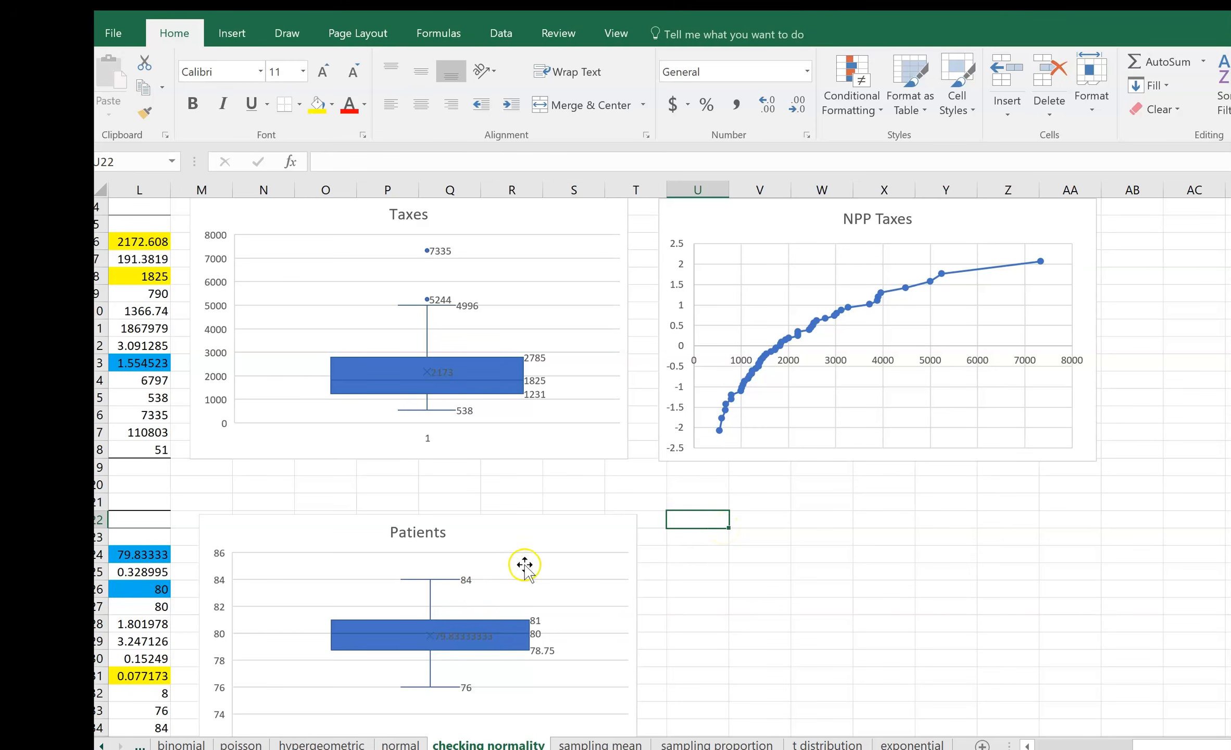
- Insert two blank columns at column J, between the patient counts and the statistics tables
left_click_drag(1131, 747, 1048, 746)
scroll(884, 500, "up", 1)
scroll(884, 500, "up", 1)
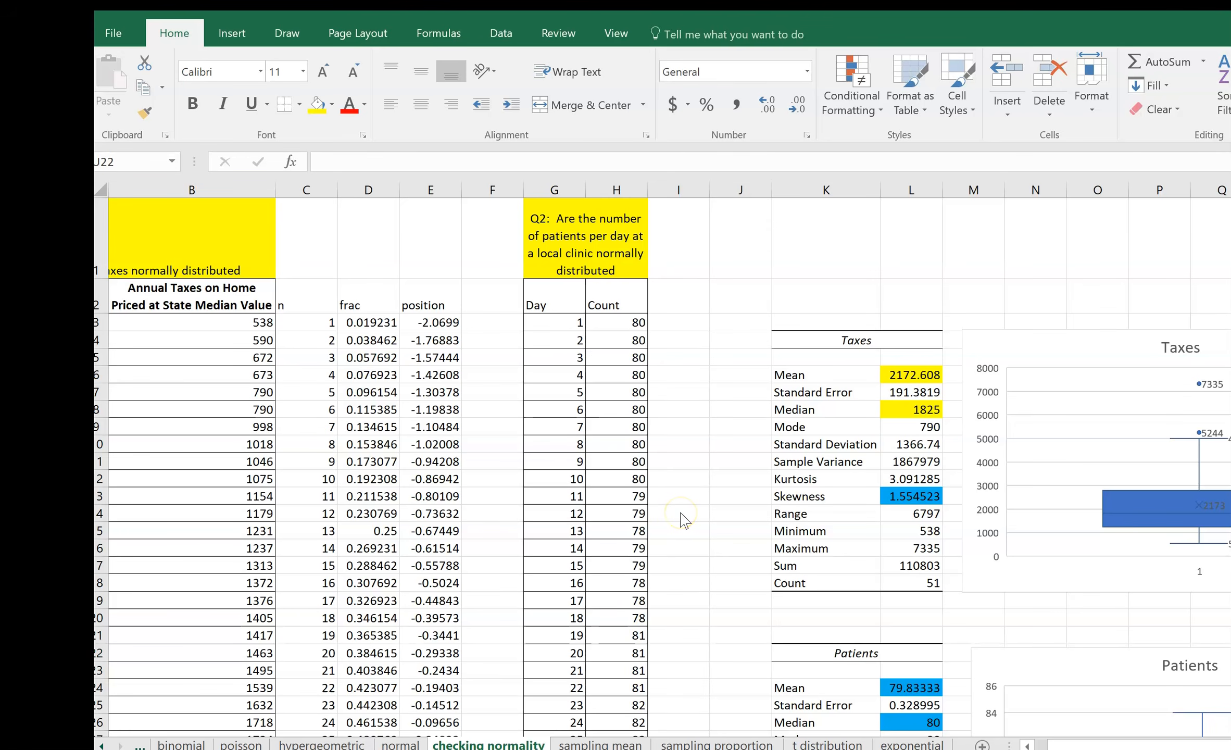
left_click(768, 190)
right_click(743, 189)
left_click(768, 317)
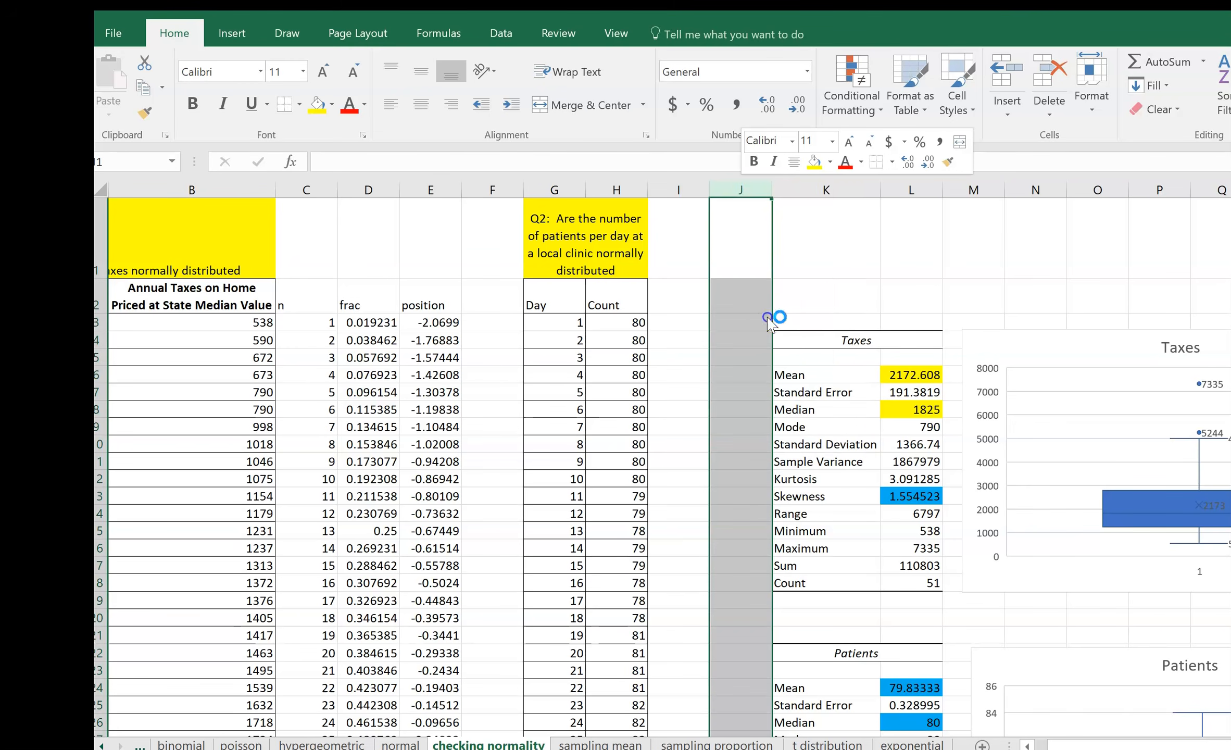
right_click(750, 190)
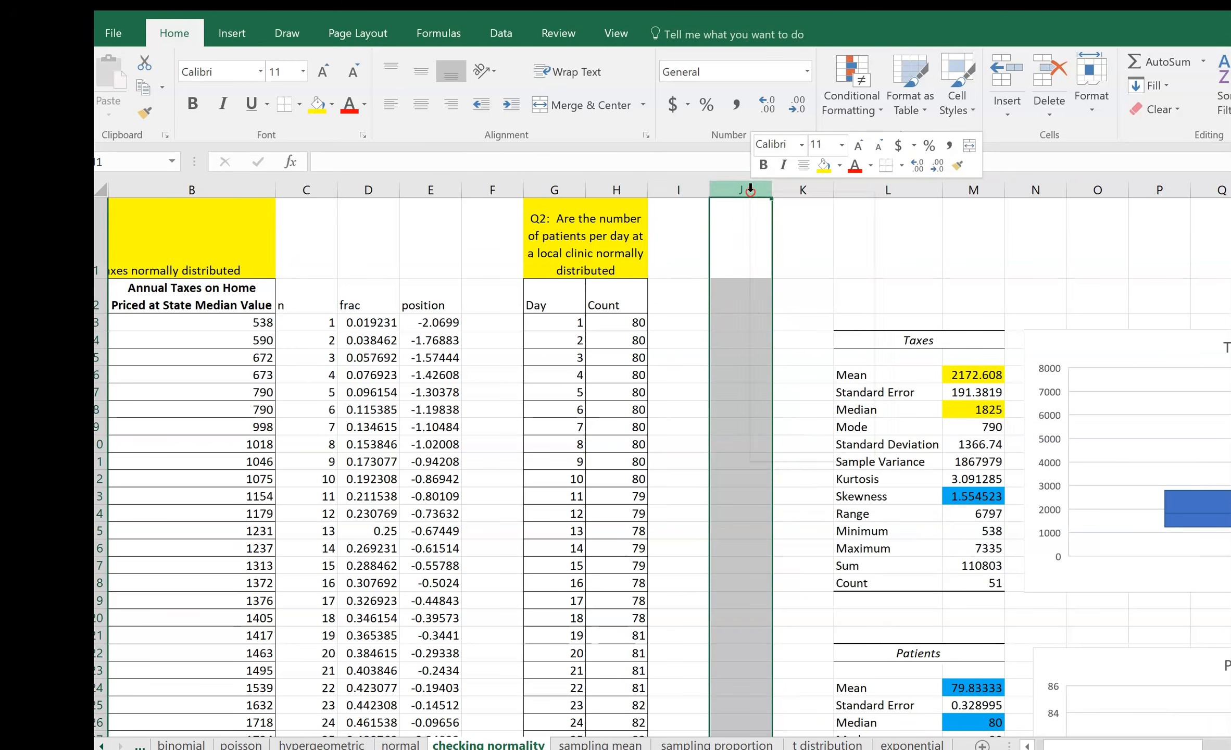
left_click(769, 314)
- Enter the headers "n", "frac" and "position" in I2:K2 next to the Count column
left_click(691, 299)
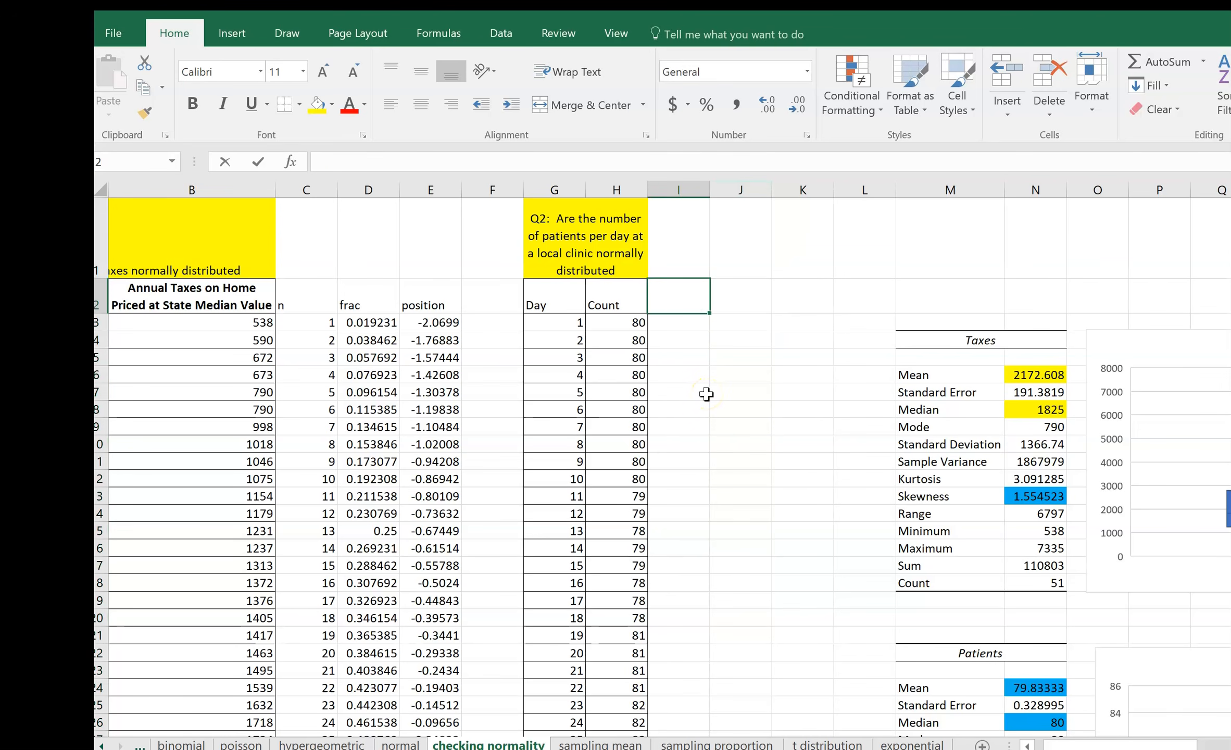
type("n")
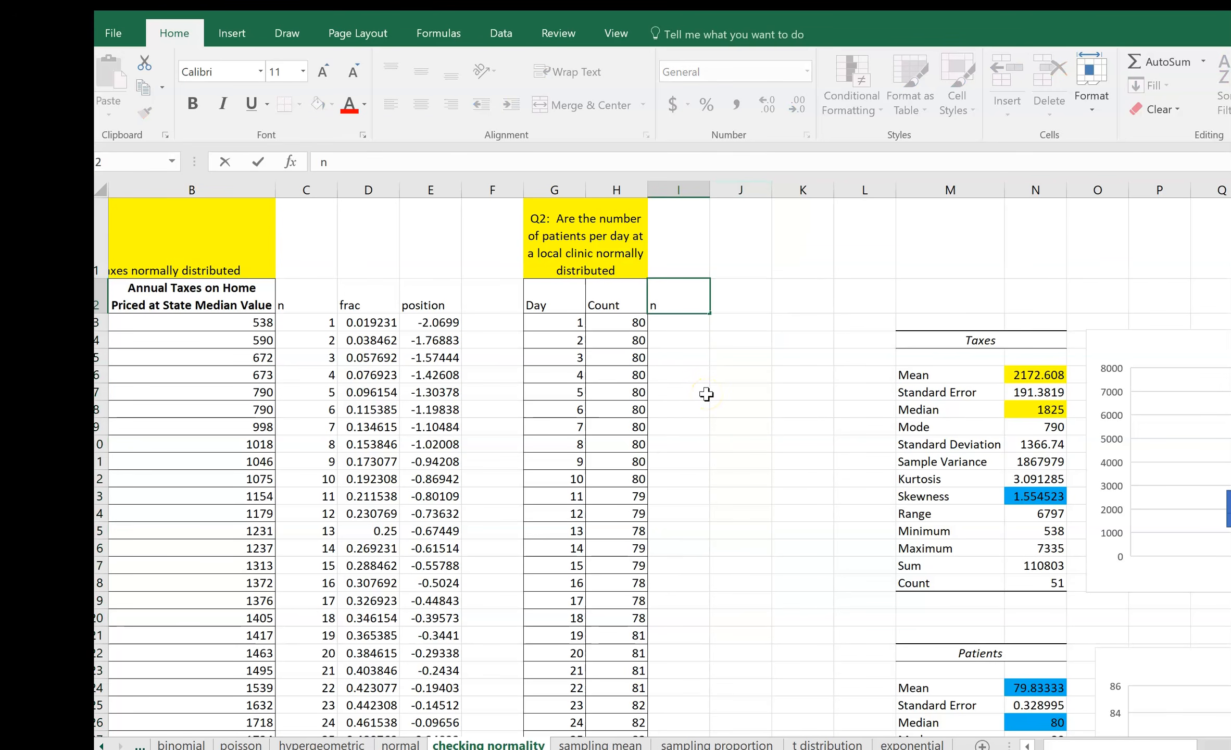
key("Tab")
type("FRA")
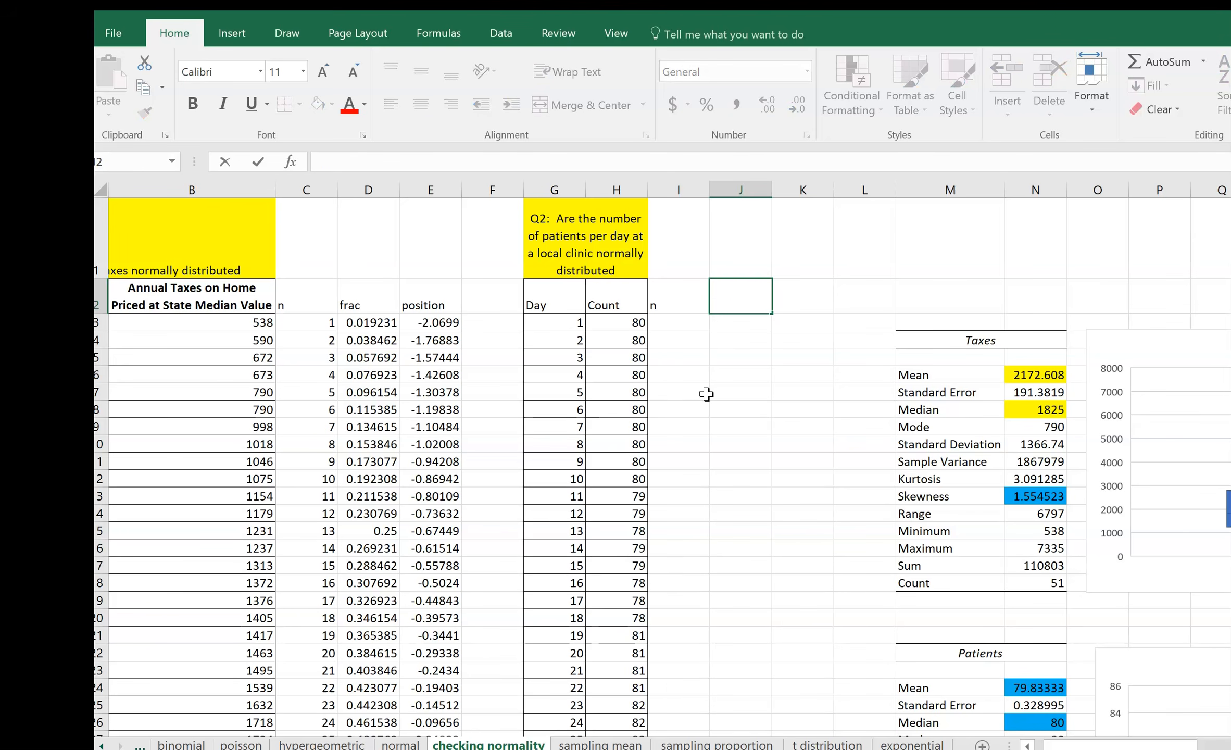
key("Tab")
type("po")
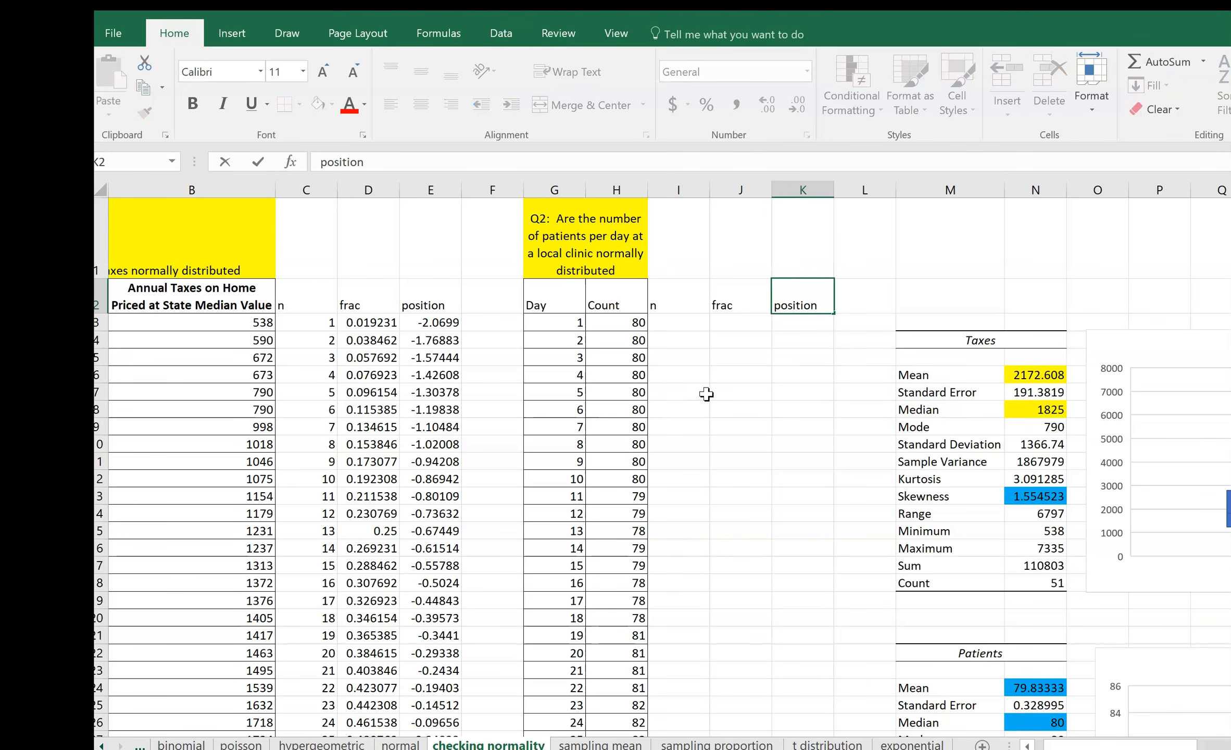
type("sition")
key("Return")
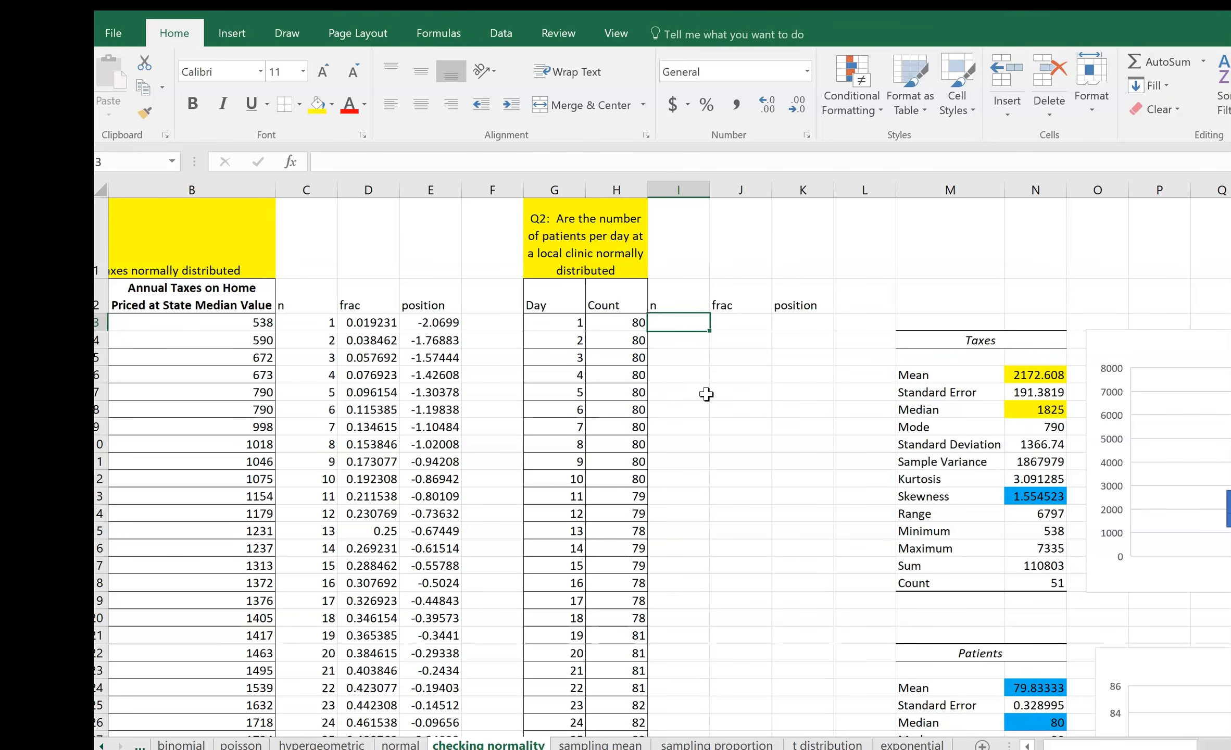
- Sort the day and patient count data in G3:H32 by column H from smallest to largest, treating it as having no headers
left_click_drag(578, 323, 616, 712)
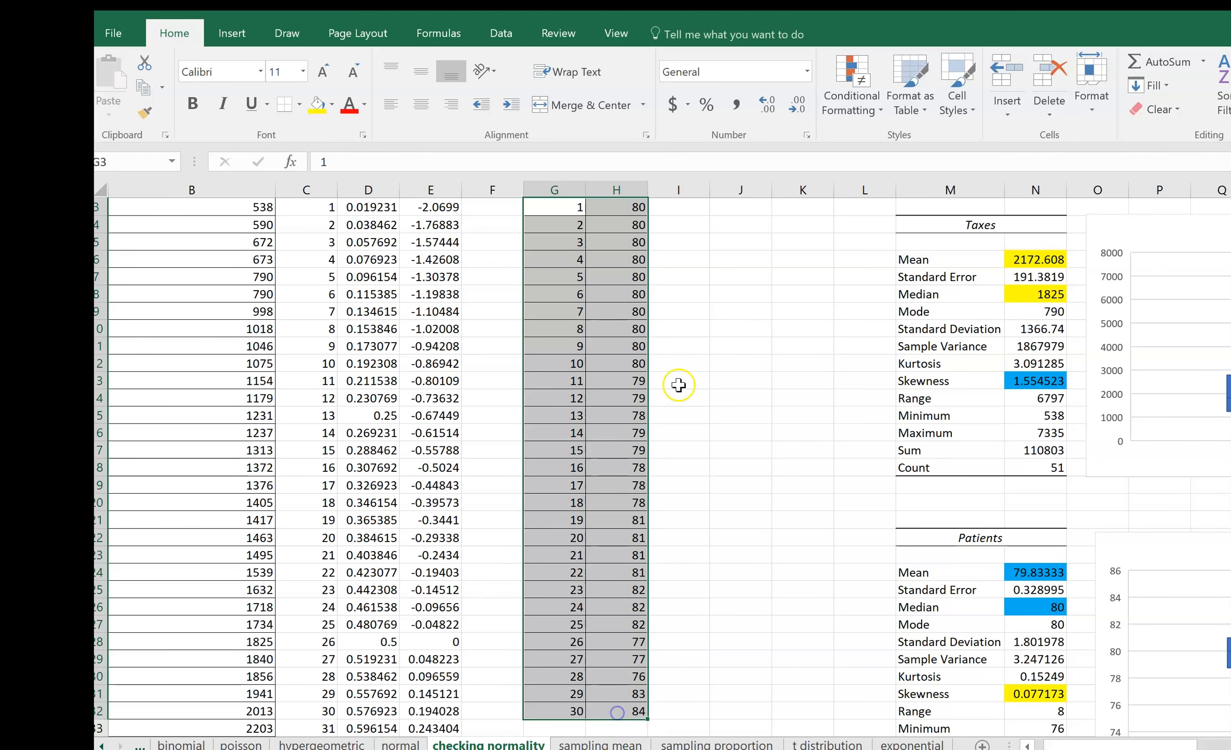
left_click(1223, 104)
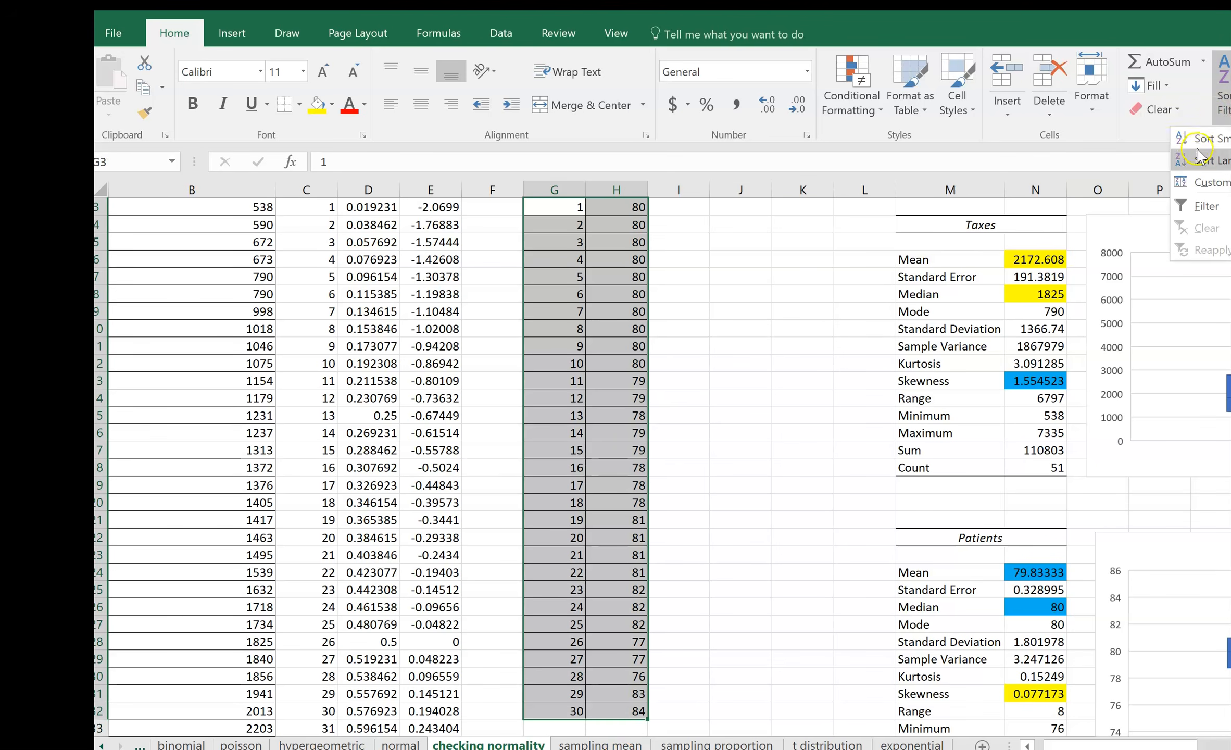
left_click(1209, 182)
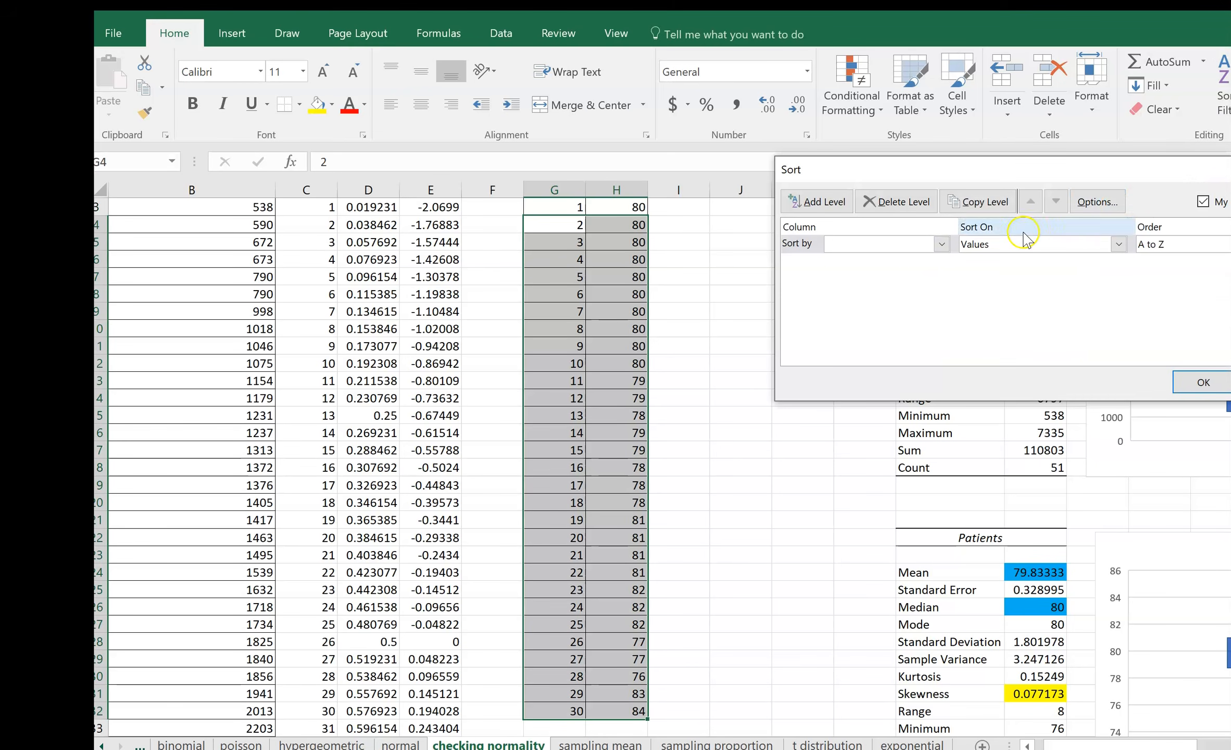
left_click(934, 245)
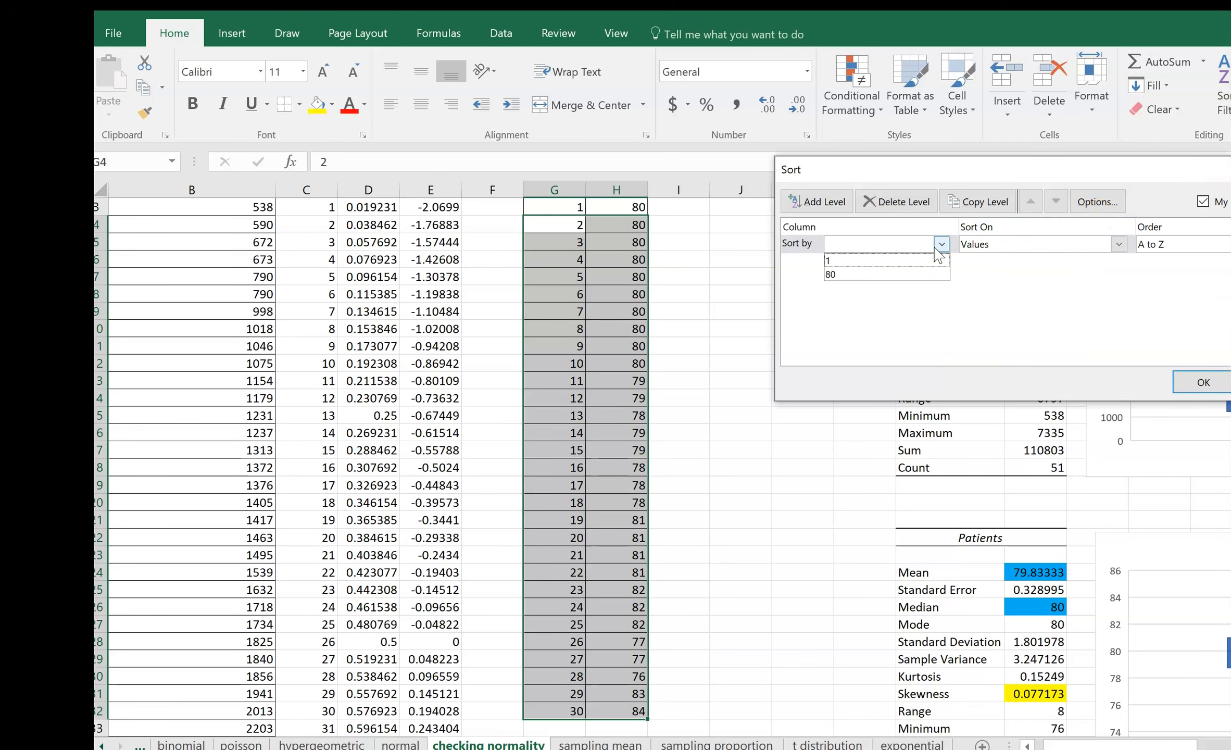
left_click(870, 273)
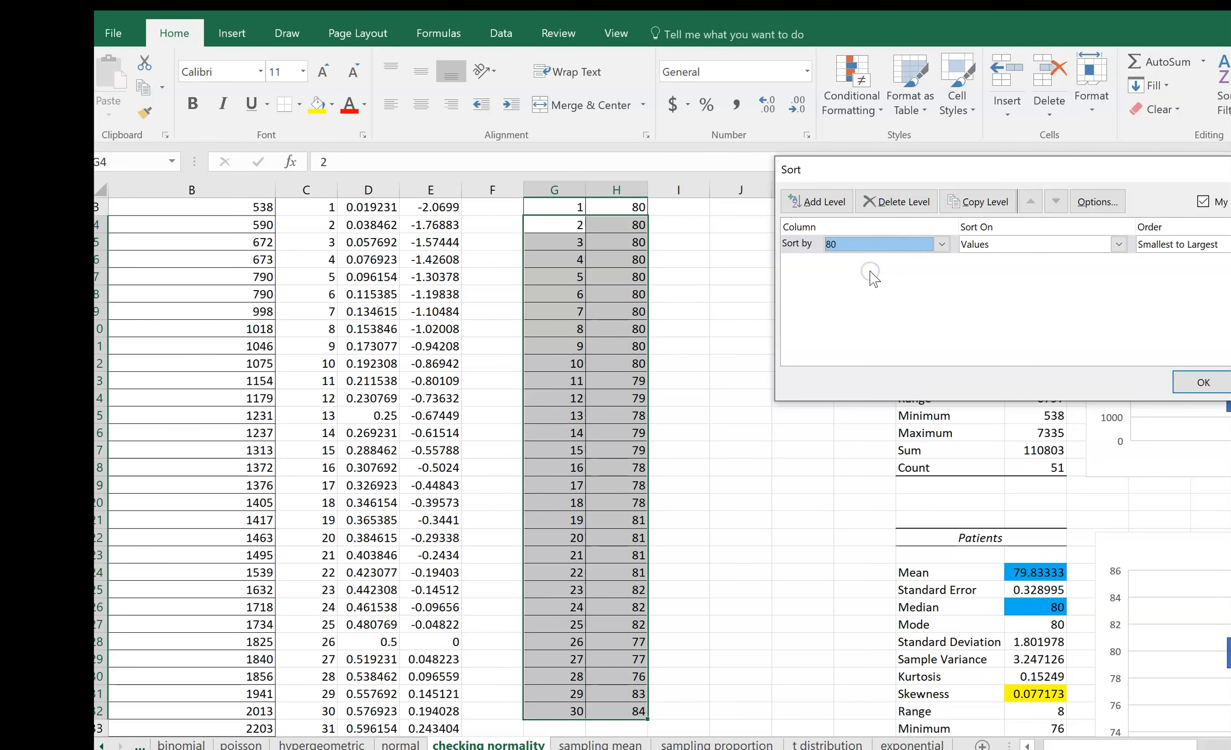
left_click(1204, 202)
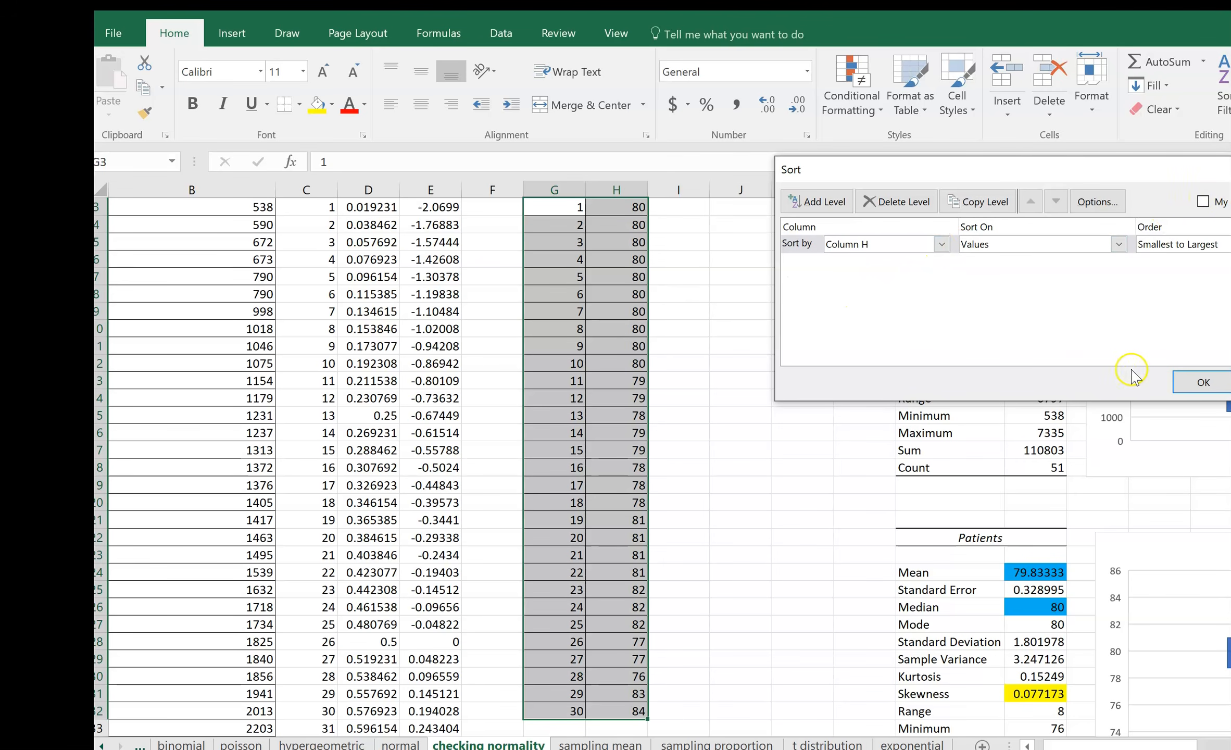
left_click(1202, 383)
scroll(598, 388, "up", 1)
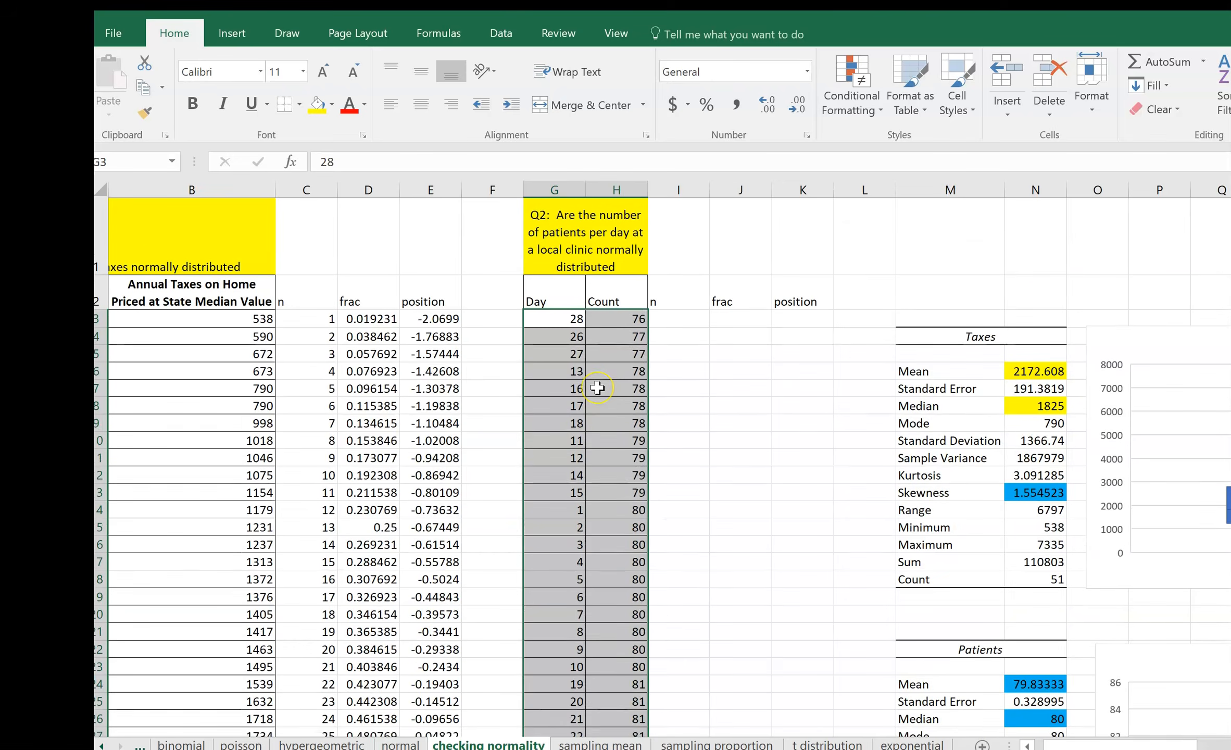
scroll(597, 387, "down", 2)
scroll(597, 388, "up", 2)
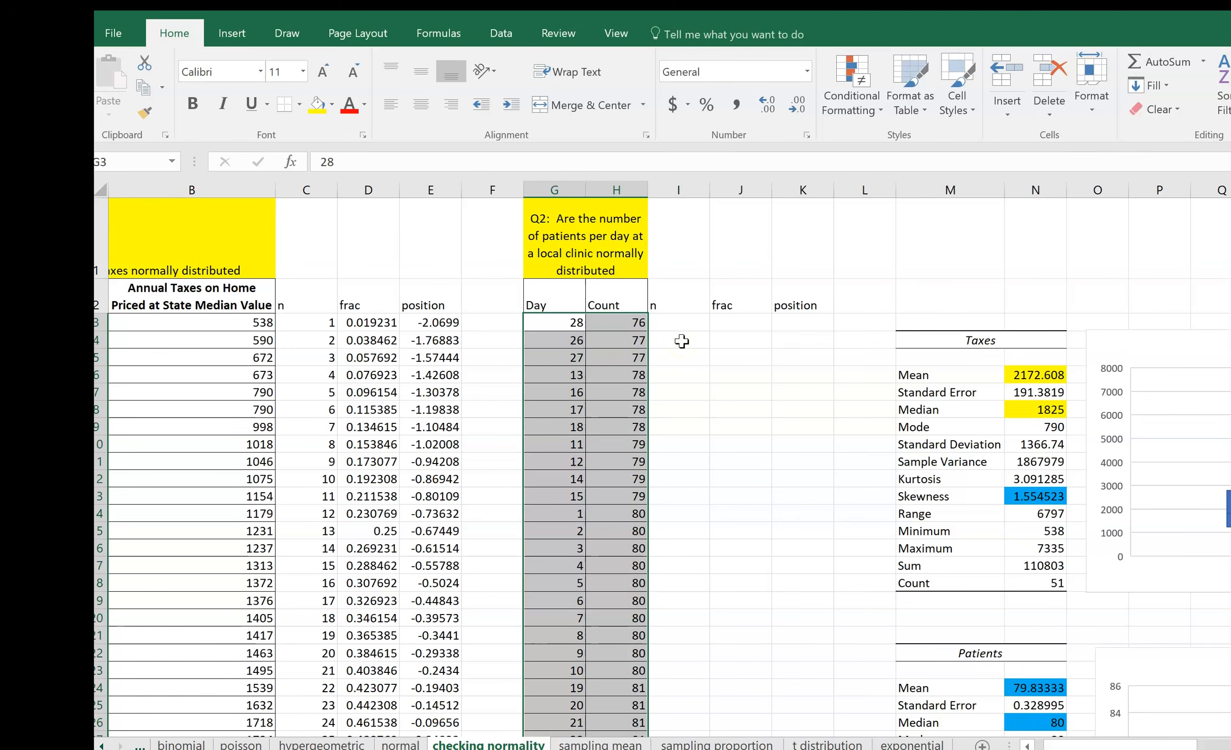
left_click(626, 333)
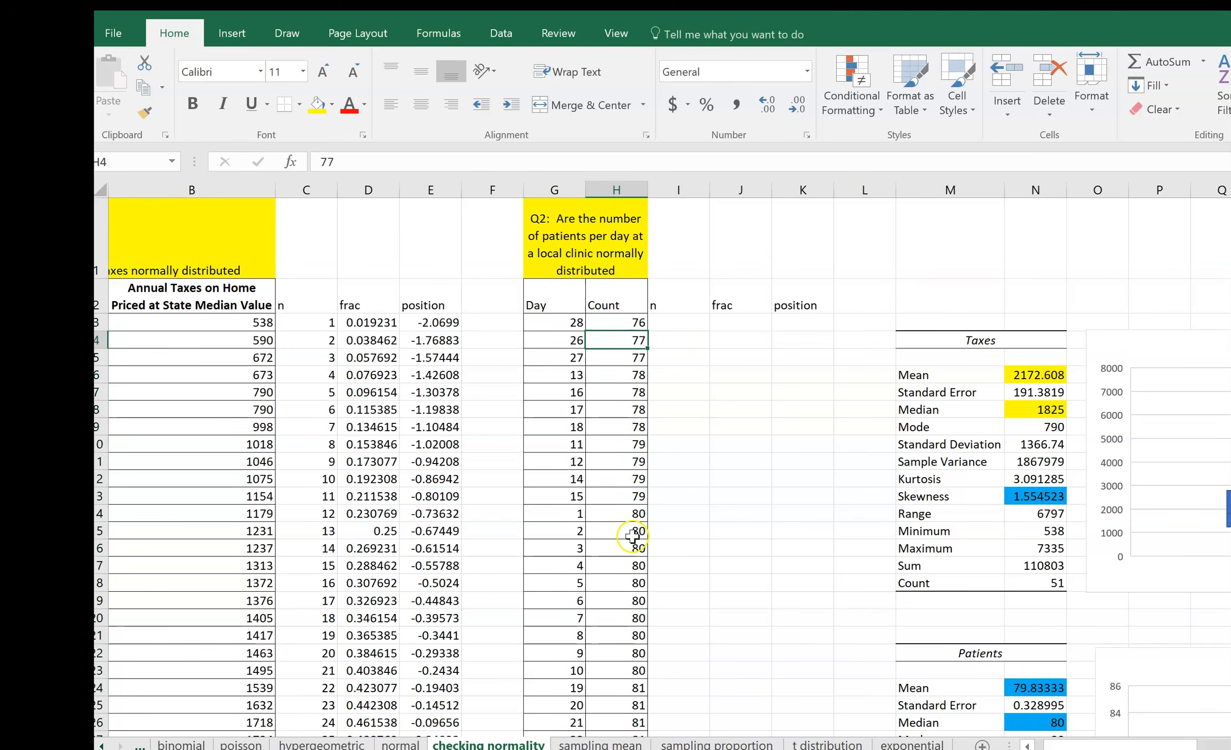
scroll(630, 599, "down", 1)
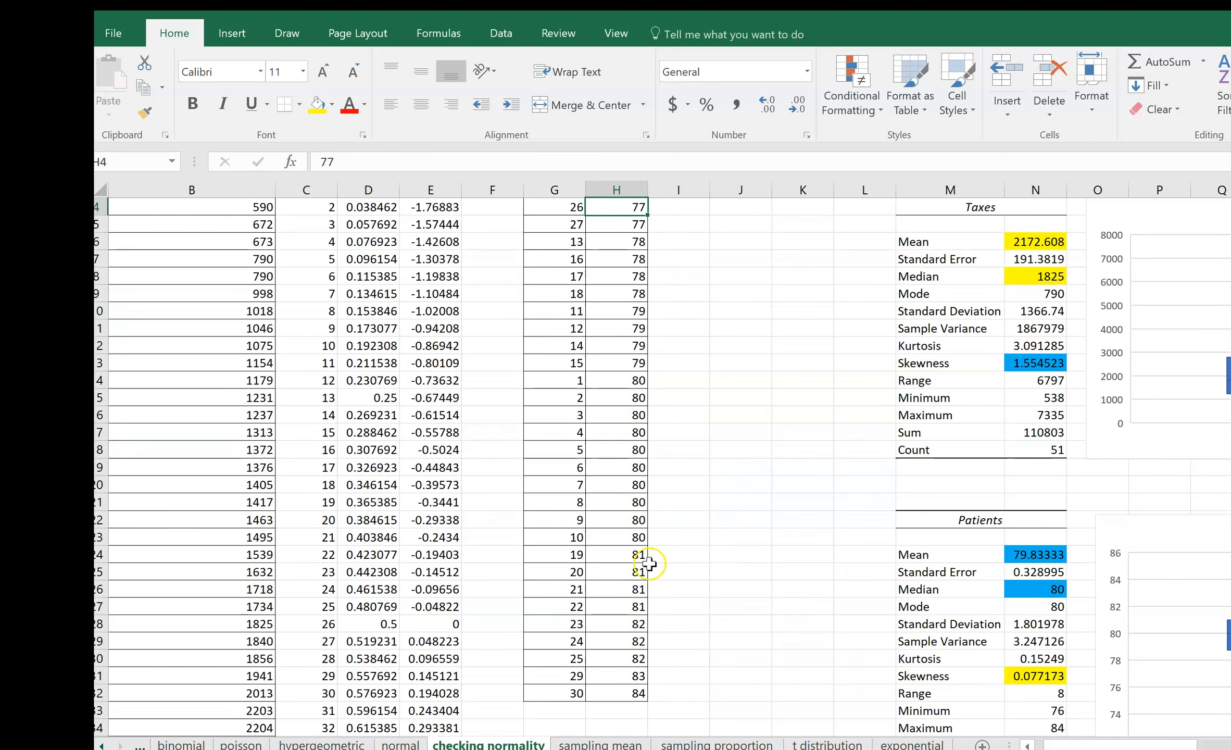
scroll(802, 608, "up", 1)
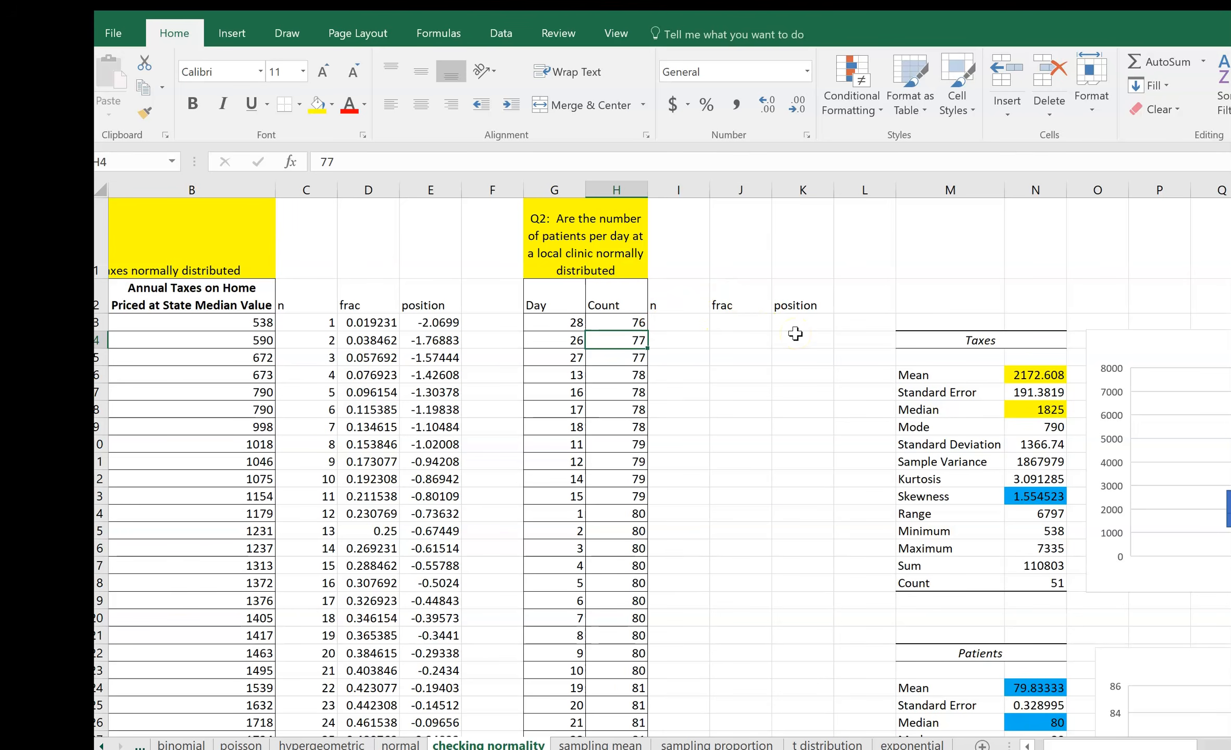
- Enter 1, 2 and 3 in I3:I5 under the n header beside the patient counts
left_click(680, 323)
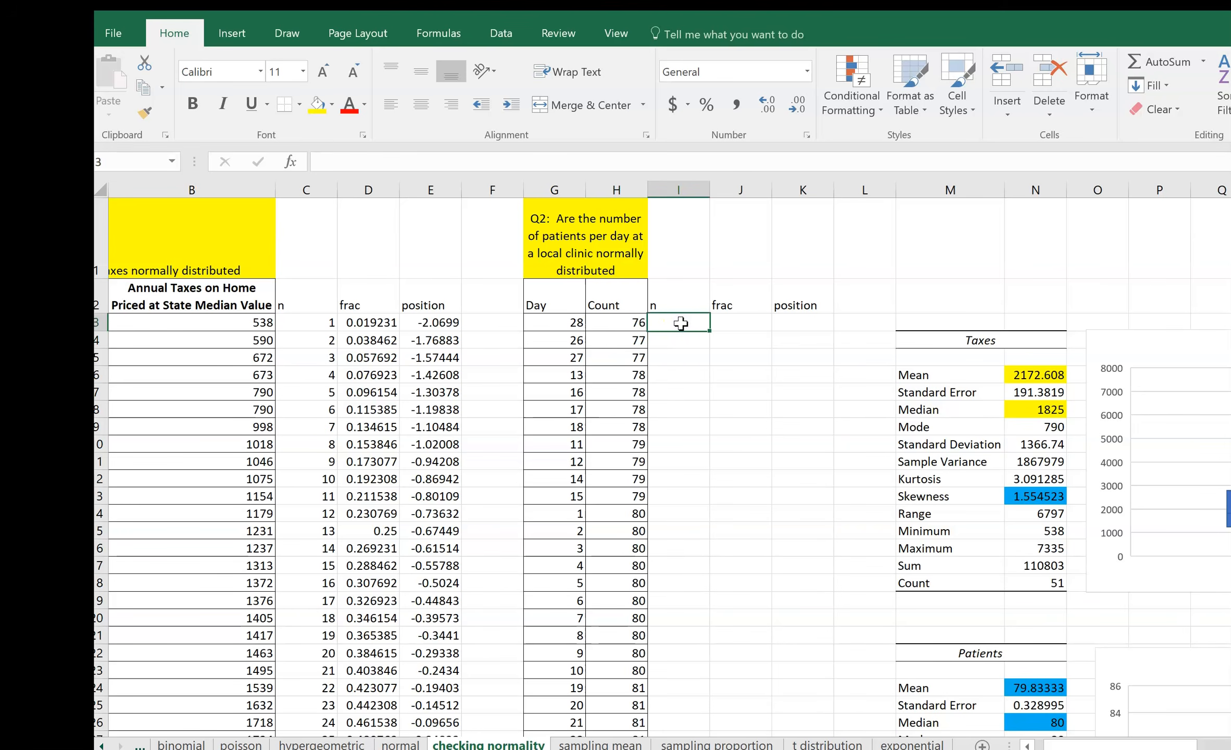
key("Return")
type("2")
key("Return")
type("3")
key("Return")
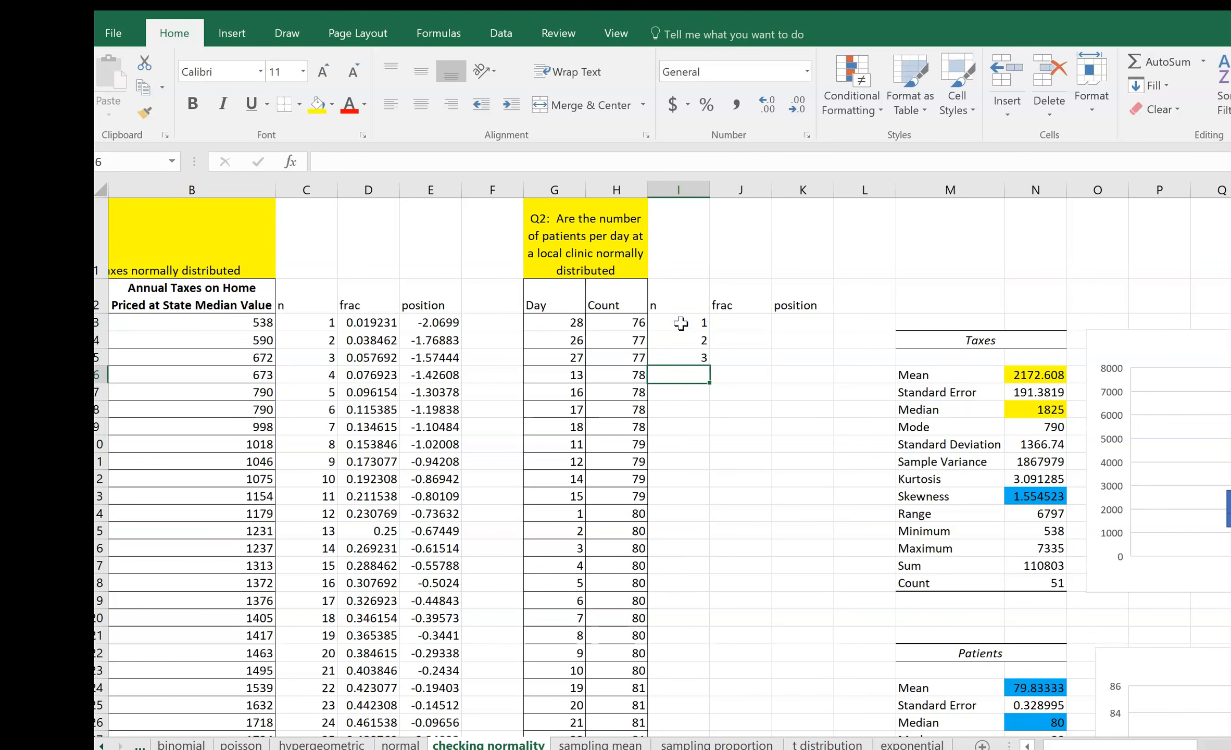
- Extend the n numbering down to 30 in I32, alongside the last patient count
left_click(674, 339)
double_click(674, 337)
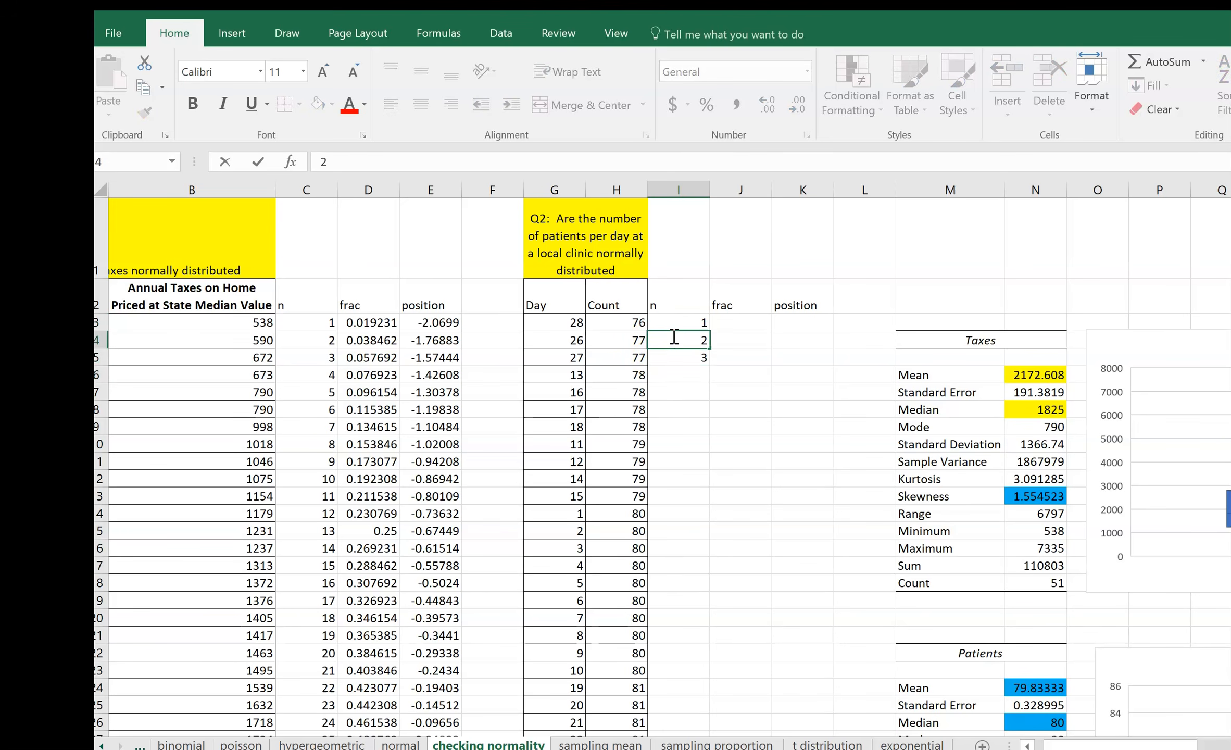
left_click_drag(674, 338, 680, 359)
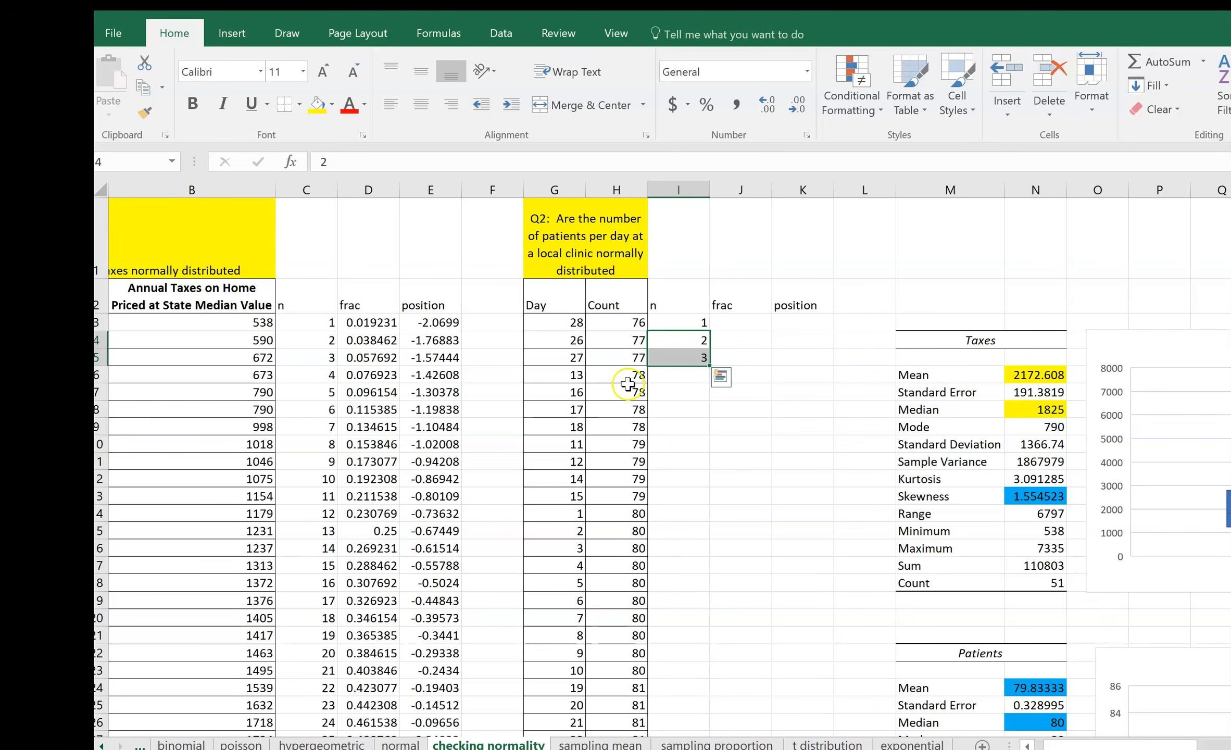
double_click(717, 364)
scroll(739, 438, "down", 4)
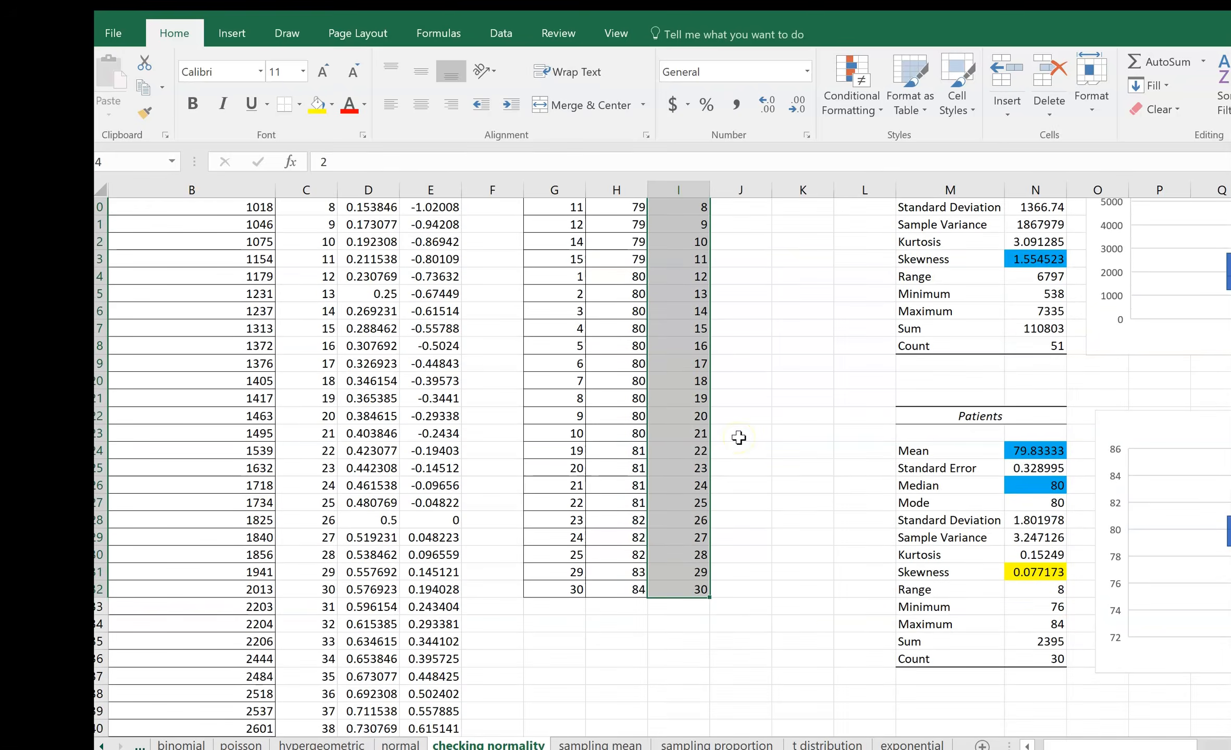
scroll(736, 434, "up", 3)
- Enter the formula =I3/31 in J3 under the frac header for the patient data
left_click(736, 318)
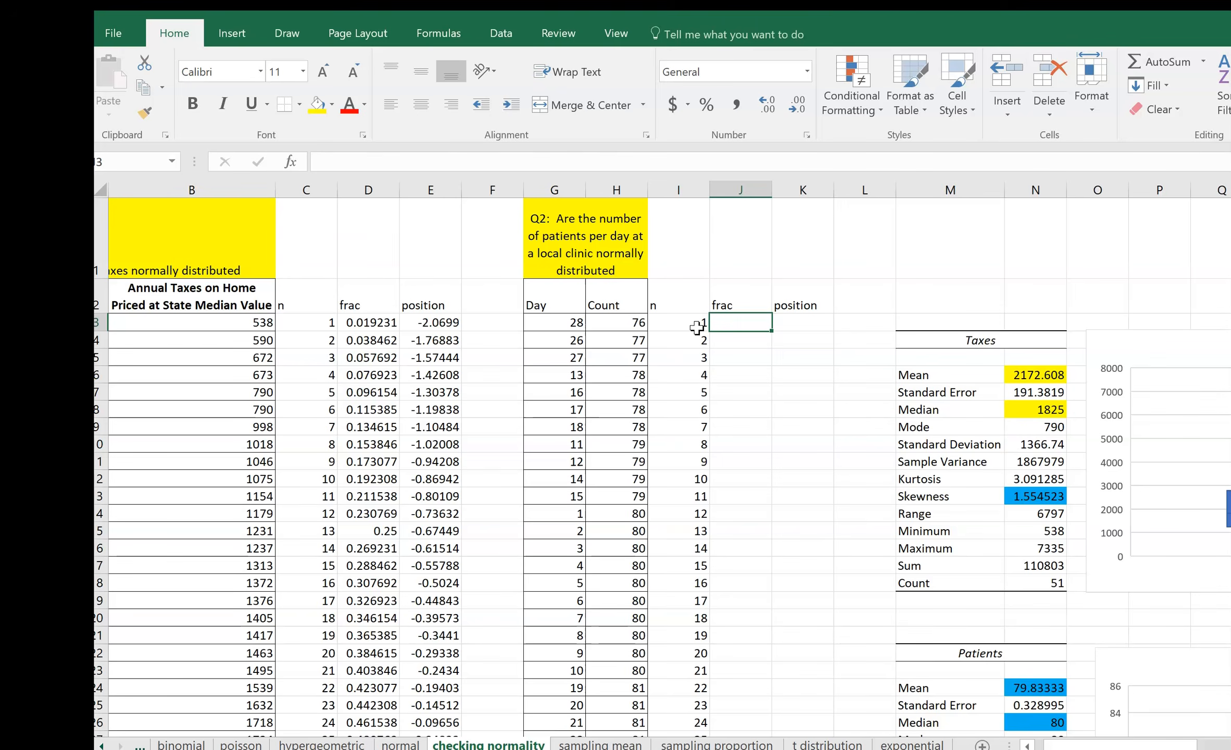
scroll(696, 364, "down", 3)
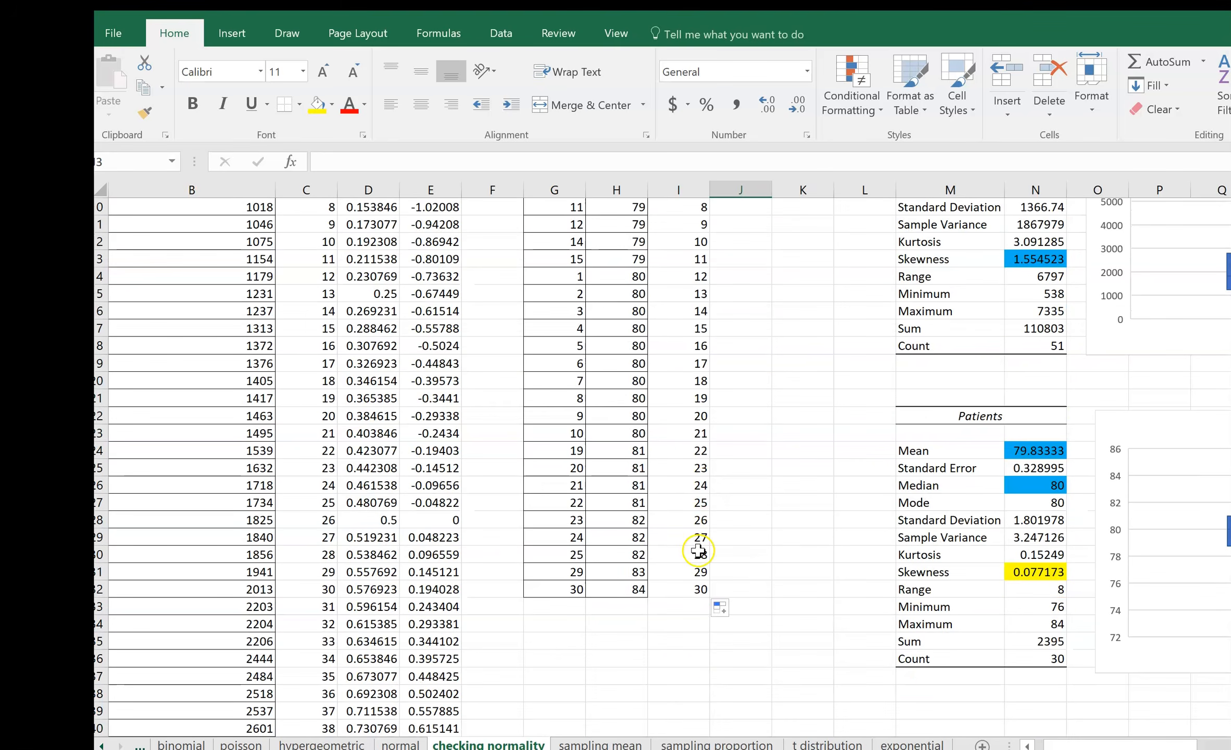
scroll(692, 572, "up", 3)
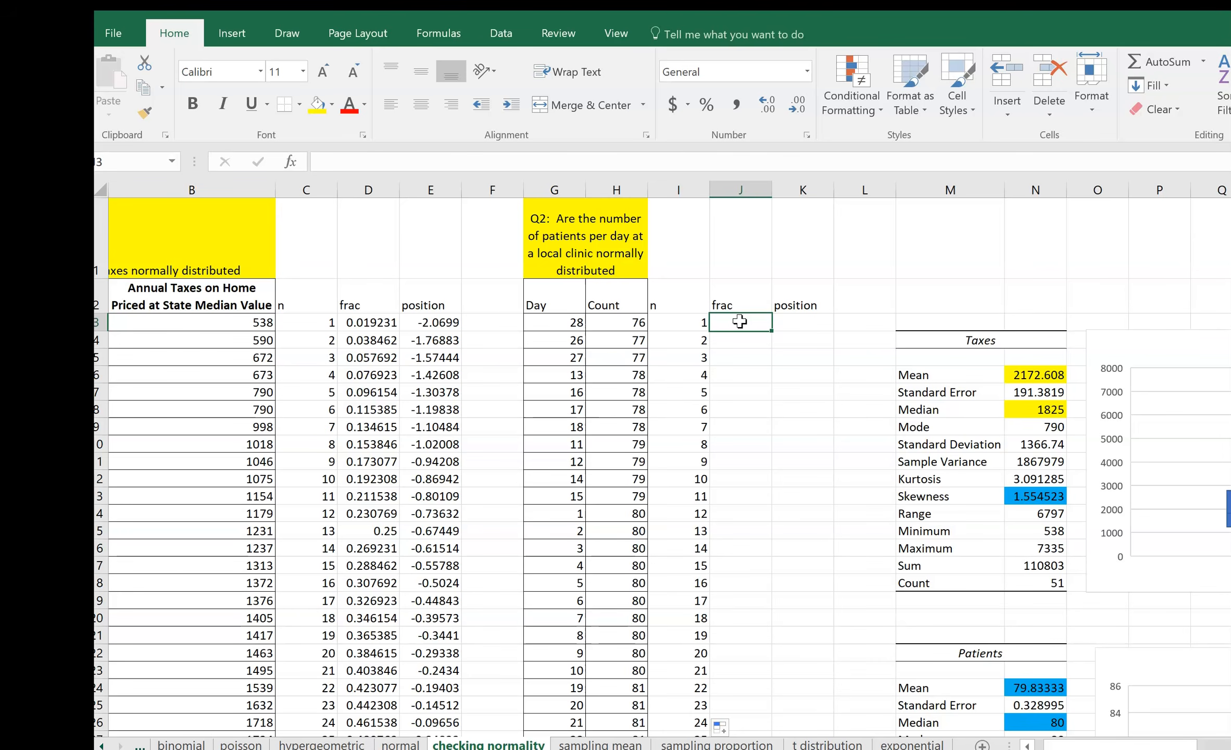
type("=")
left_click(679, 322)
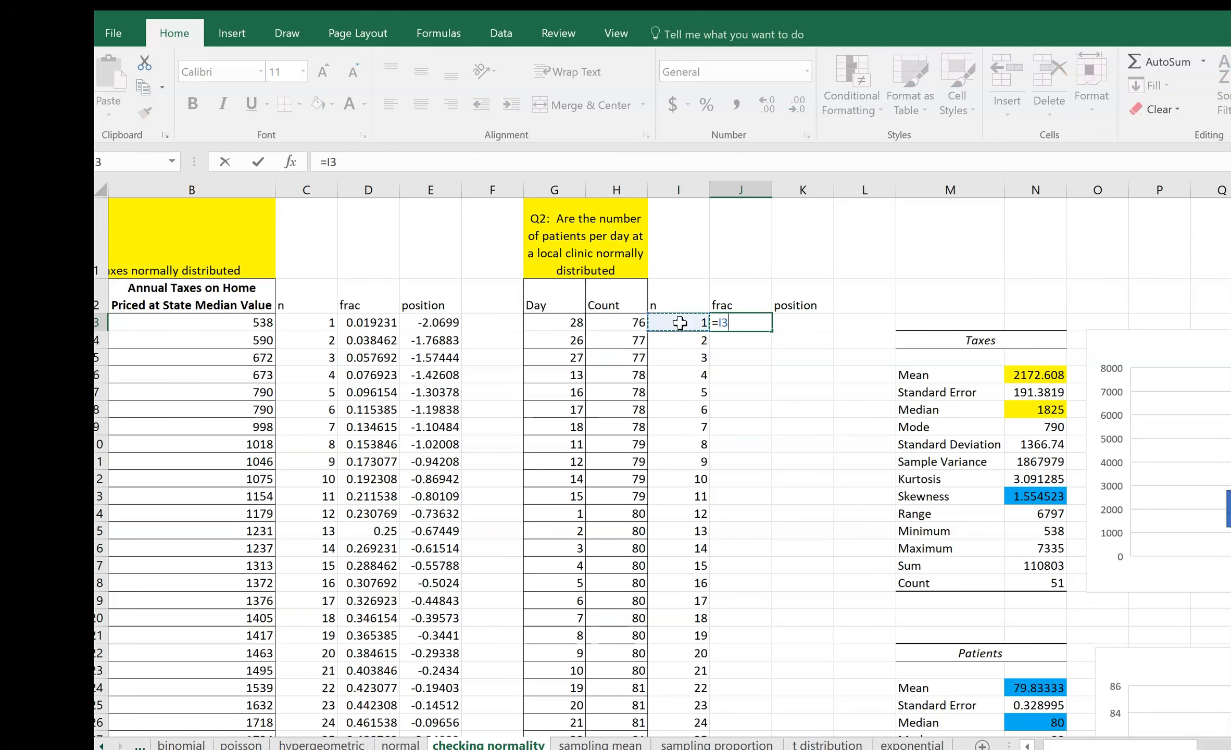
type("/")
scroll(680, 322, "down", 4)
scroll(680, 323, "up", 4)
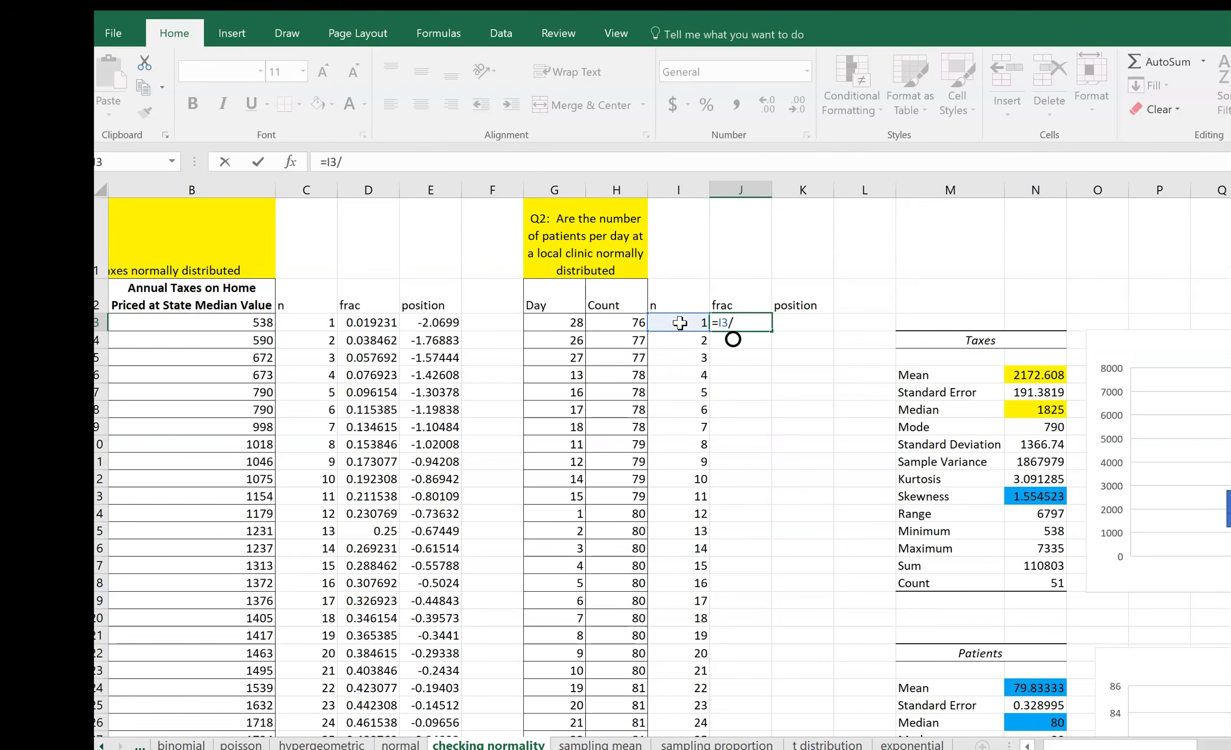
scroll(679, 322, "down", 3)
scroll(679, 323, "up", 3)
type("31")
key("Return")
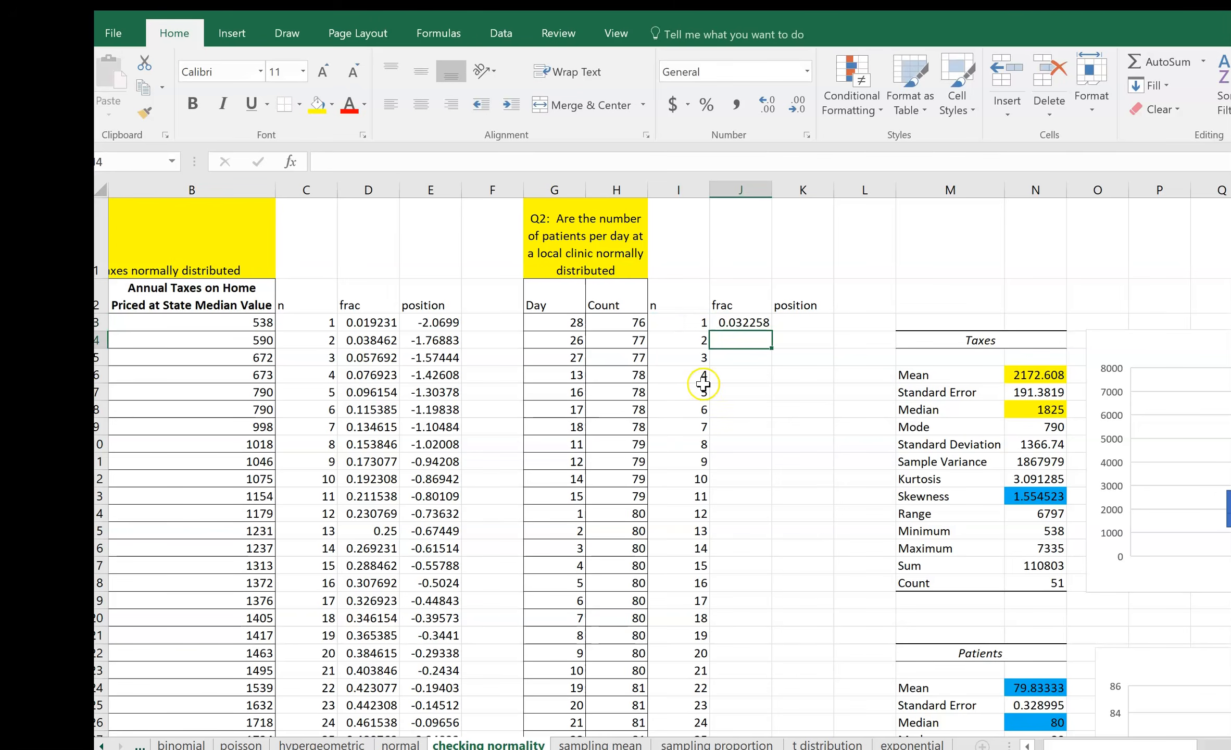
- Fill the frac formula from J3 down to J32 and check its last value against the largest patient count
scroll(706, 386, "down", 4)
scroll(706, 437, "down", 1)
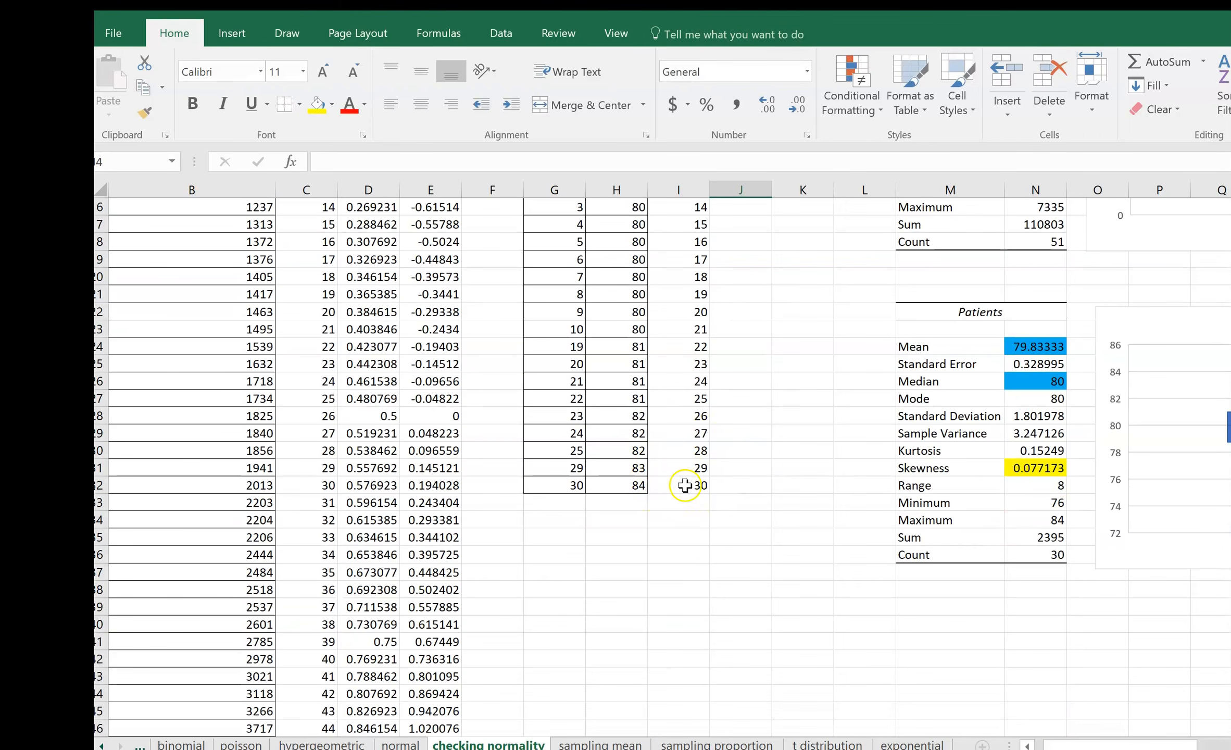
scroll(697, 476, "up", 5)
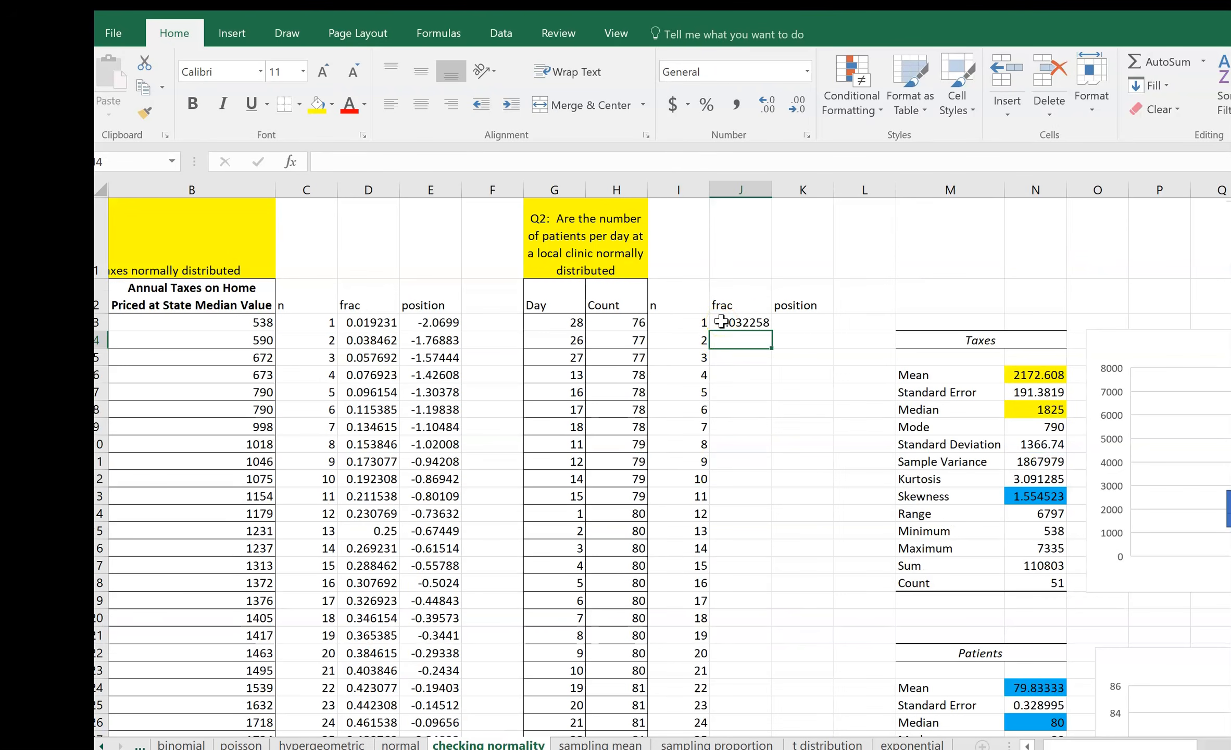
left_click(749, 323)
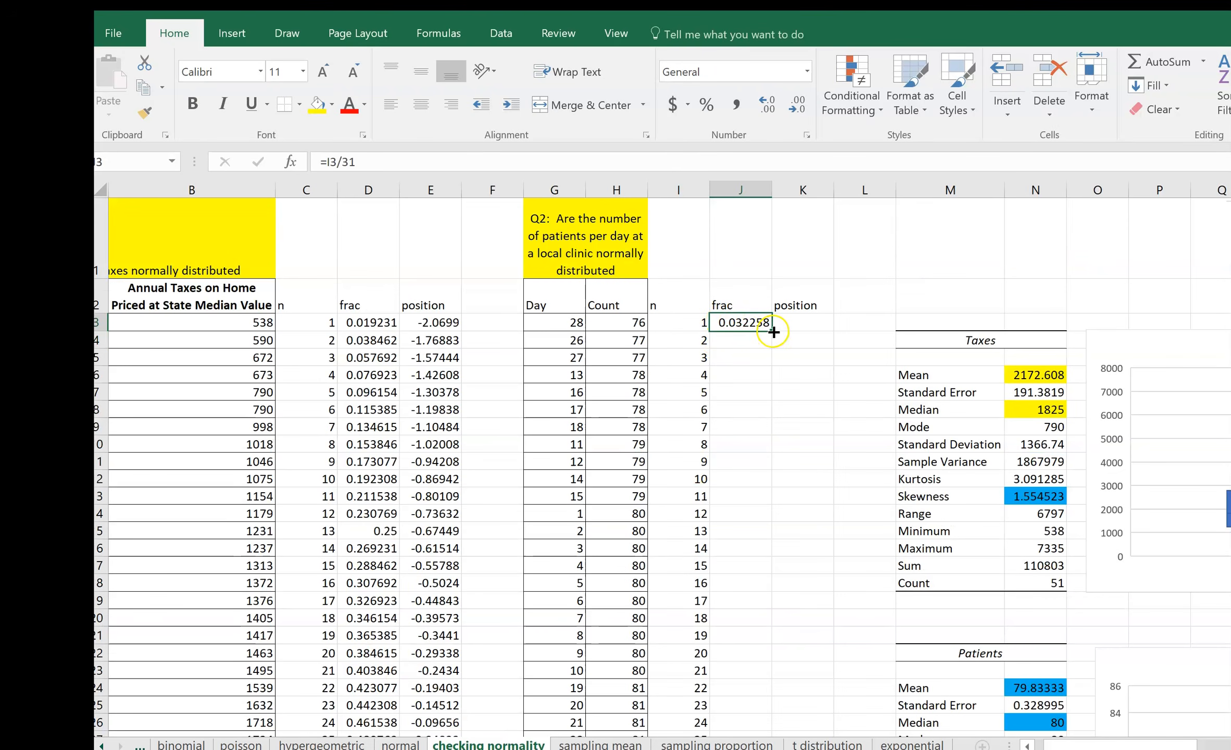
left_click(680, 327)
left_click(755, 319)
left_click(693, 323)
left_click(734, 322)
double_click(771, 331)
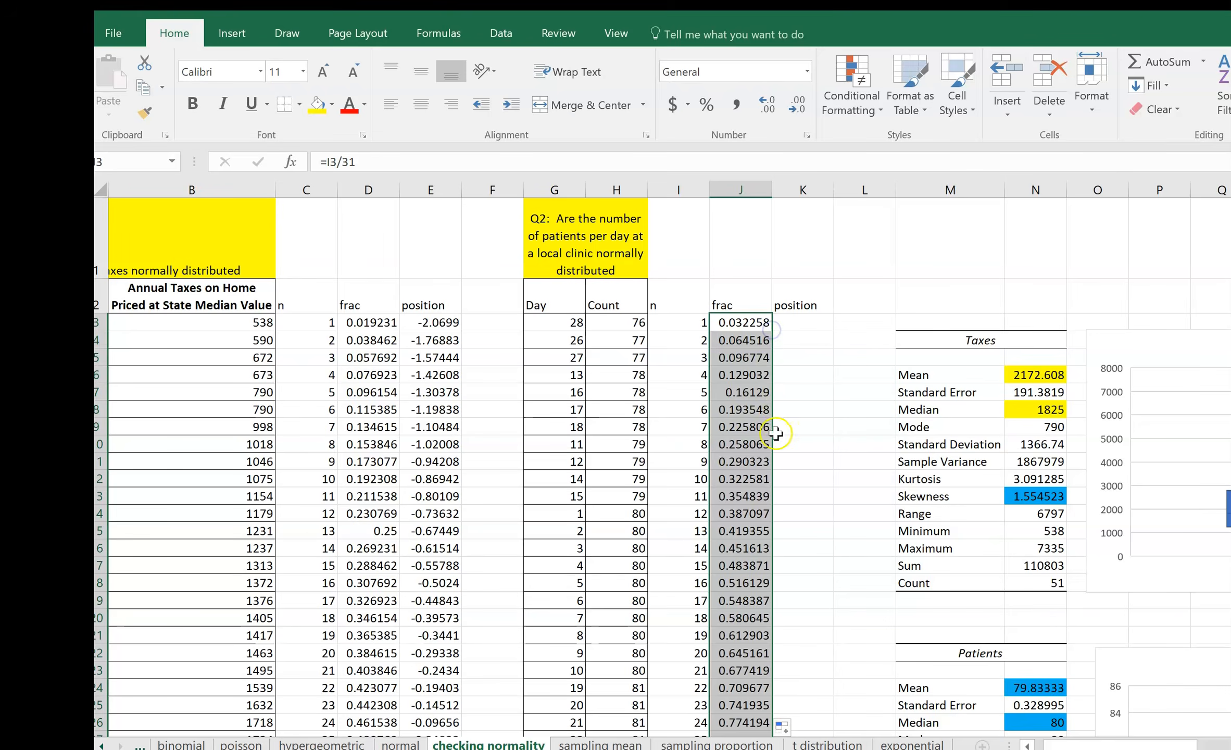
scroll(781, 467, "down", 2)
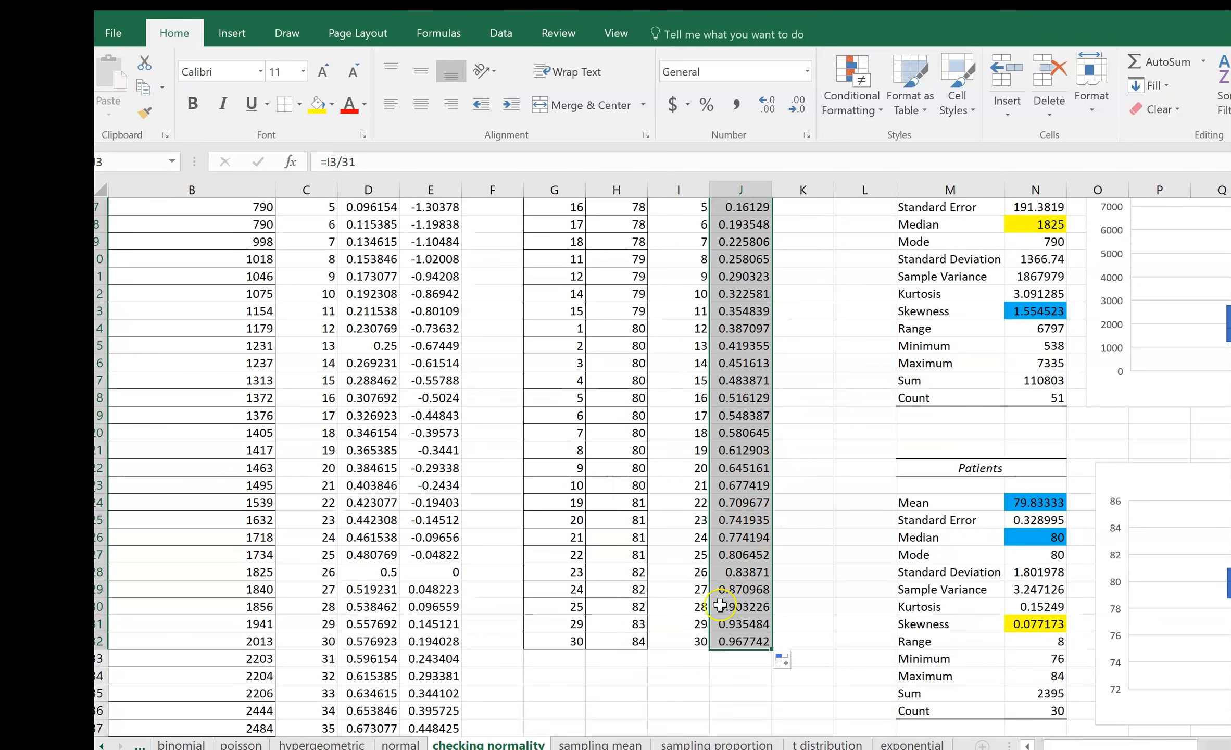
left_click(640, 641)
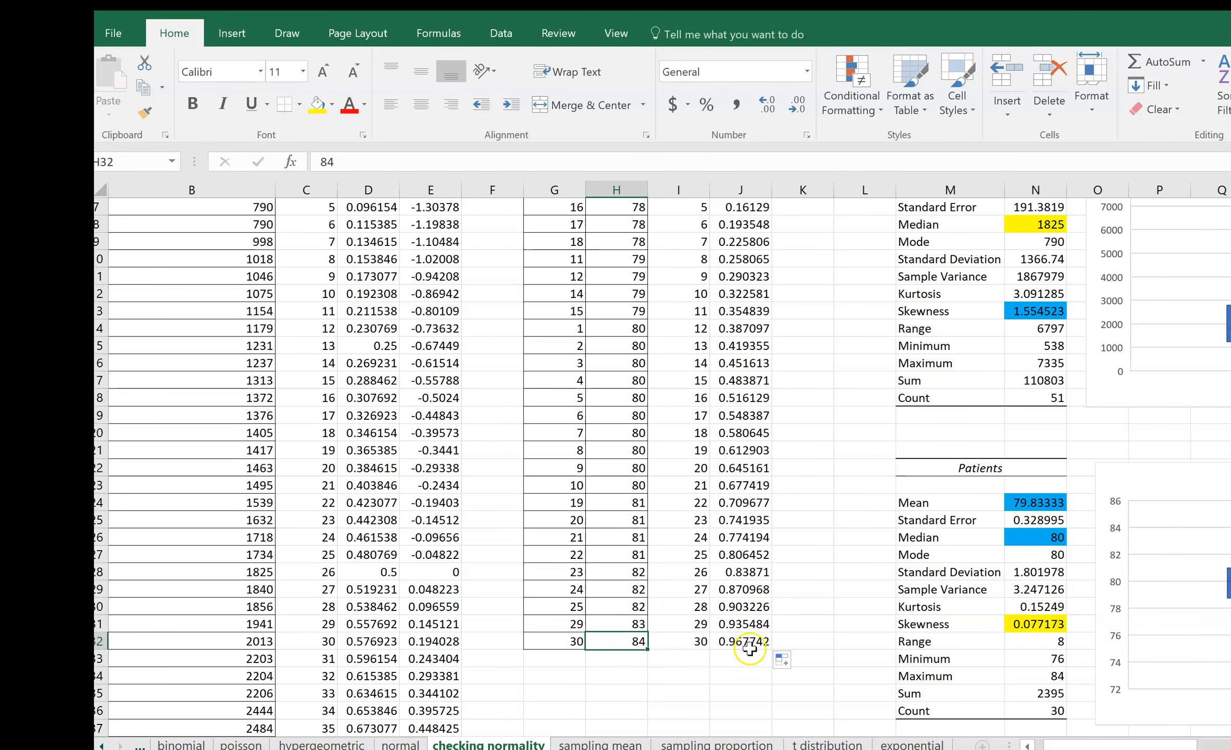
scroll(755, 648, "up", 2)
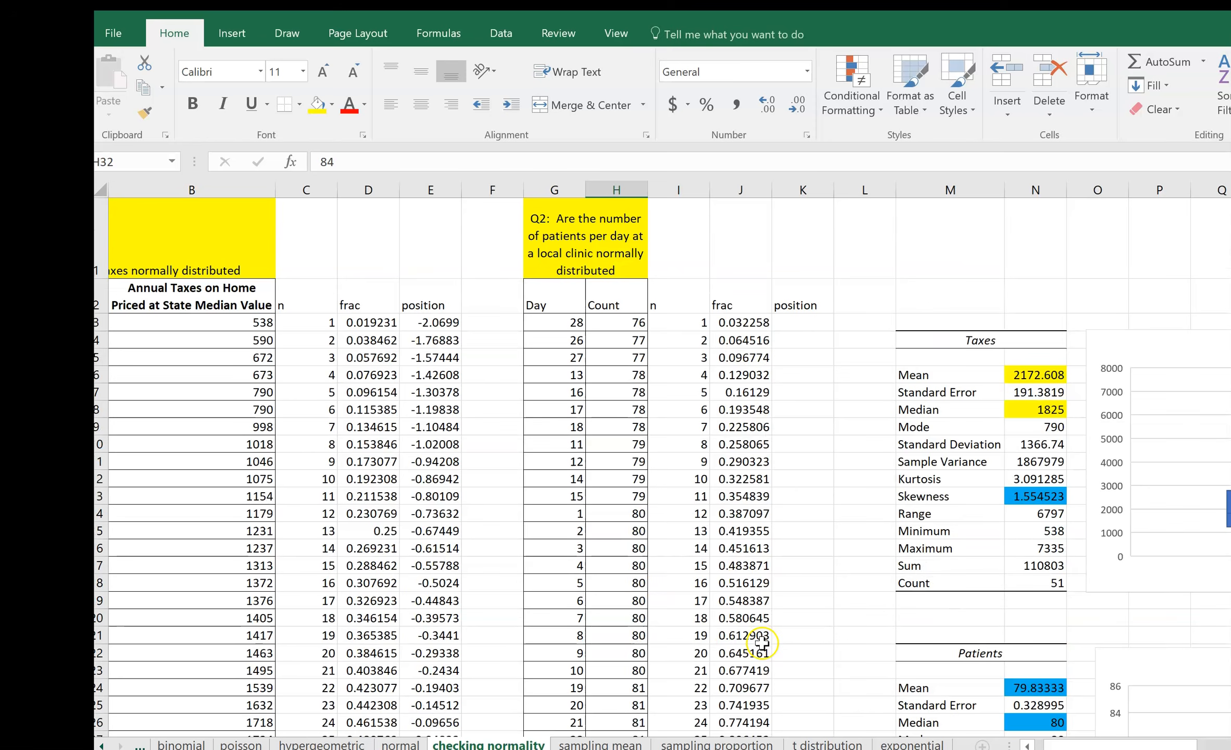
- Enter =NORM.S.INV(J3) in K3 under the position header and fill it down alongside the frac values
left_click(792, 322)
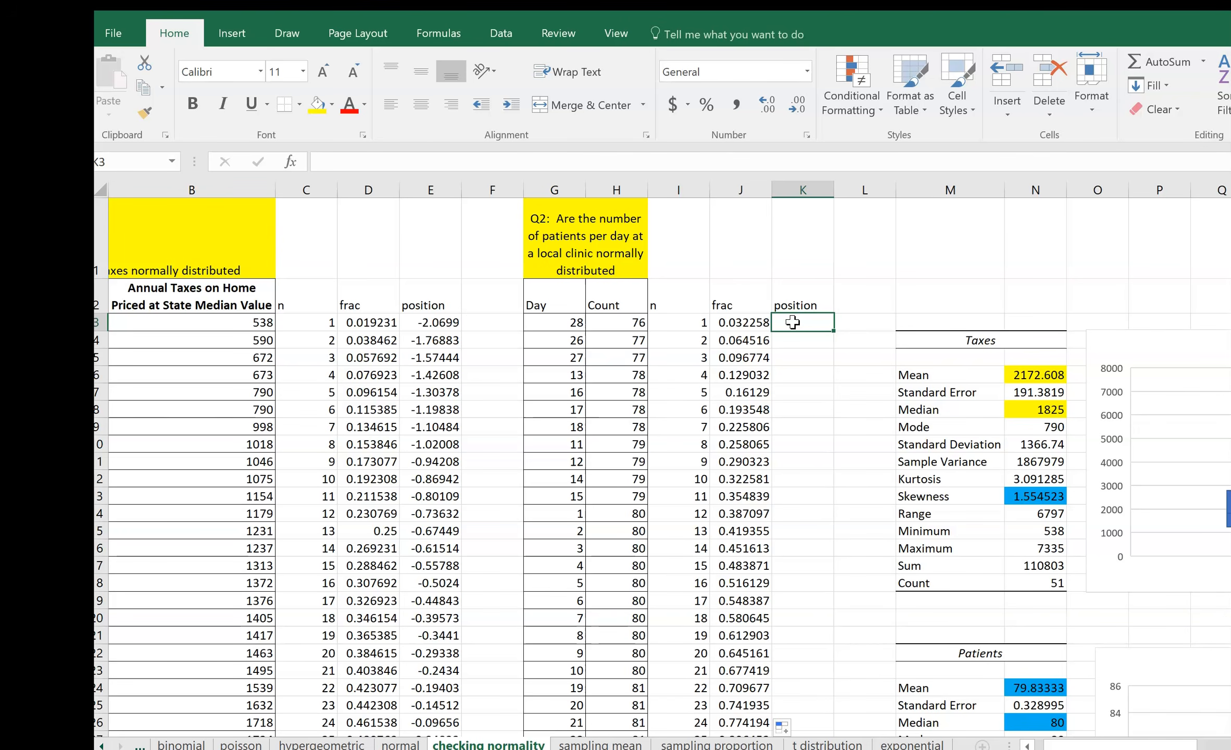
type("=norm")
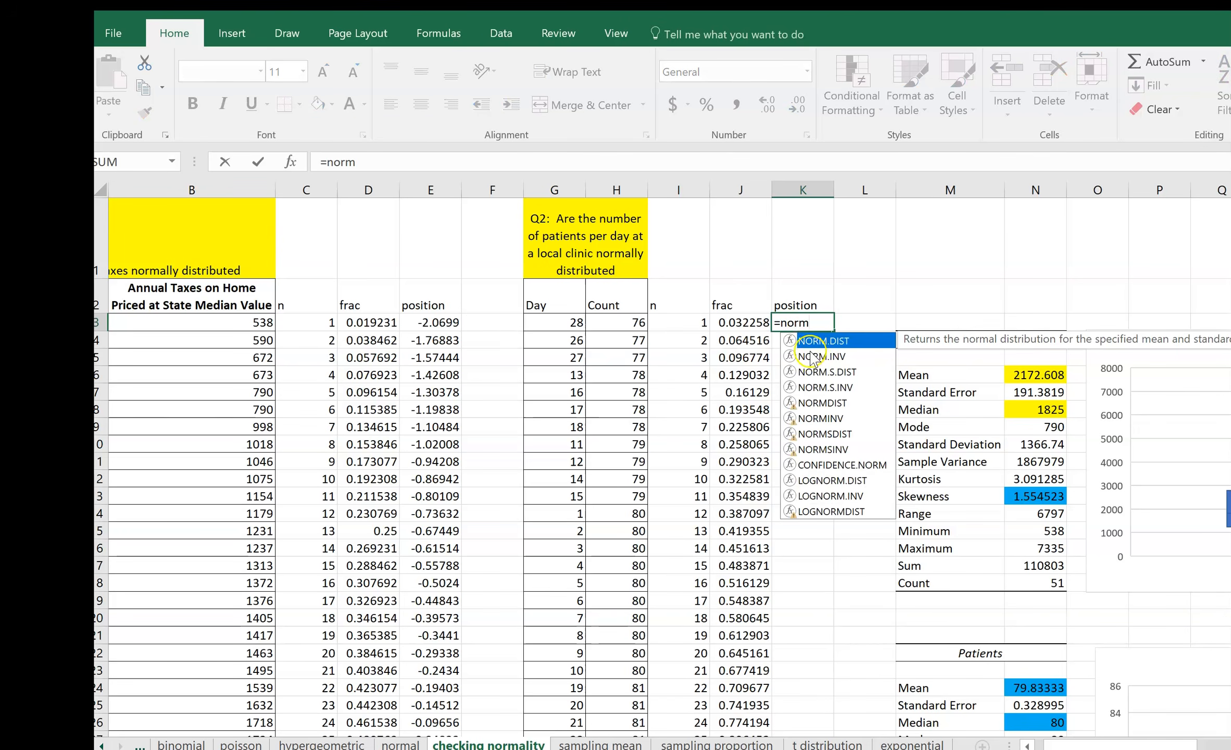
double_click(830, 388)
left_click(736, 320)
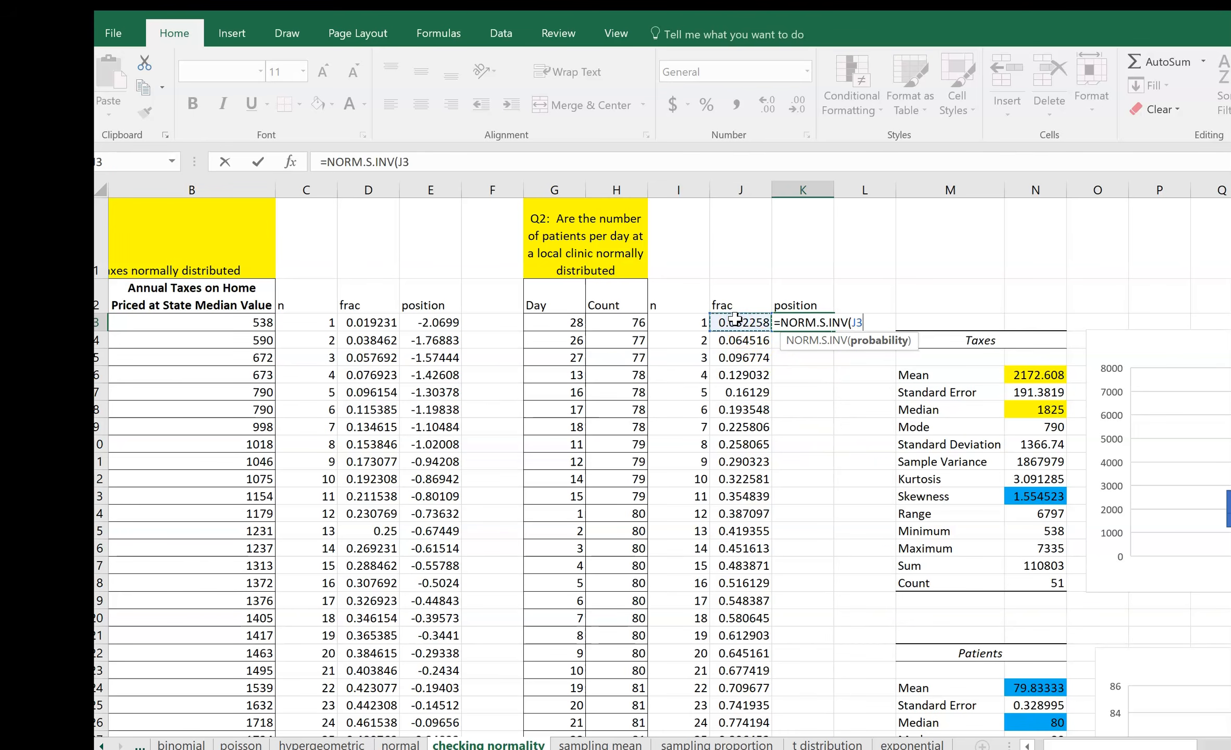
type(")")
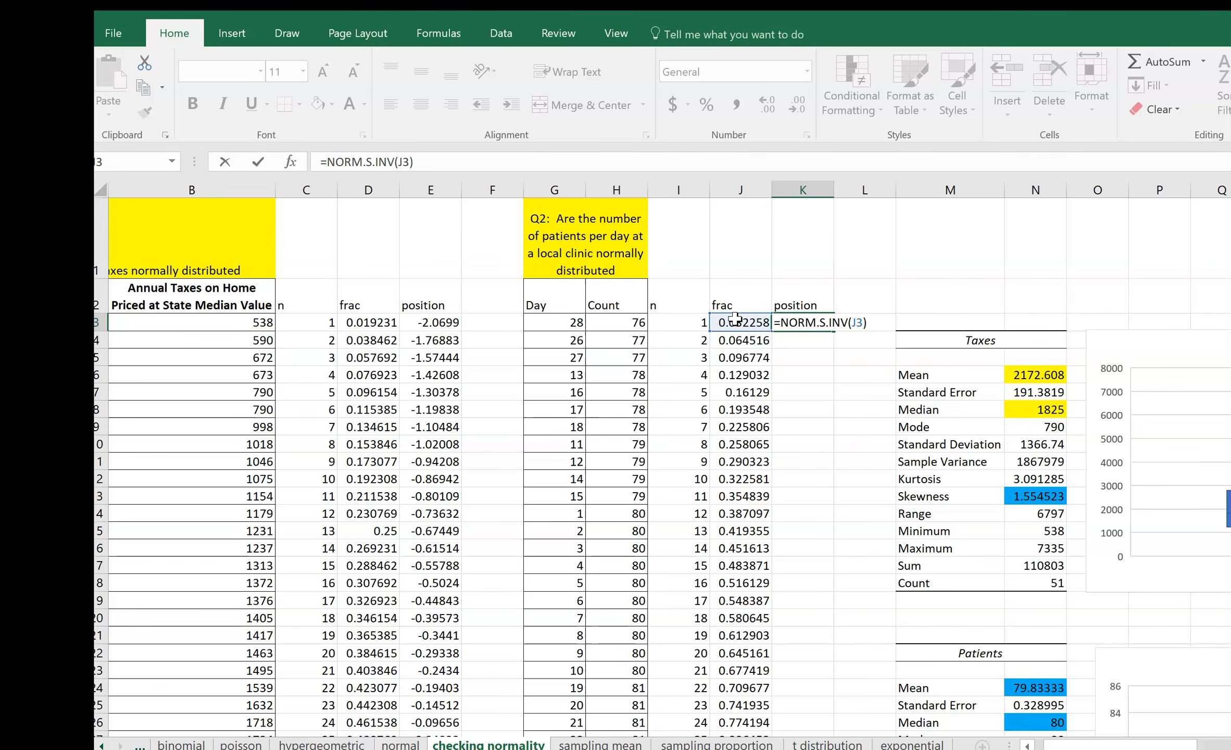
key("Return")
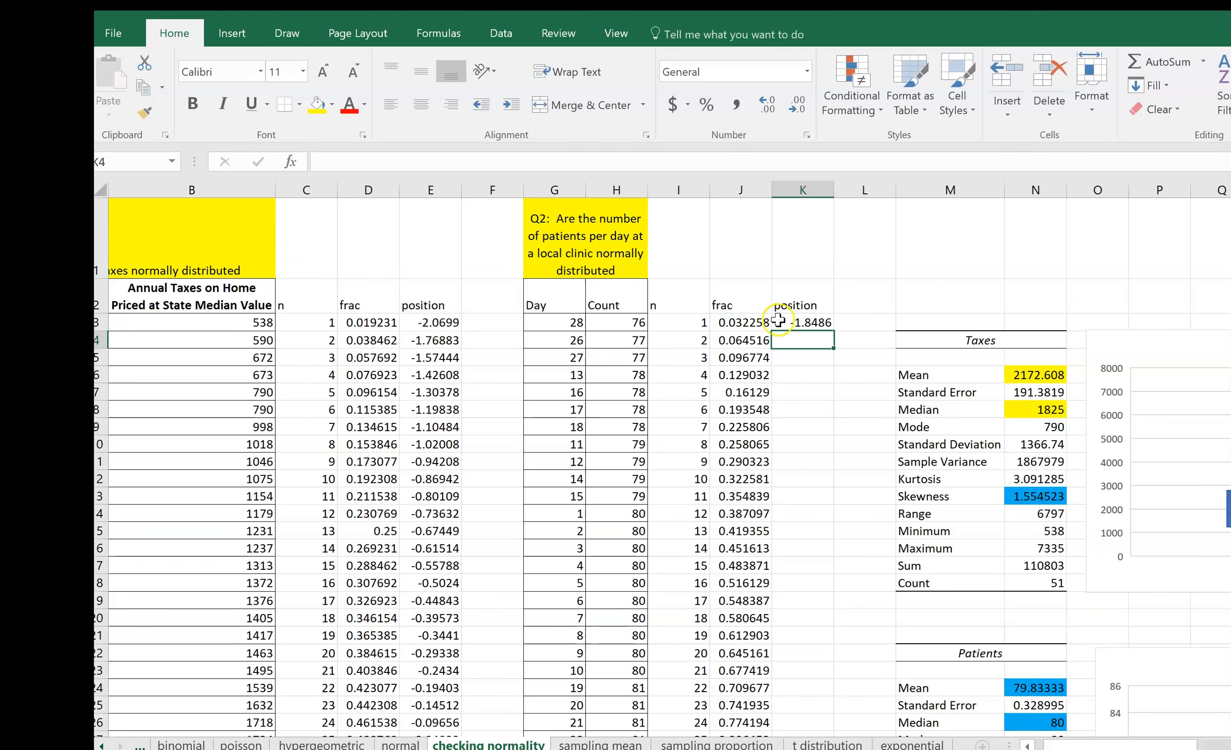
left_click(779, 321)
double_click(833, 330)
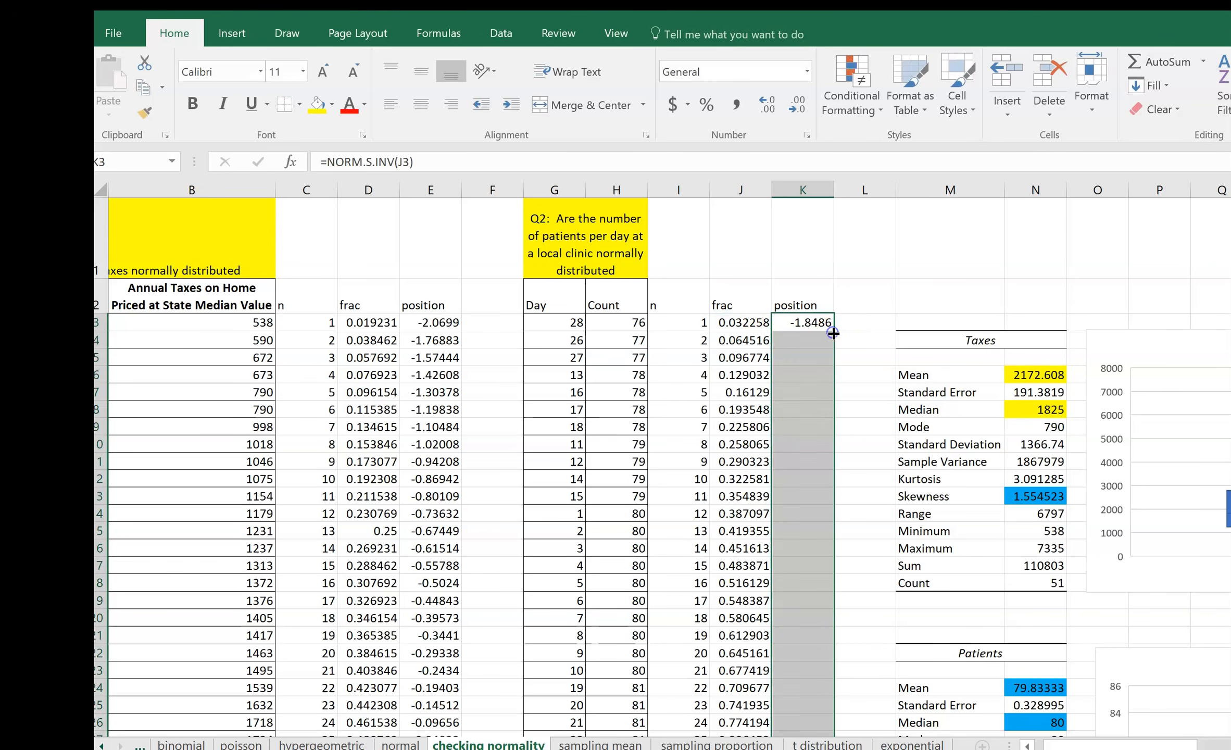
- Label the patient frac column "prob below" in J1 and the position column "z value" in K1
left_click(738, 268)
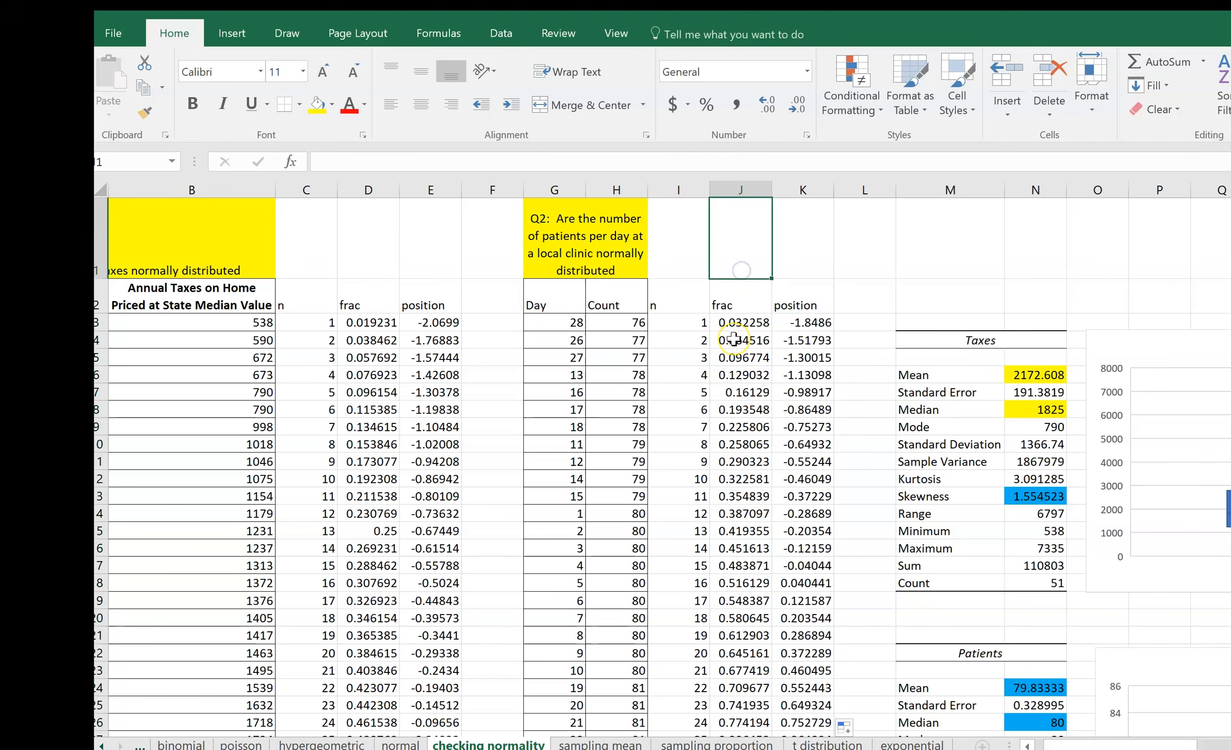
type("prob")
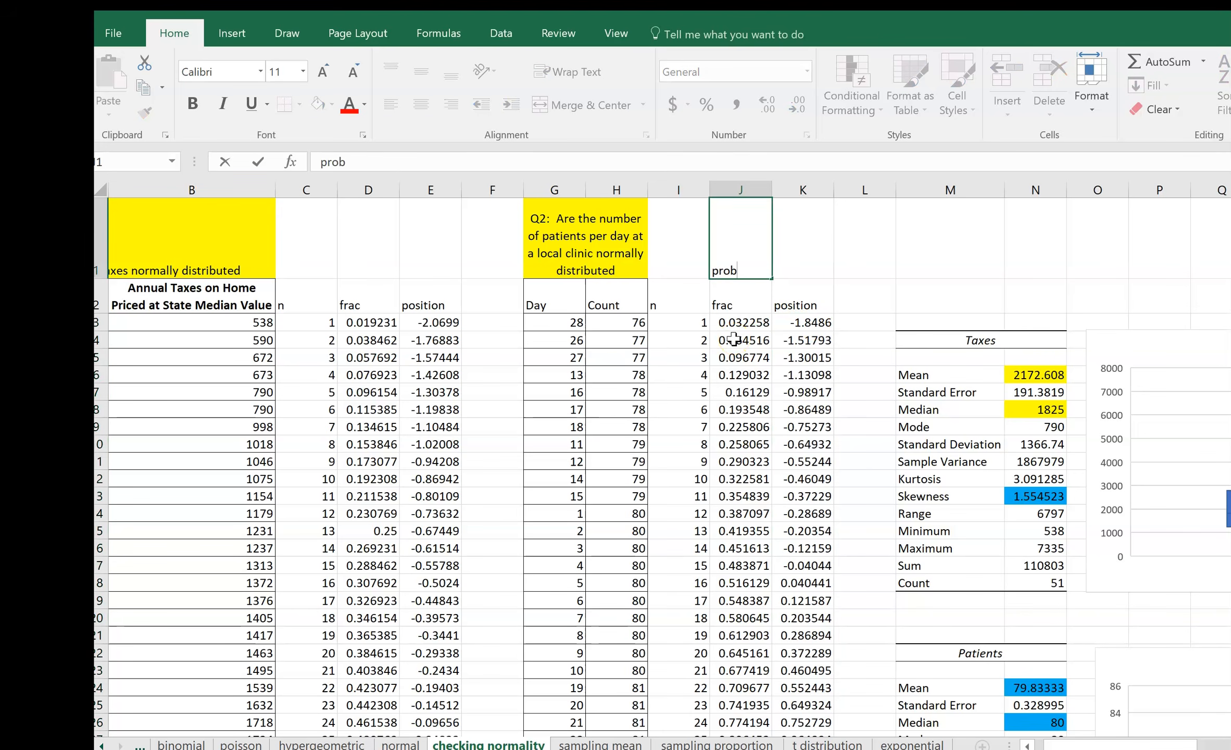
type(" below")
key("ctrl+Return")
key("Tab")
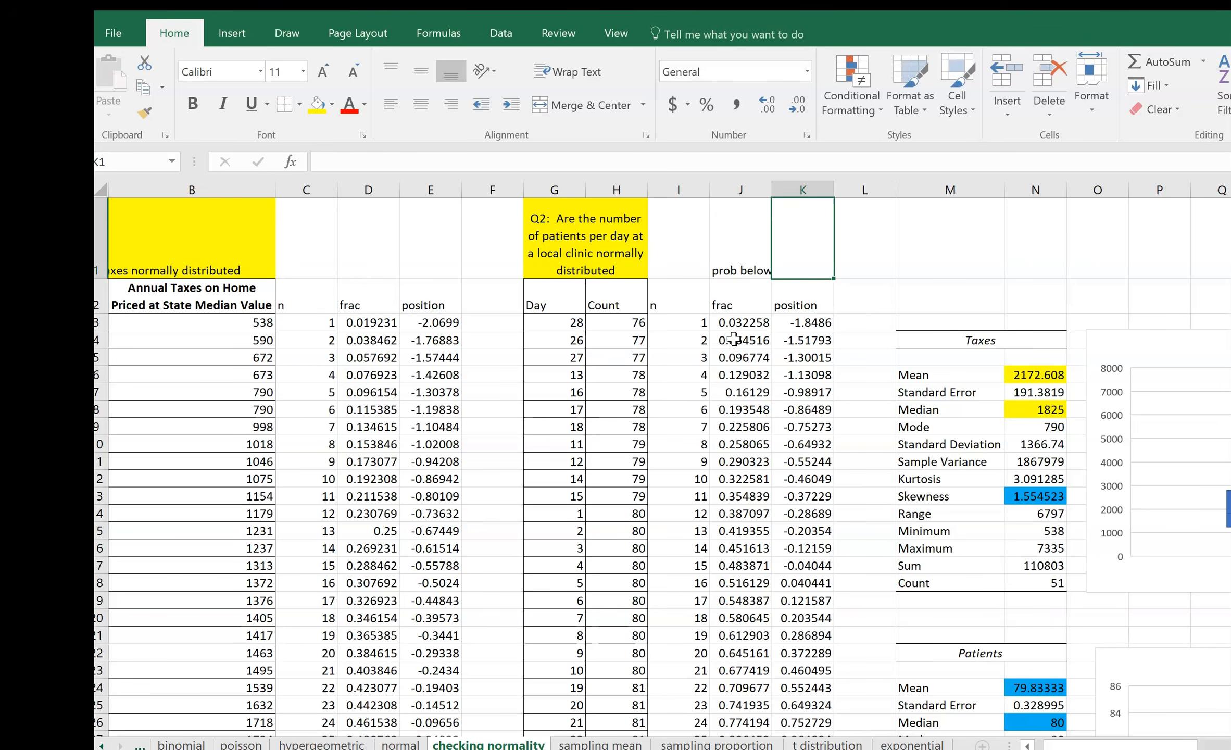
type("z value")
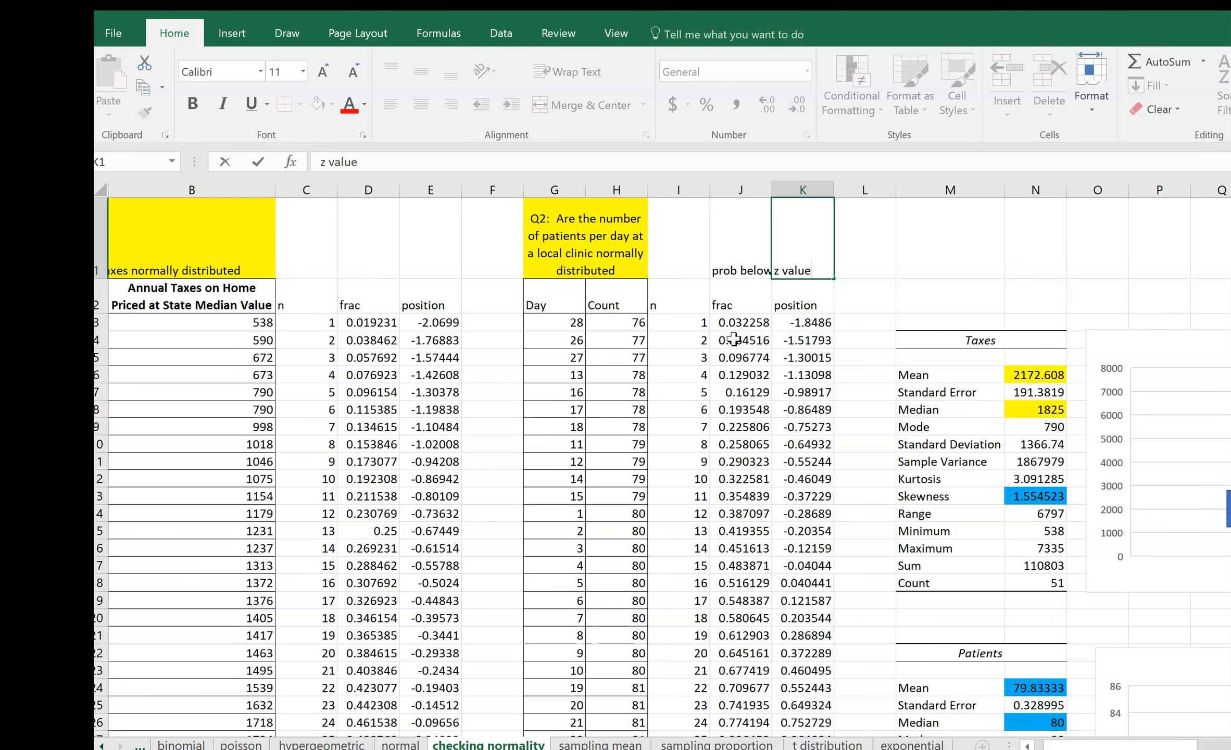
left_click(628, 325)
- Review the patient frac and position formulas in J3 and K3 and compare with the NPP Taxes chart
left_click(786, 321)
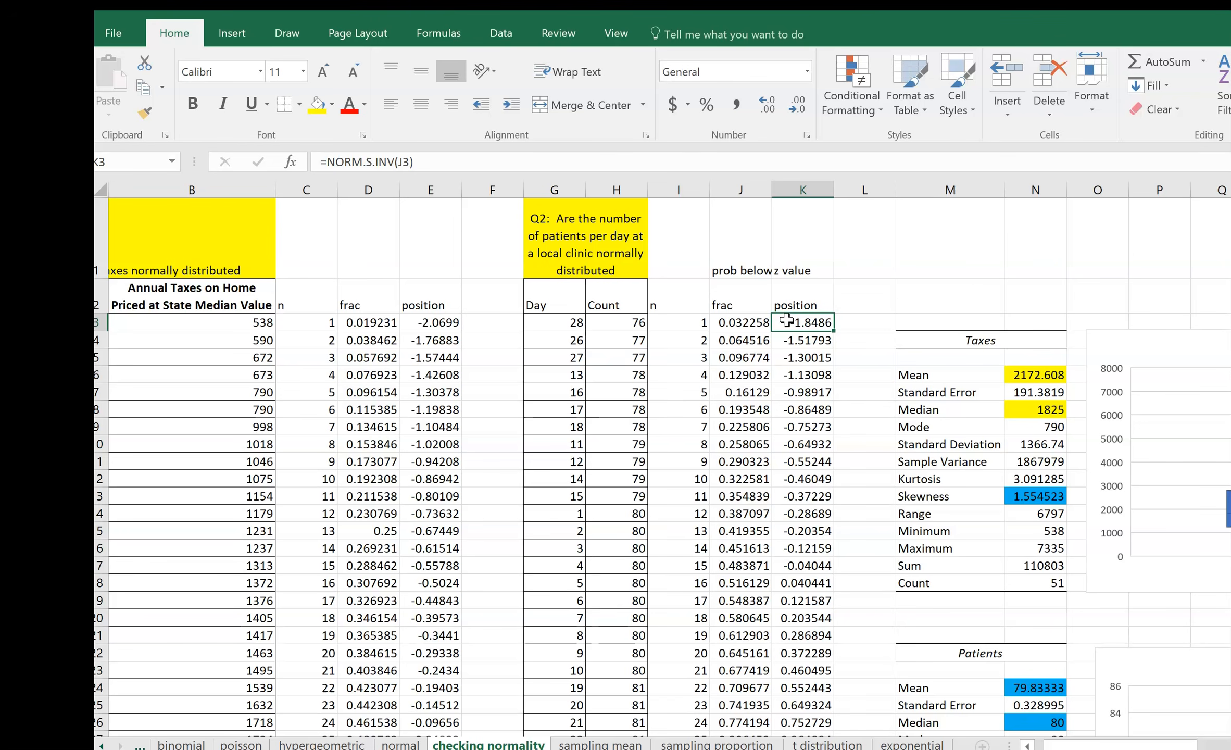
left_click(786, 321)
left_click_drag(1133, 745, 1159, 744)
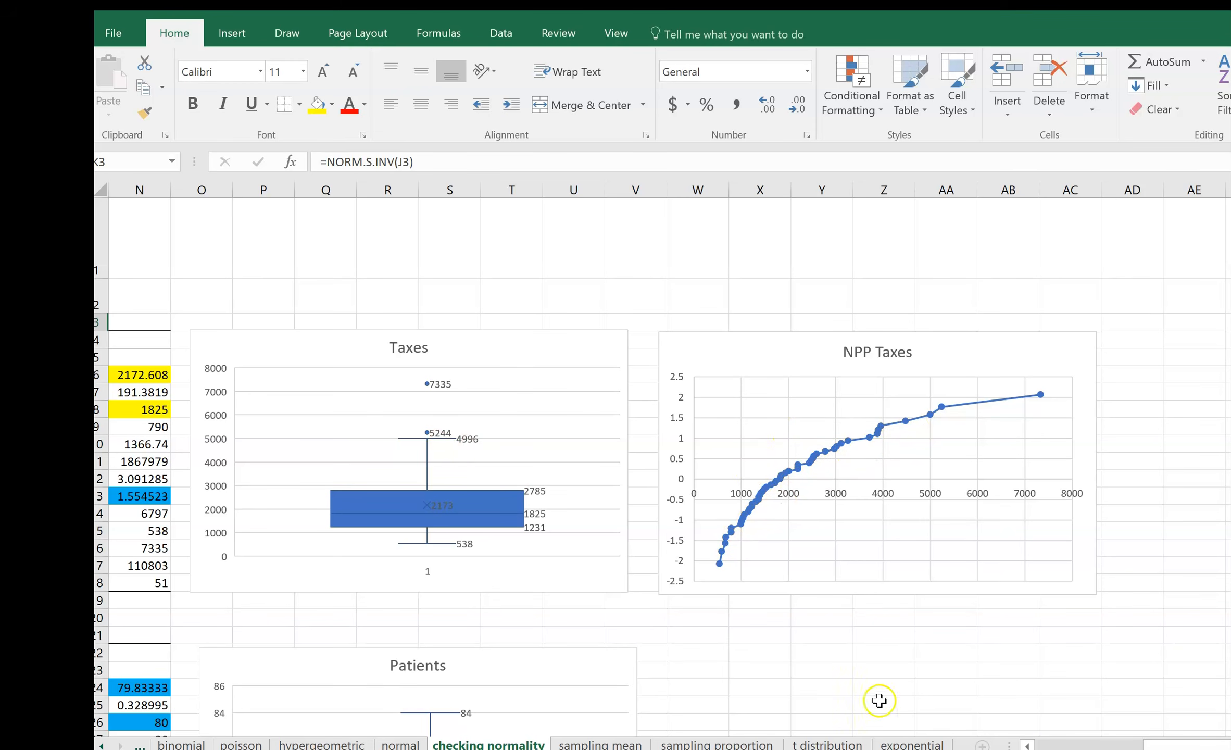
left_click_drag(1168, 745, 1048, 746)
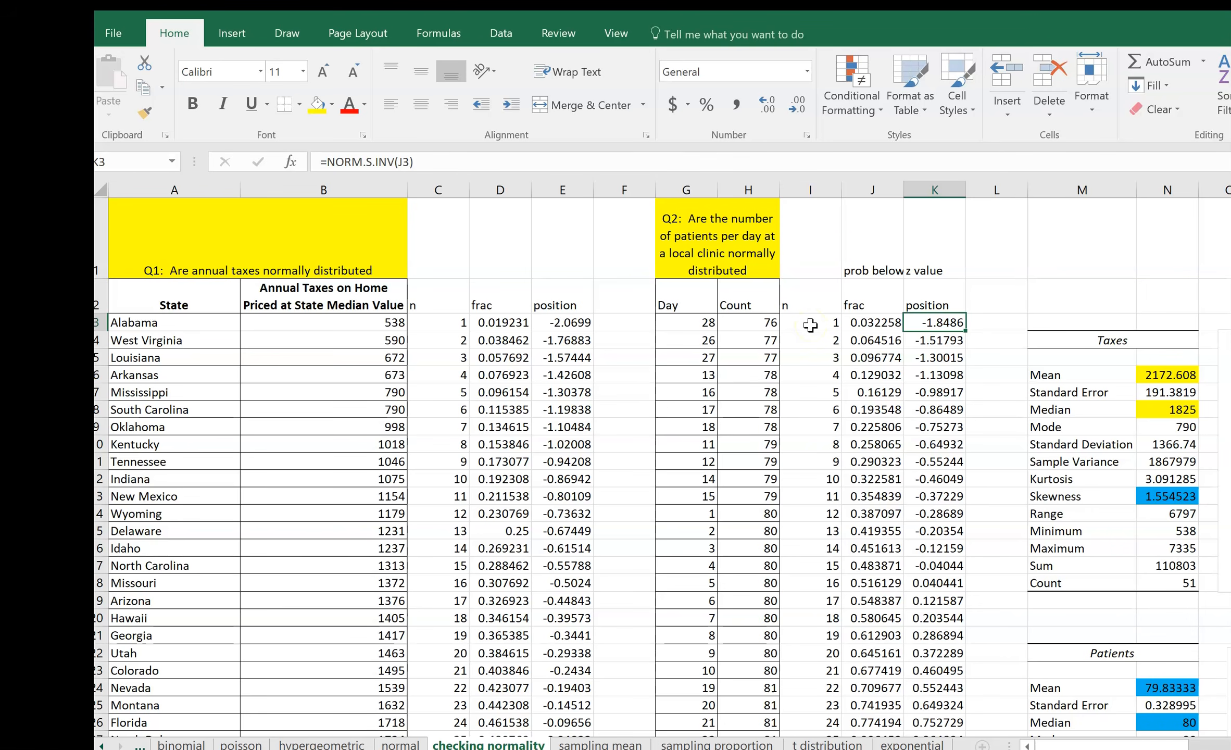
scroll(812, 633, "down", 2)
scroll(807, 510, "up", 2)
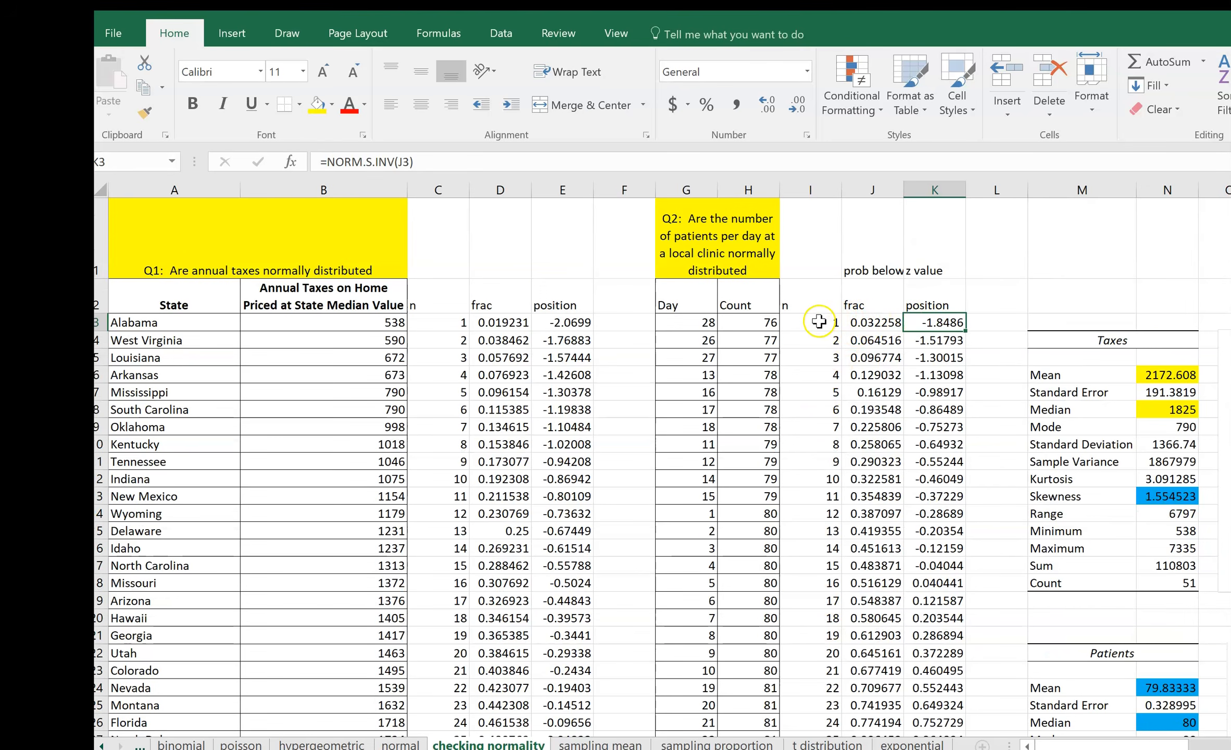
left_click(859, 322)
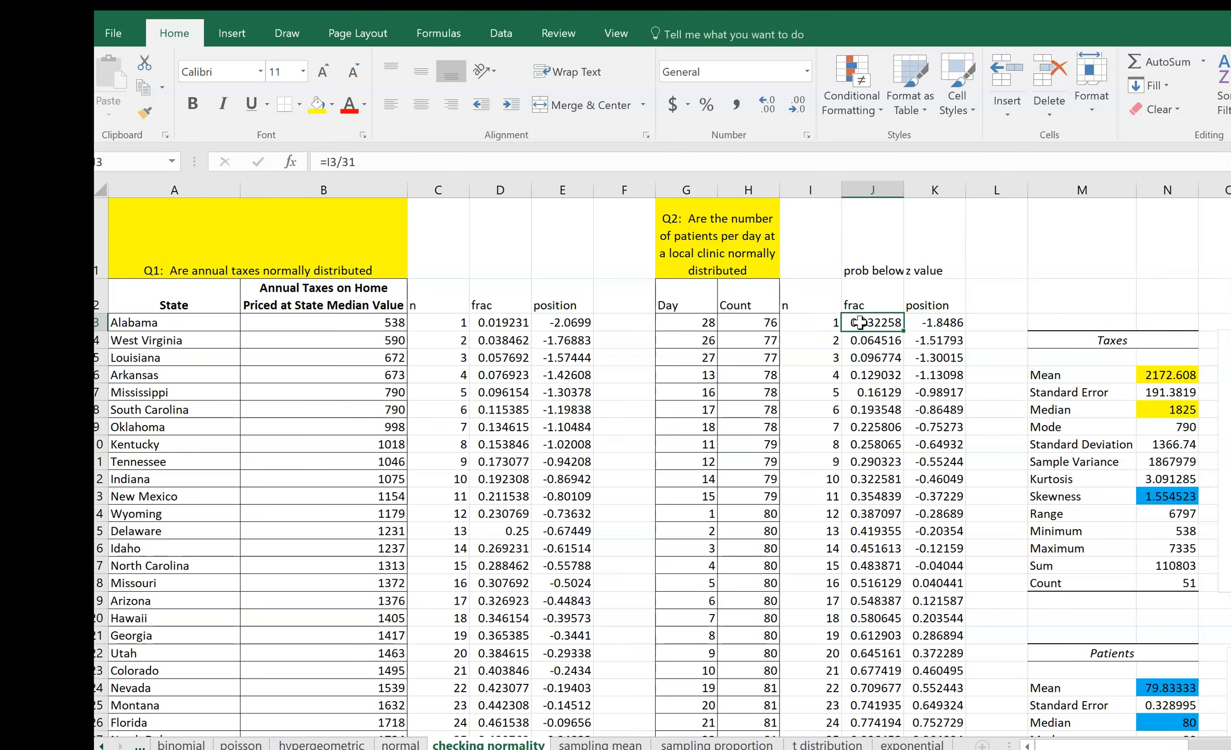
left_click(906, 321)
left_click(888, 322)
left_click(916, 323)
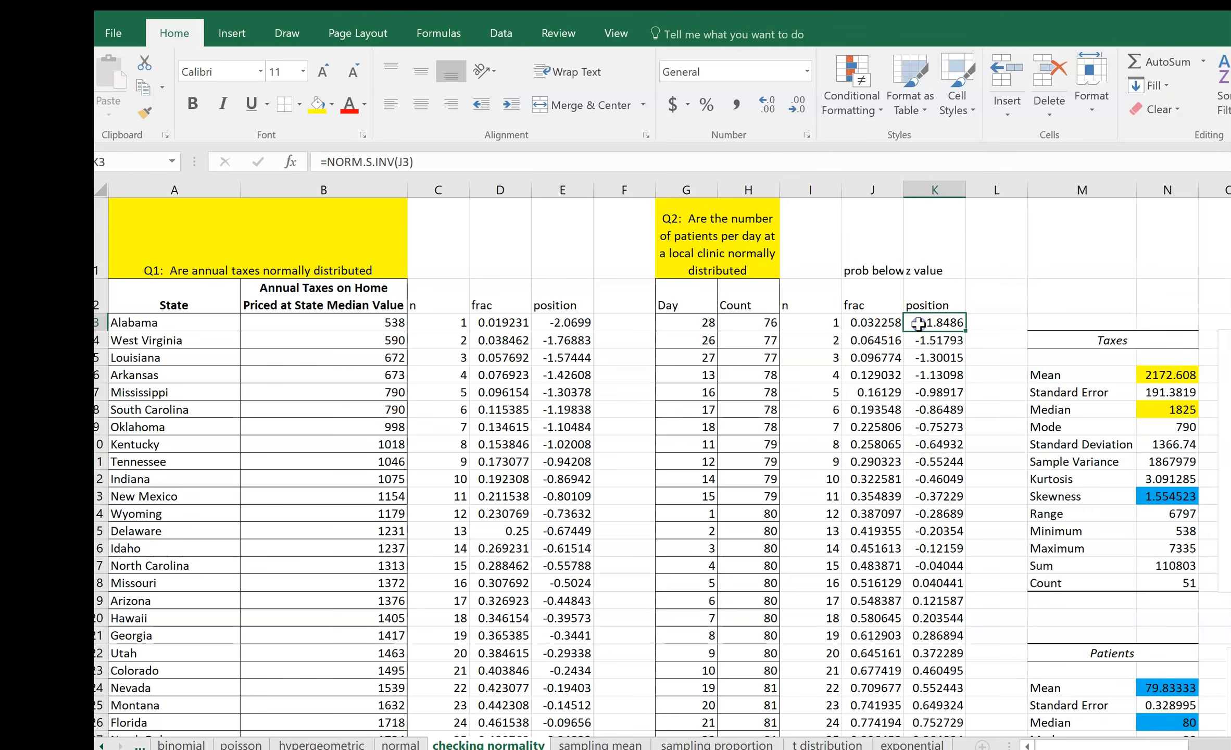
left_click(763, 321)
left_click_drag(763, 321, 761, 685)
mouse_move(921, 688)
left_mouse_down()
mouse_move(943, 198)
mouse_move(945, 320)
left_mouse_up()
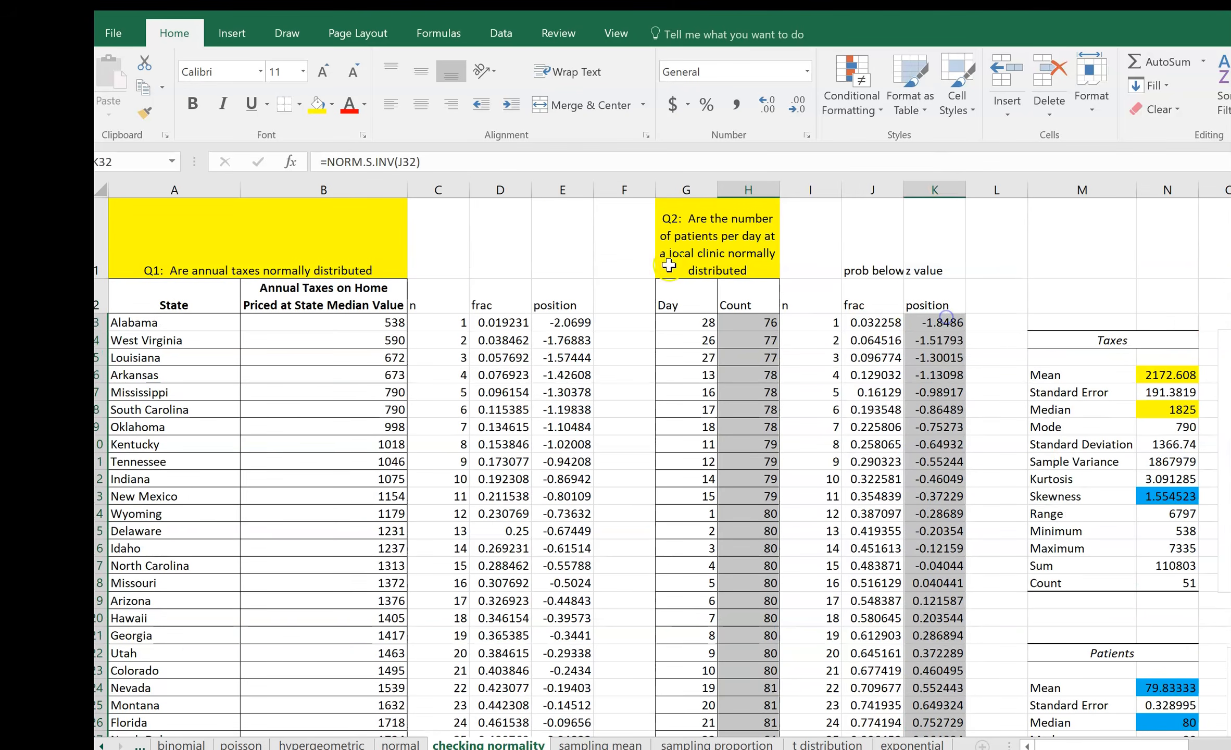
left_click(237, 32)
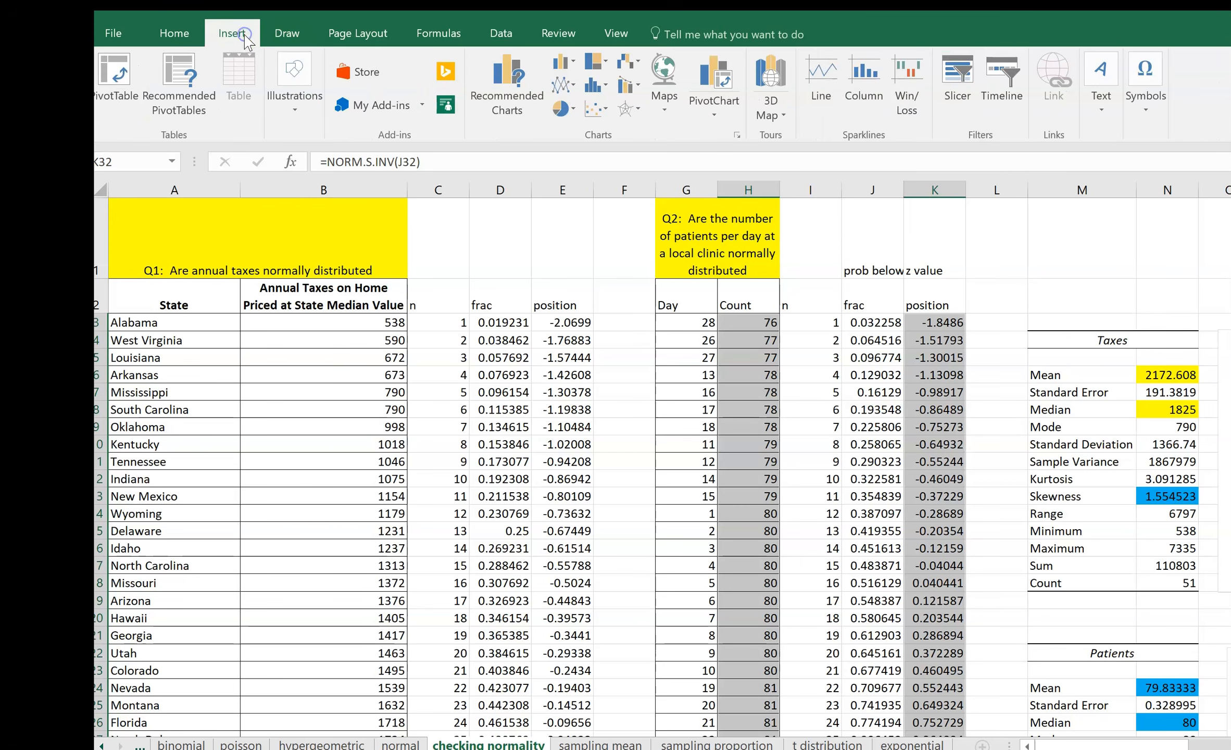
left_click(501, 85)
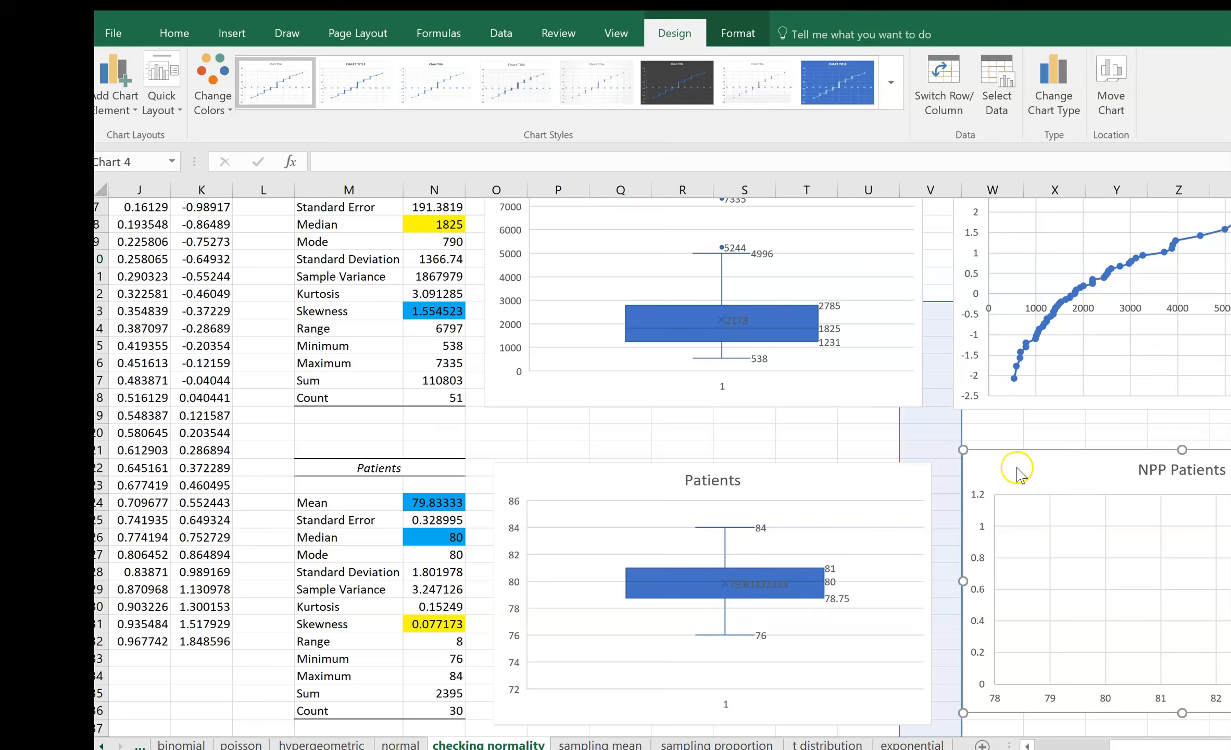
left_click(1016, 468)
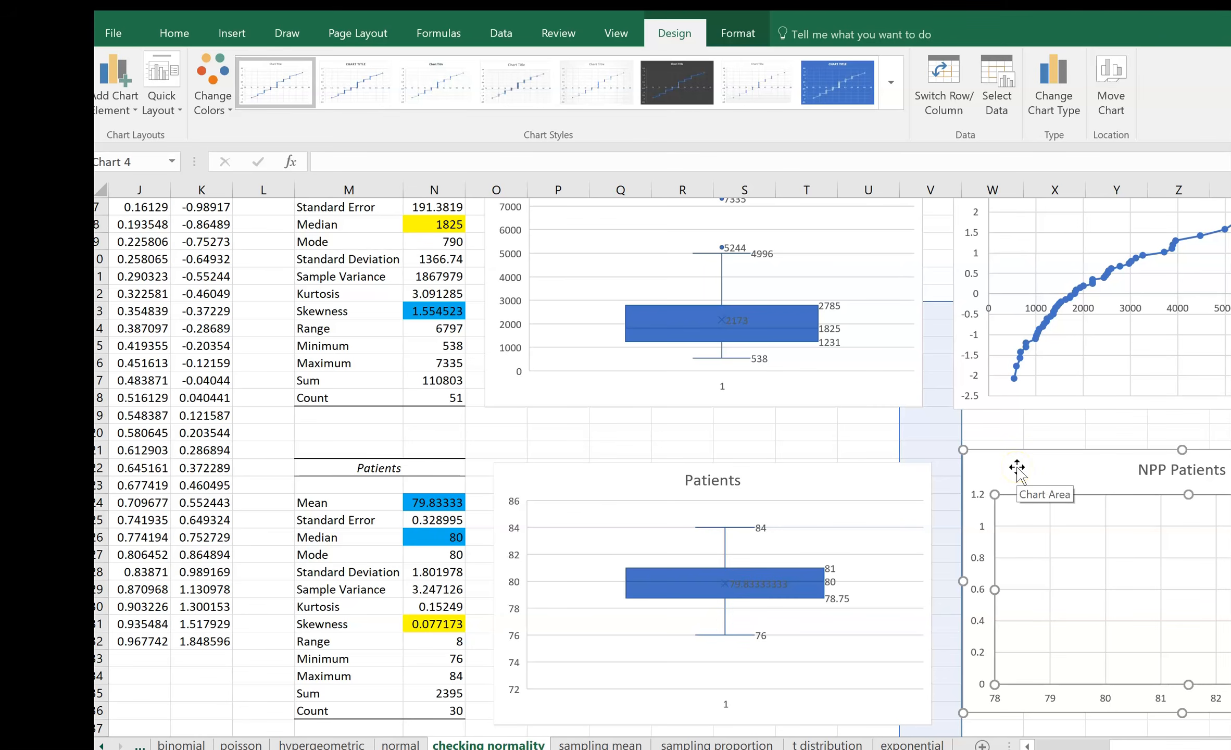
left_click(1026, 475)
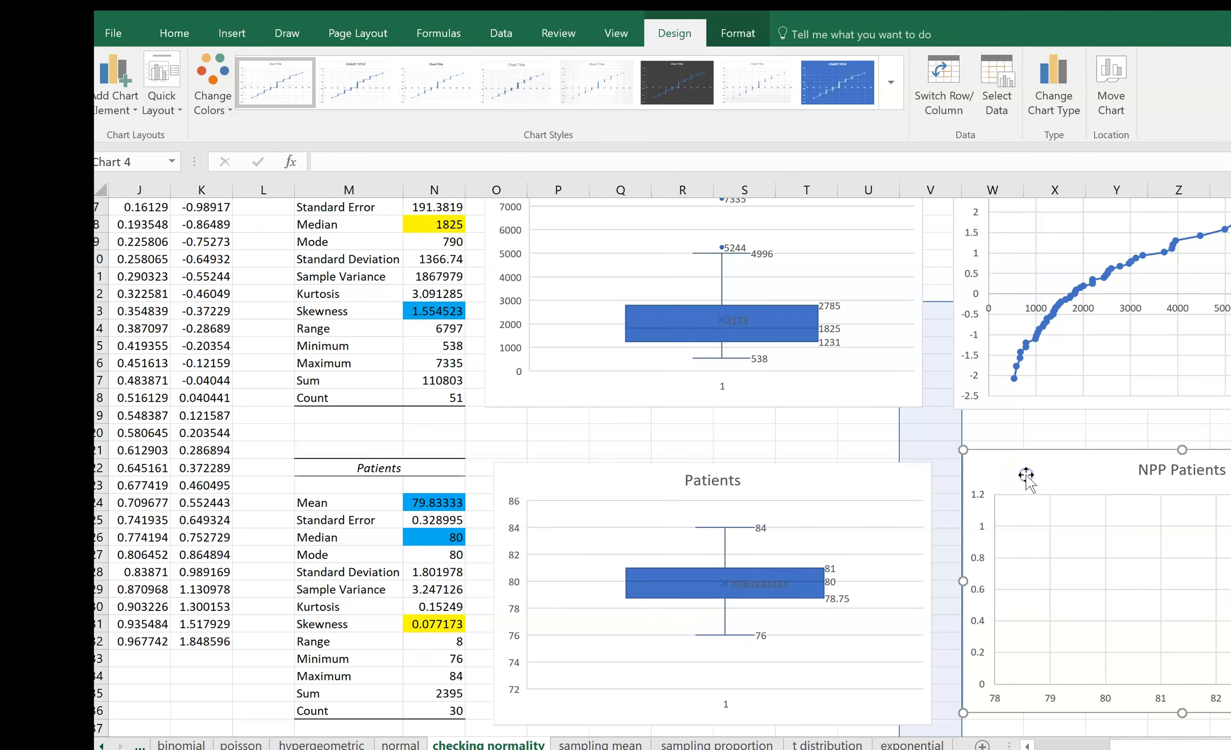
key("Delete")
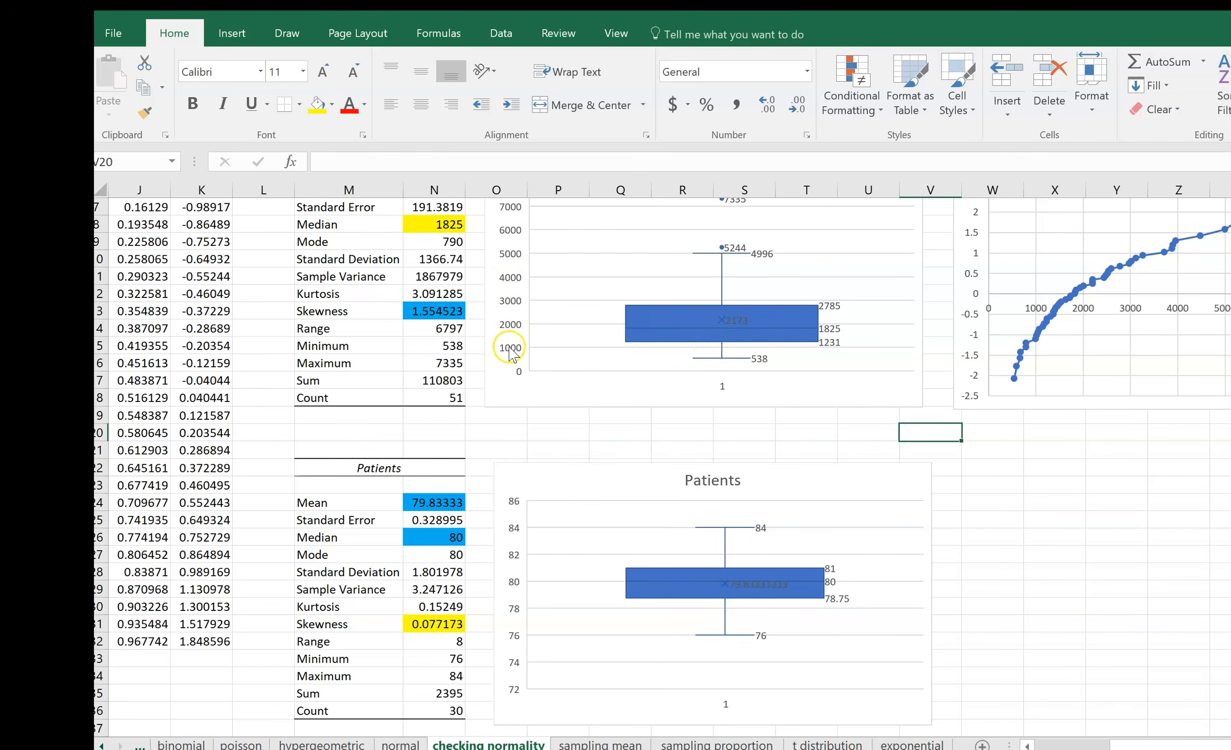
- Insert the recommended scatter chart of the patient counts in H3:H32 against the z values in K3:K32
left_click_drag(1132, 749, 1049, 749)
scroll(1107, 644, "up", 2)
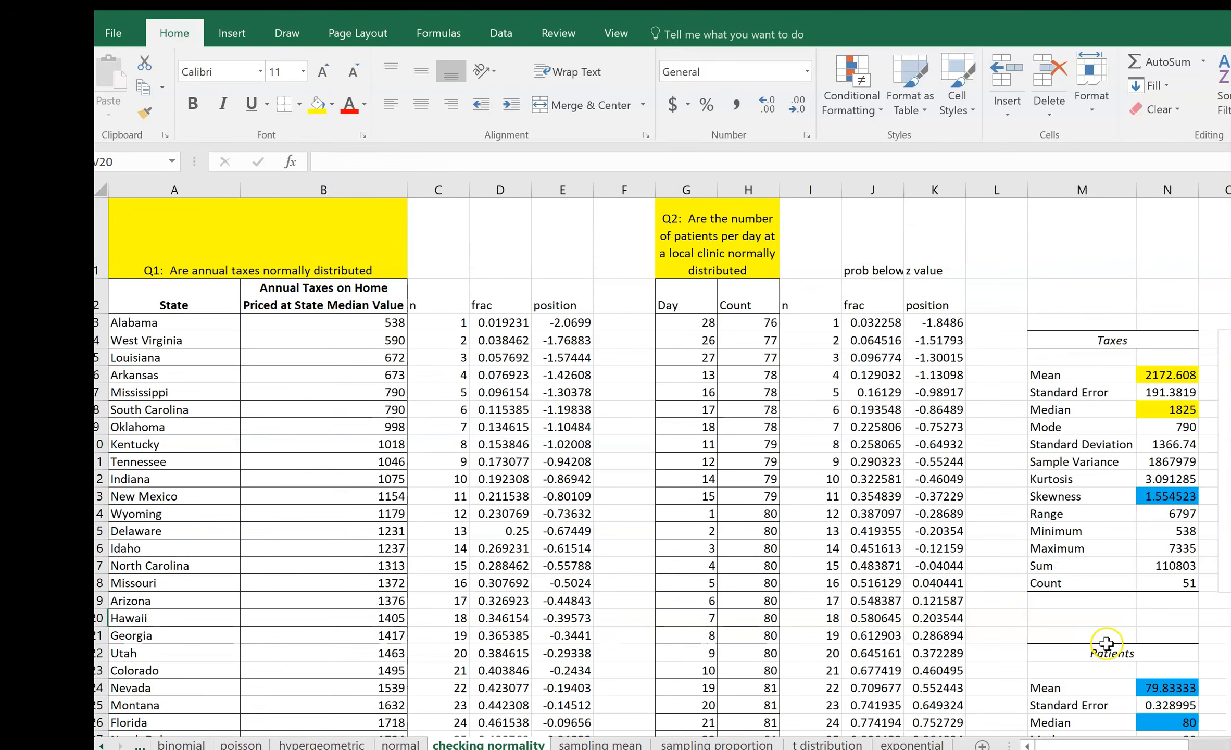
left_click_drag(753, 317, 753, 705)
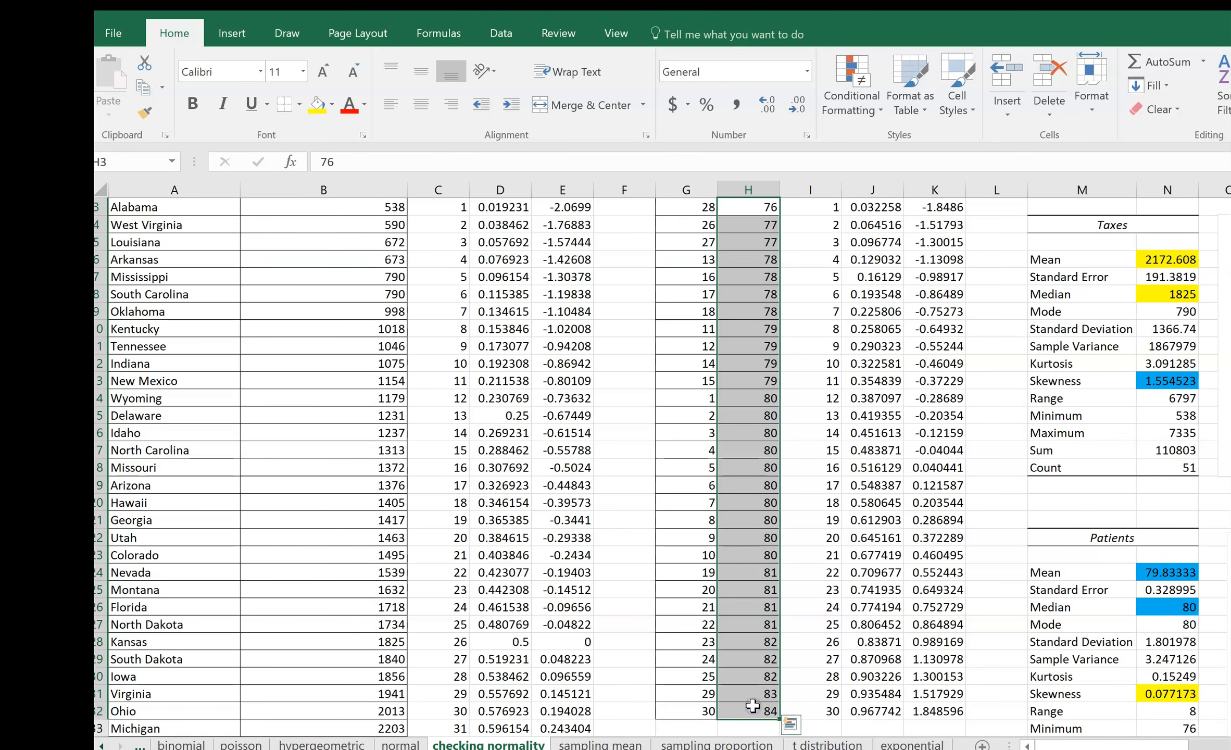
left_click_drag(934, 710, 937, 312, "ctrl")
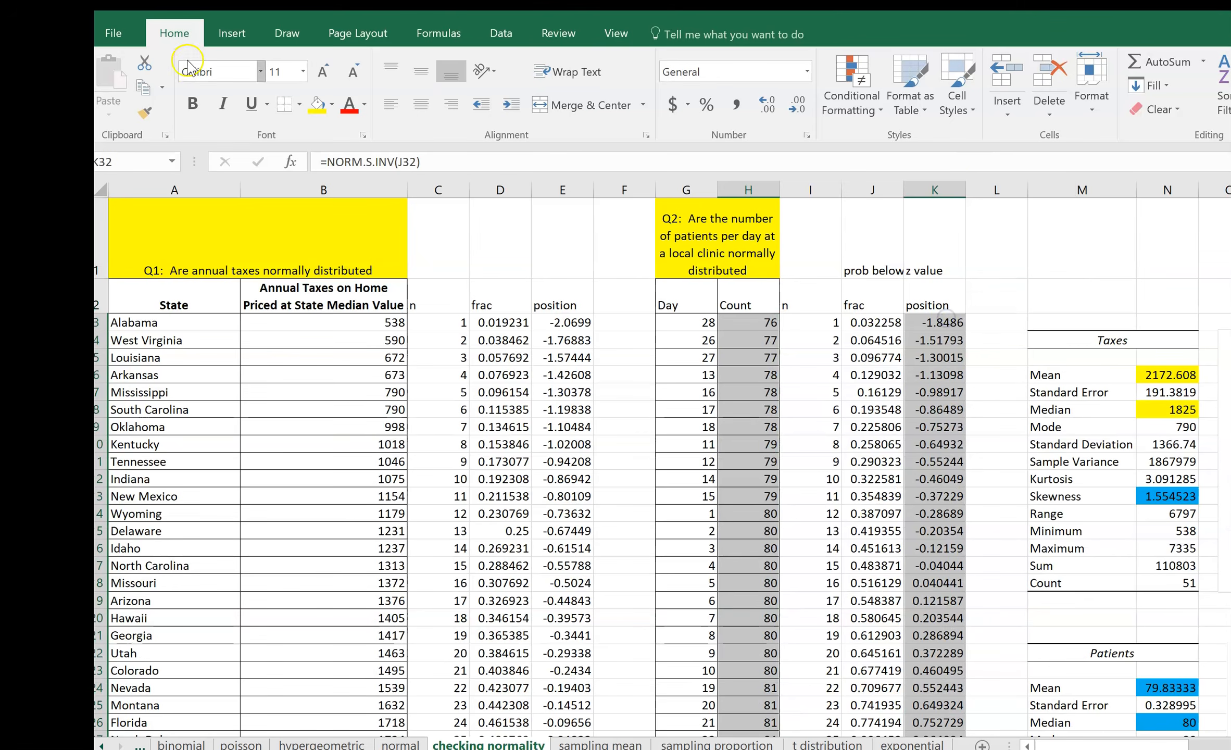
left_click(231, 33)
left_click(500, 104)
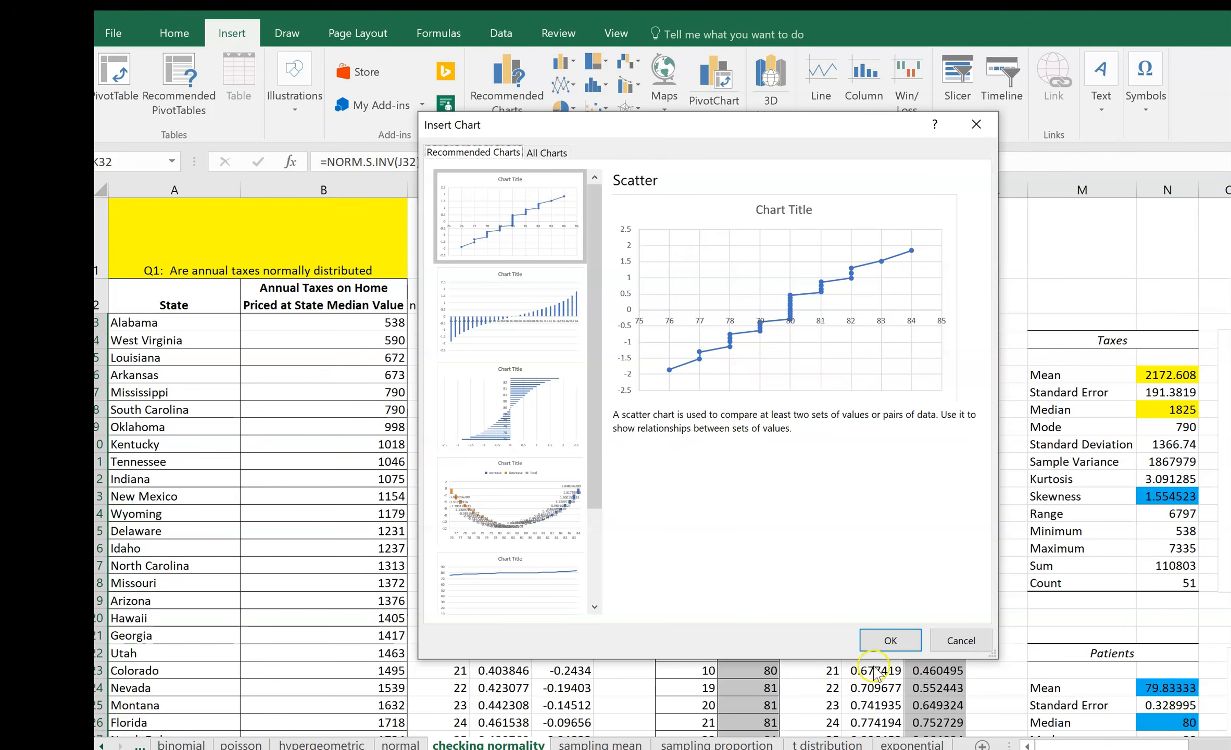
left_click(879, 636)
- Move the new scatter chart beside the Patients box plot, directly below the NPP Taxes chart
left_click_drag(648, 368, 913, 503)
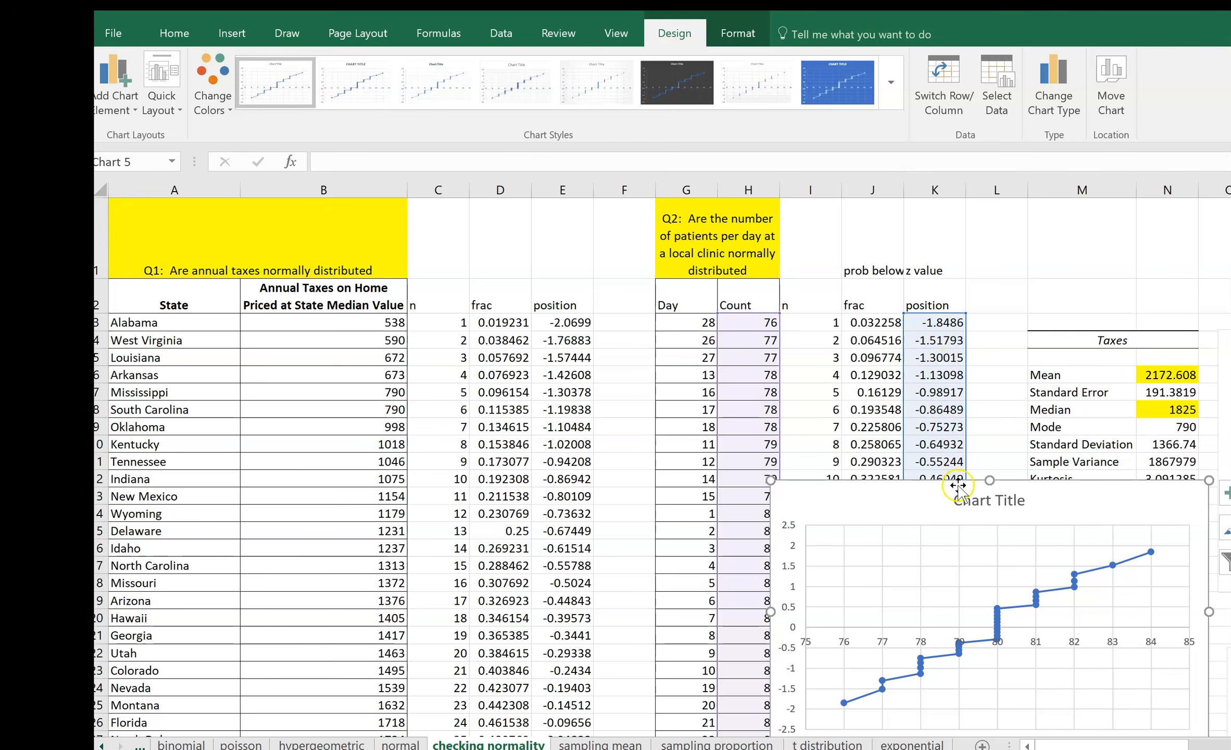
left_click_drag(1157, 747, 1229, 746)
left_click_drag(292, 506, 984, 498)
left_click_drag(1153, 747, 1185, 747)
scroll(801, 441, "down", 1)
left_click_drag(594, 343, 860, 523)
- Title the new scatter chart "Npp Patients" and examine it alongside the Patients box plot and statistics
left_click(990, 526)
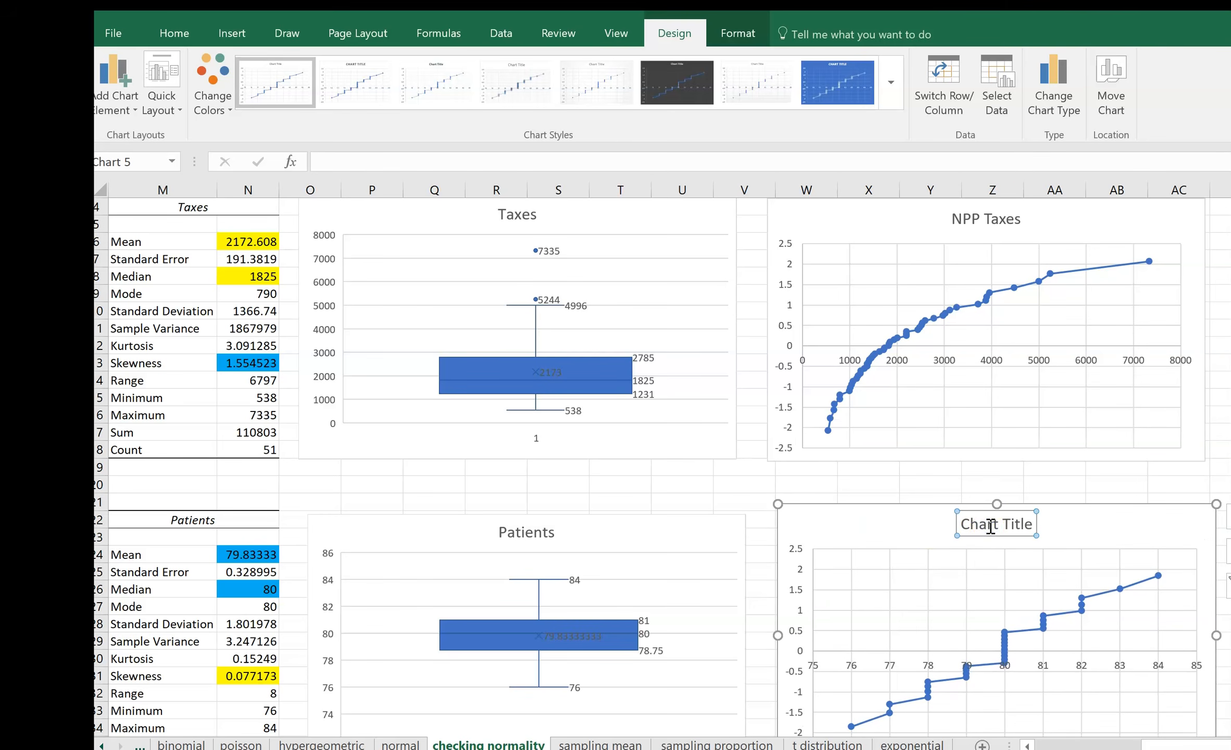
type("Npp Patients")
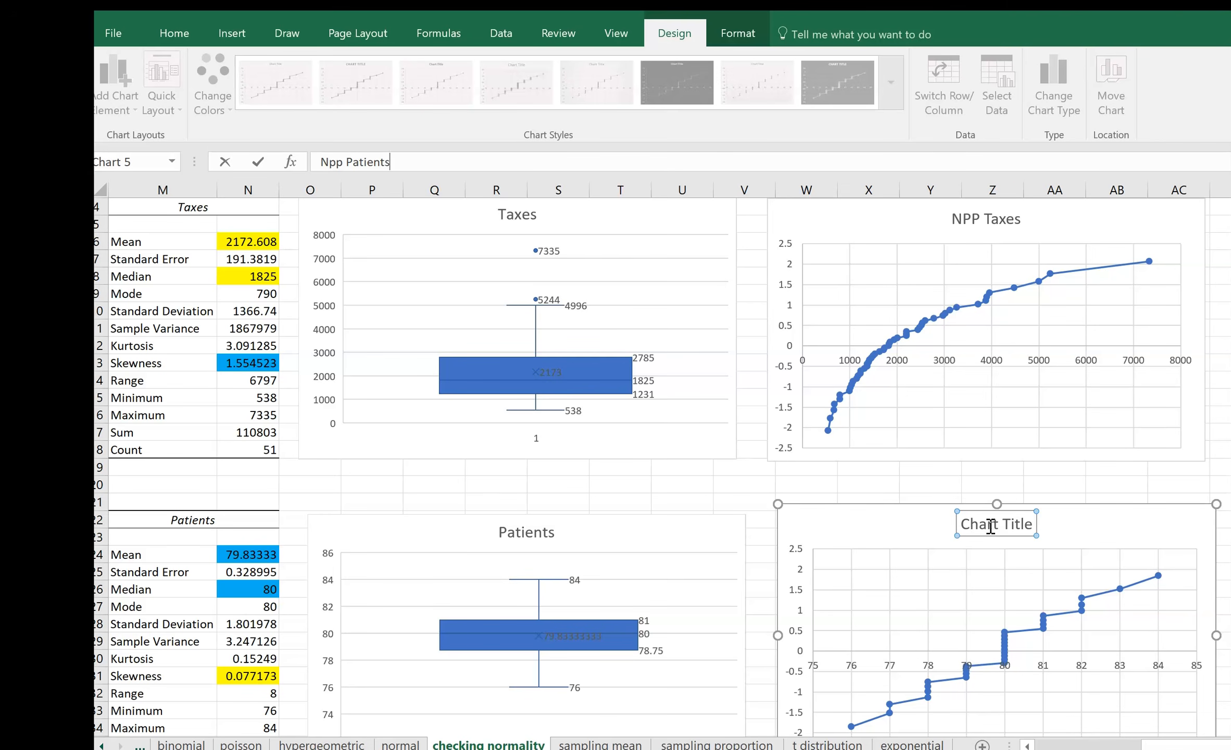
left_click(742, 484)
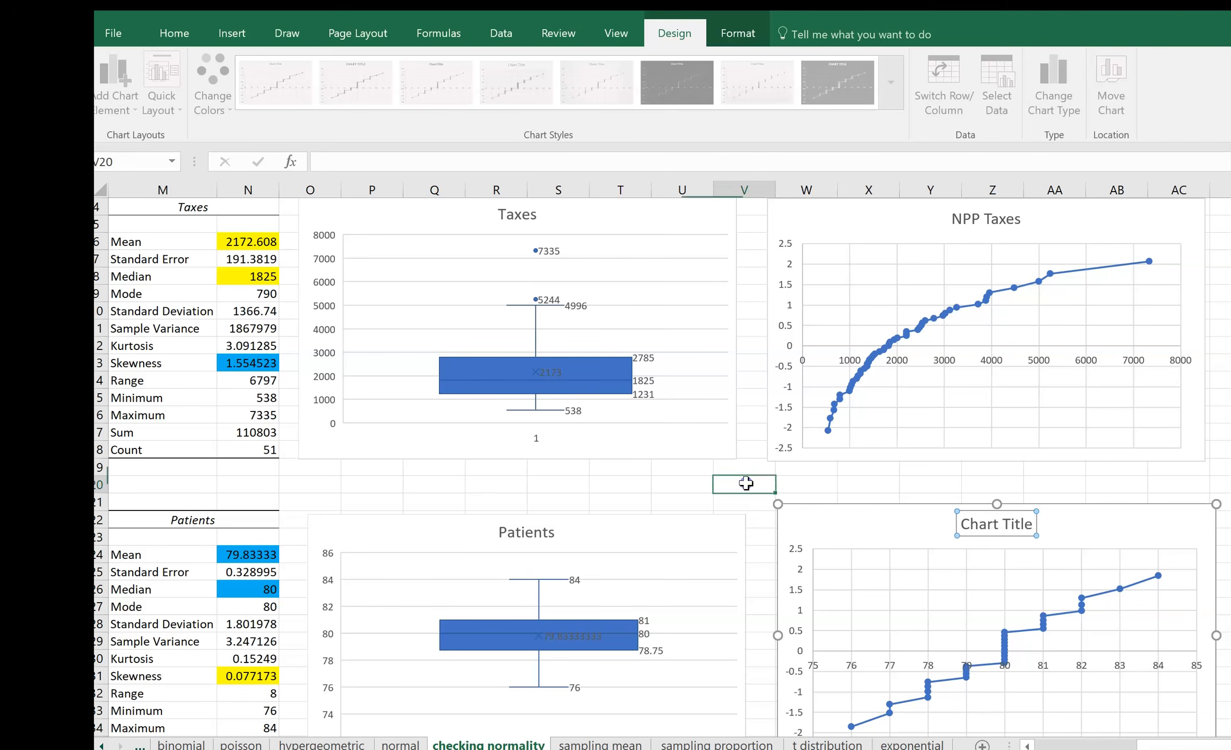
scroll(797, 537, "down", 1)
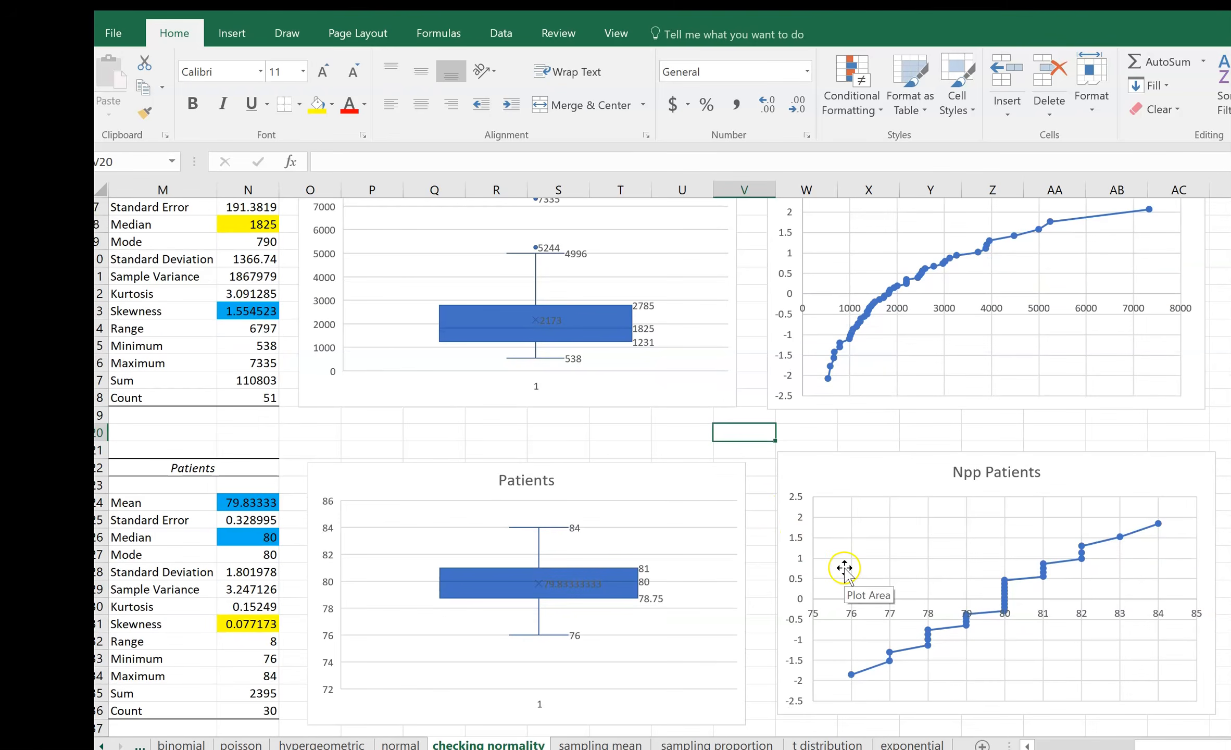
scroll(844, 568, "down", 1)
scroll(1160, 745, "left", 1)
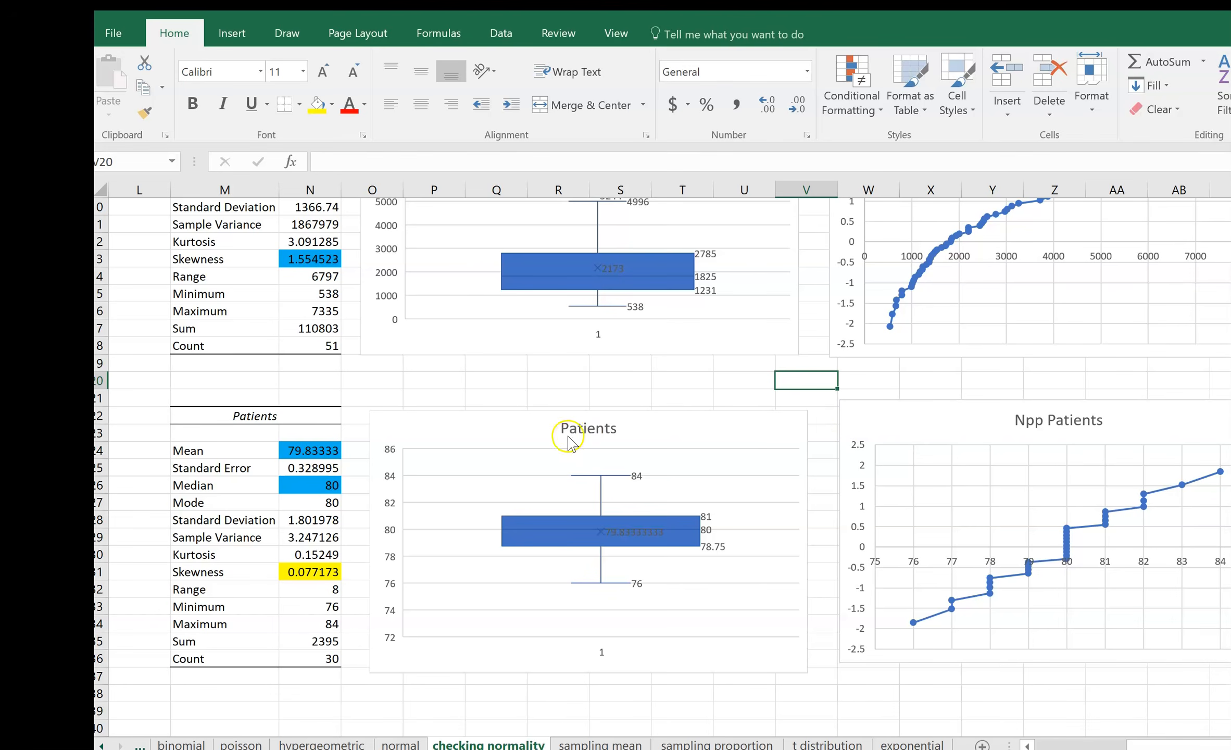
- Switch to statnotes.pdf in the PDF reader and enlarge Section 6.3 to read its criteria for evaluating normality
left_click(1145, 749)
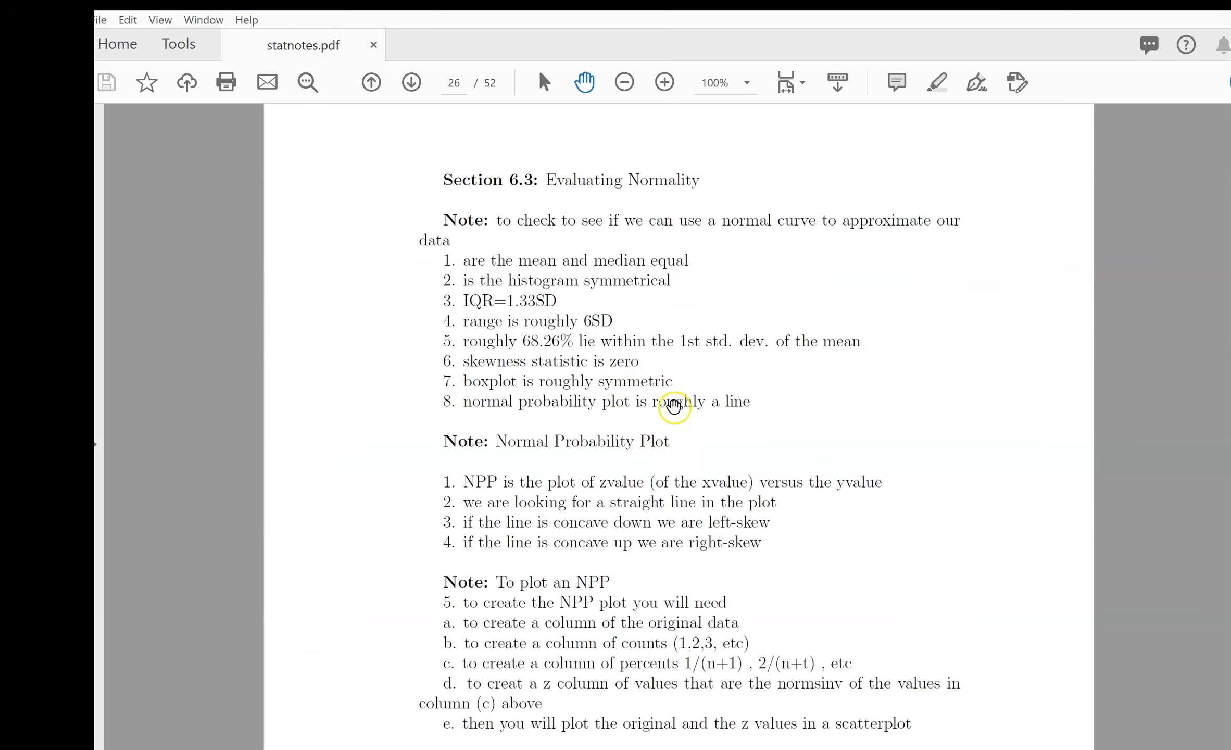
left_click(665, 82)
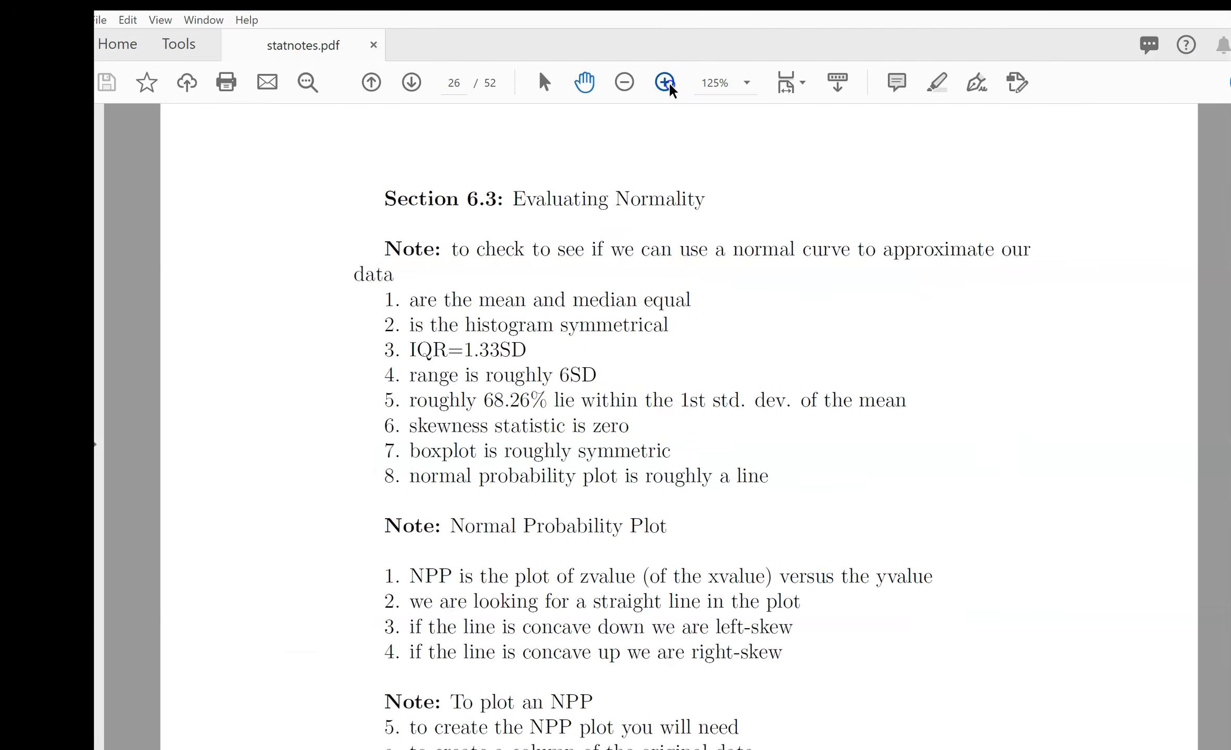
left_click(669, 85)
scroll(440, 360, "up", 1)
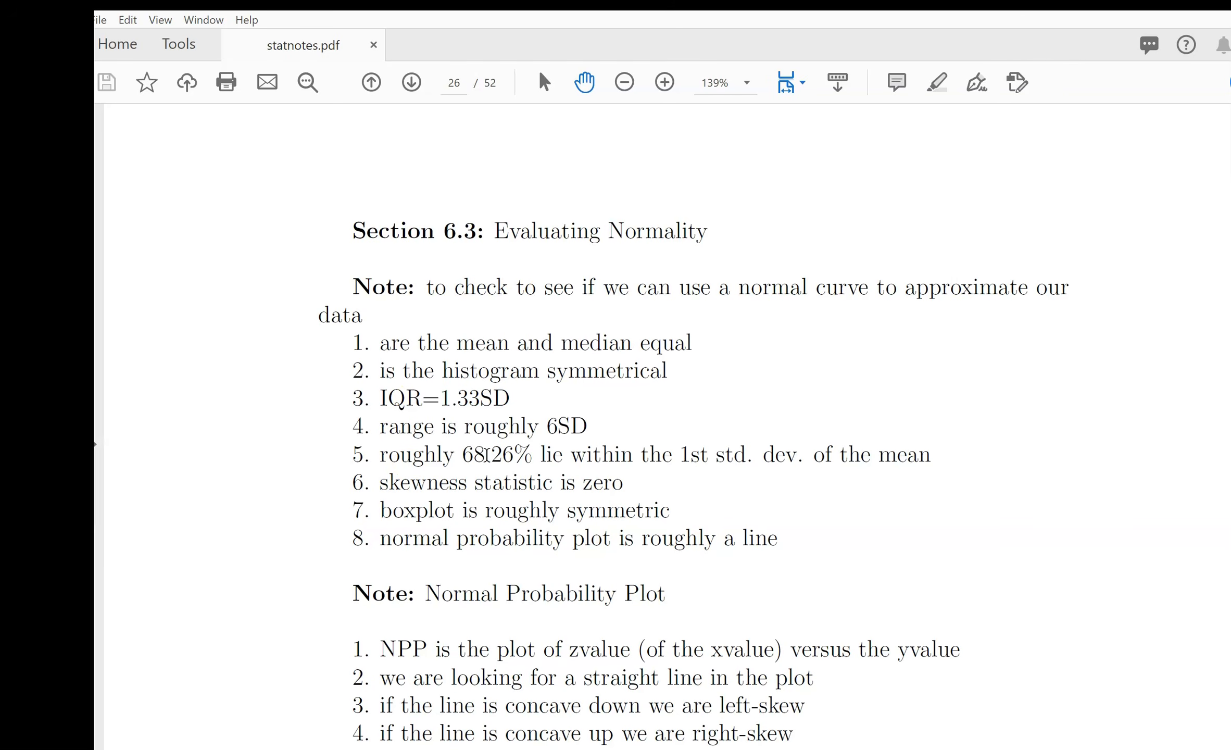
scroll(237, 454, "down", 1)
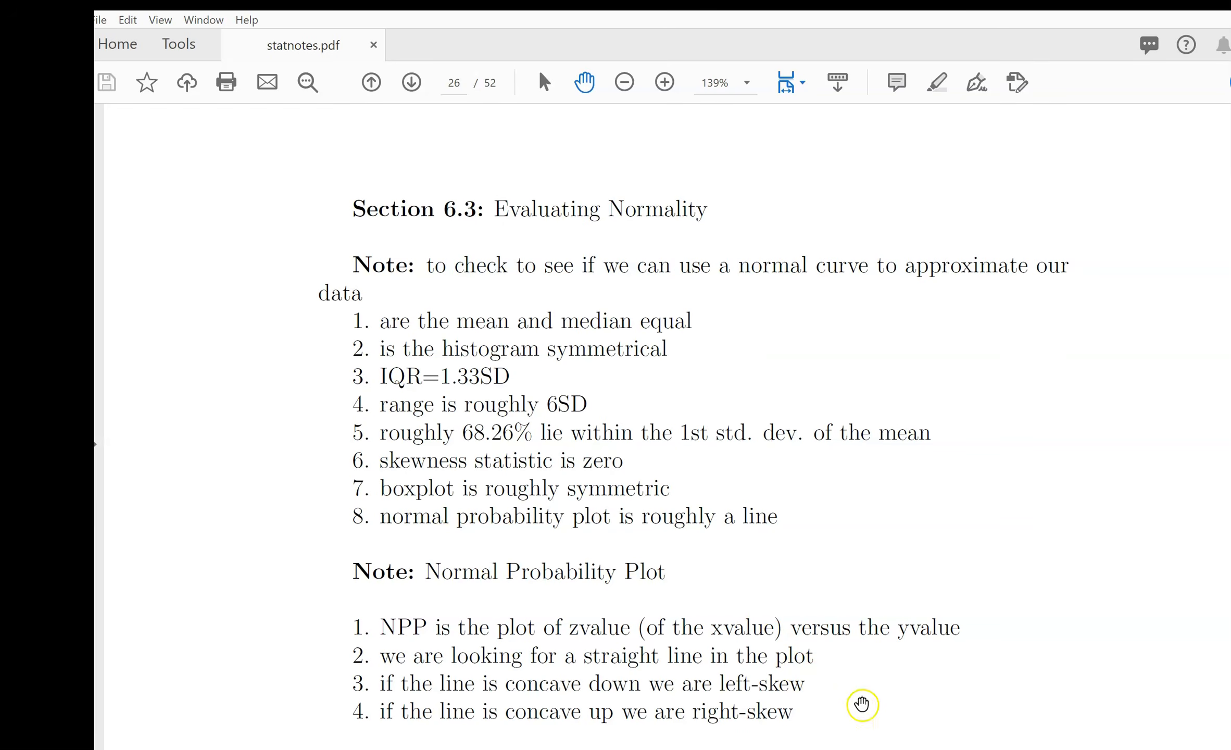
- Return to the Excel workbook and compare the Taxes and Patients statistics, box plots, probability plots and source data
key("alt+Tab")
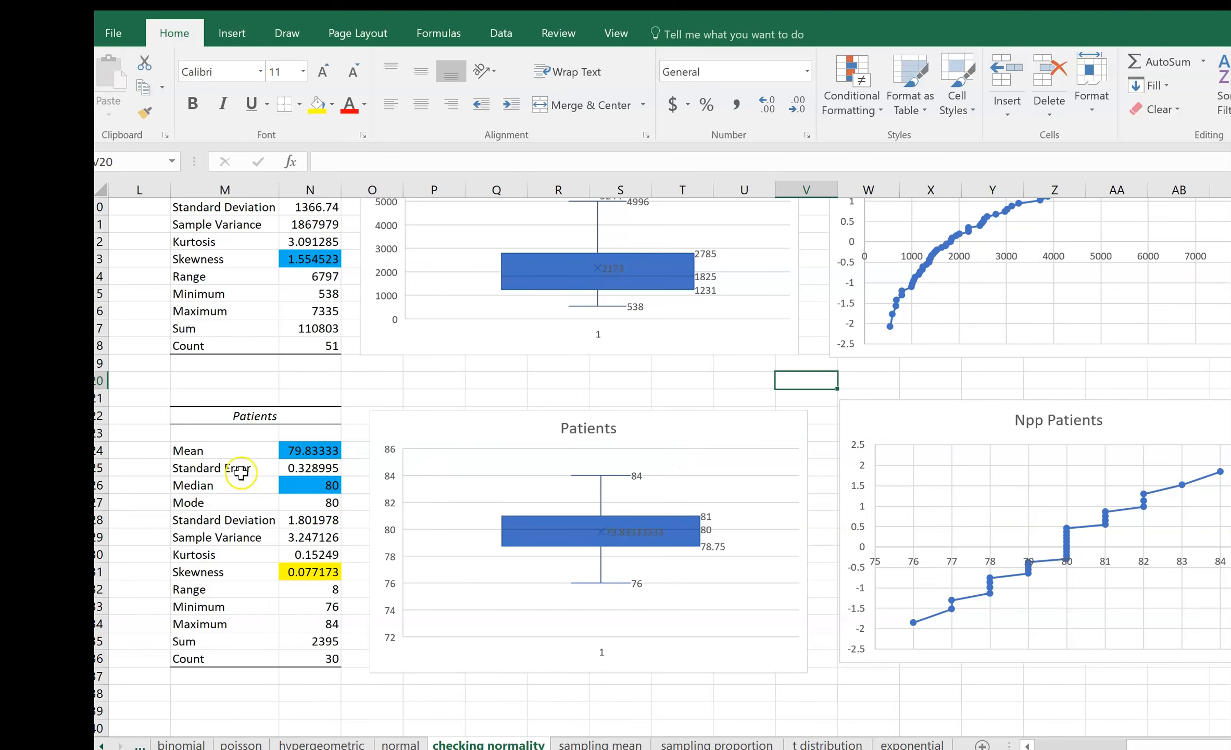
scroll(311, 488, "up", 2)
scroll(311, 488, "up", 1)
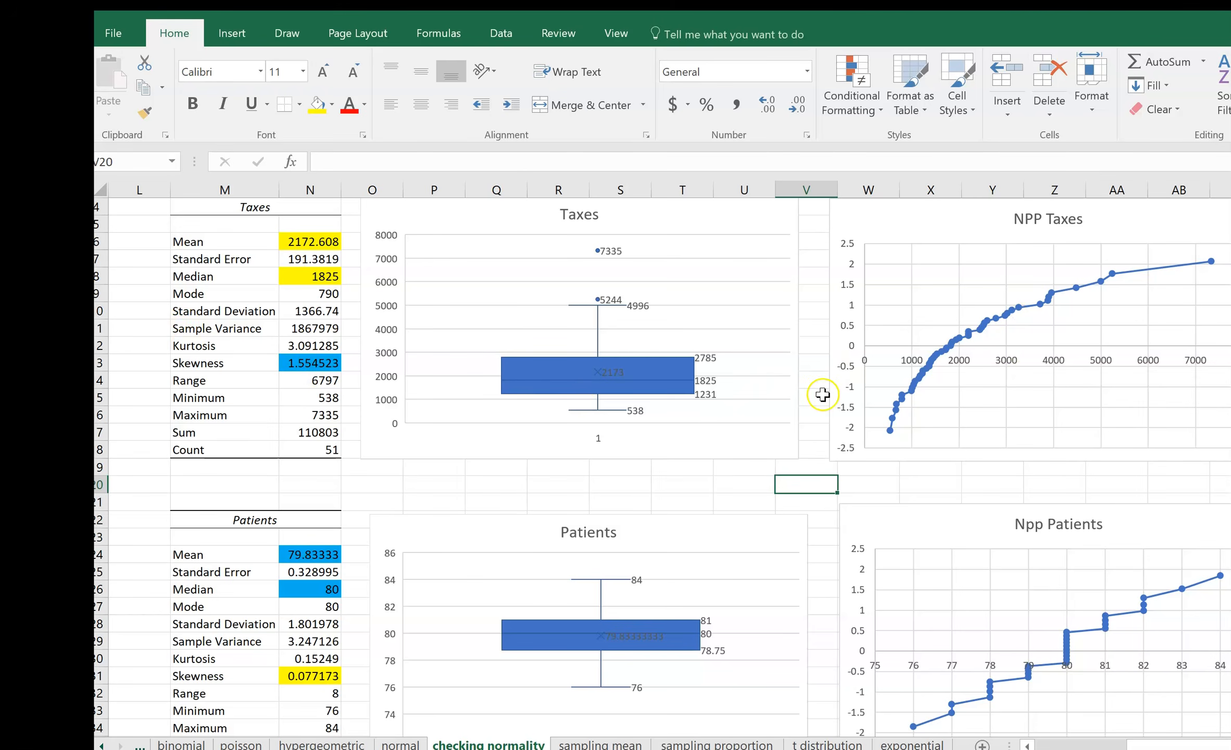
scroll(818, 393, "down", 2)
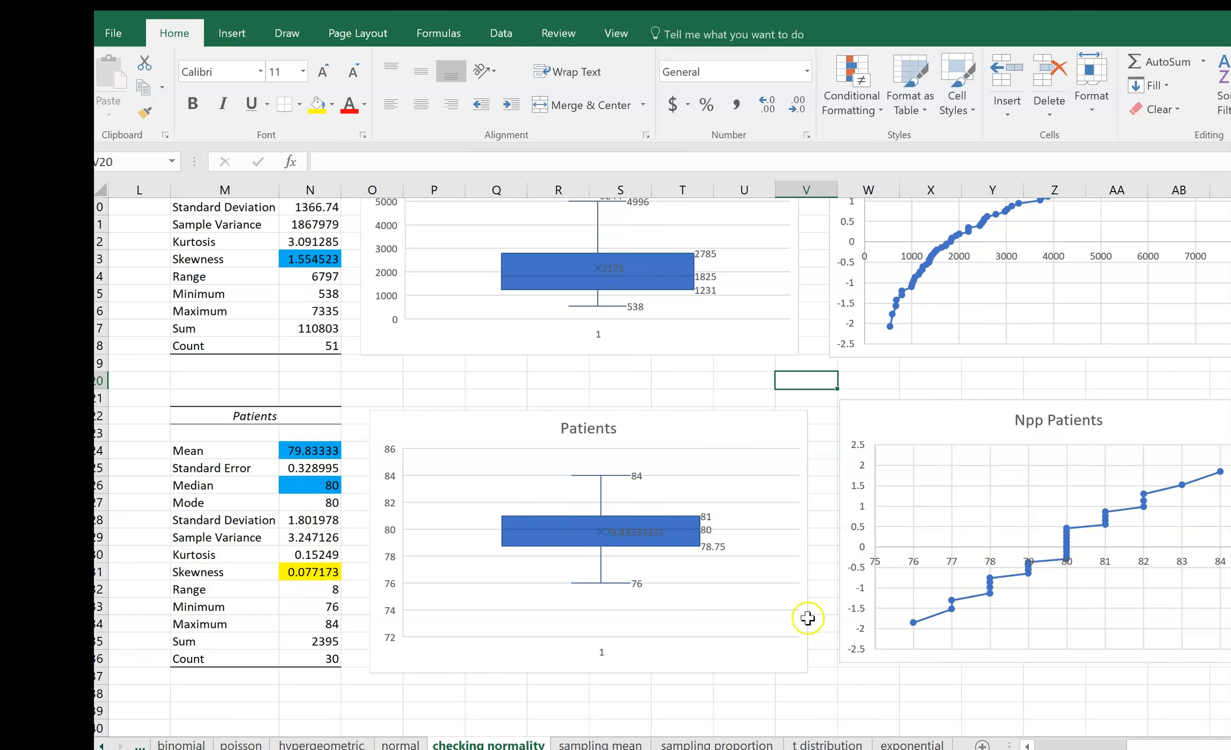
left_click_drag(1138, 745, 1047, 746)
scroll(736, 627, "up", 3)
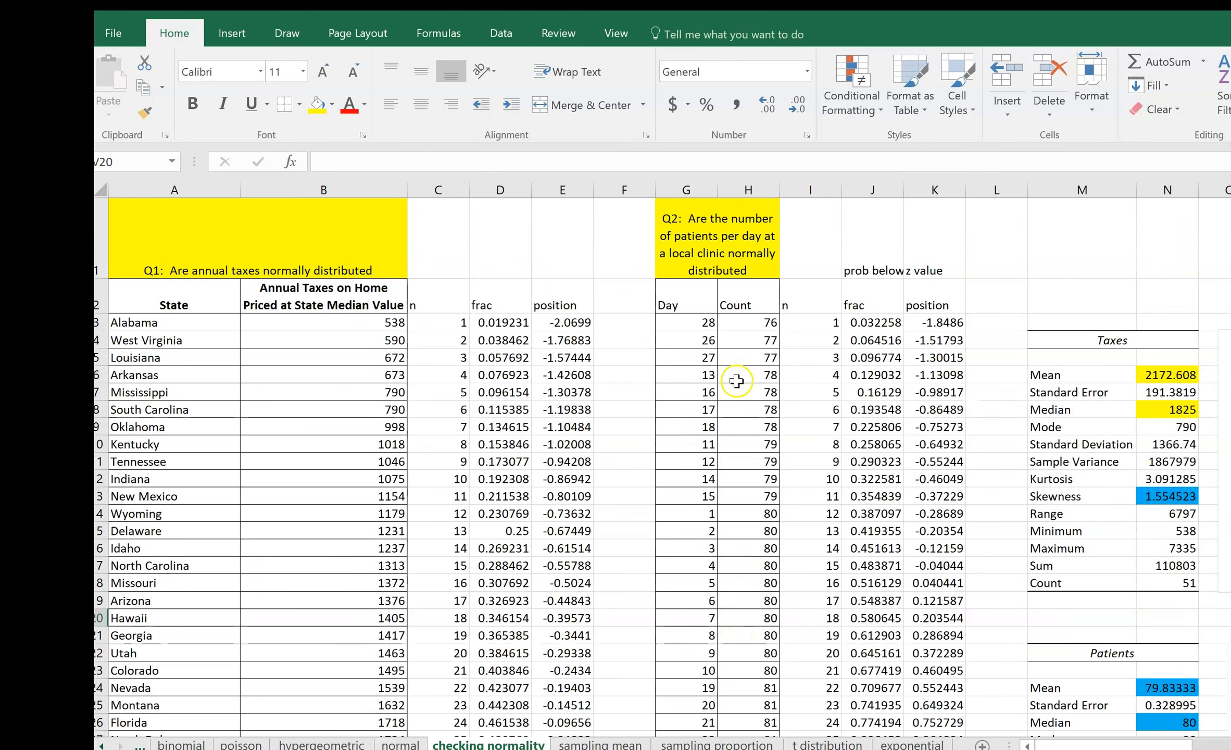